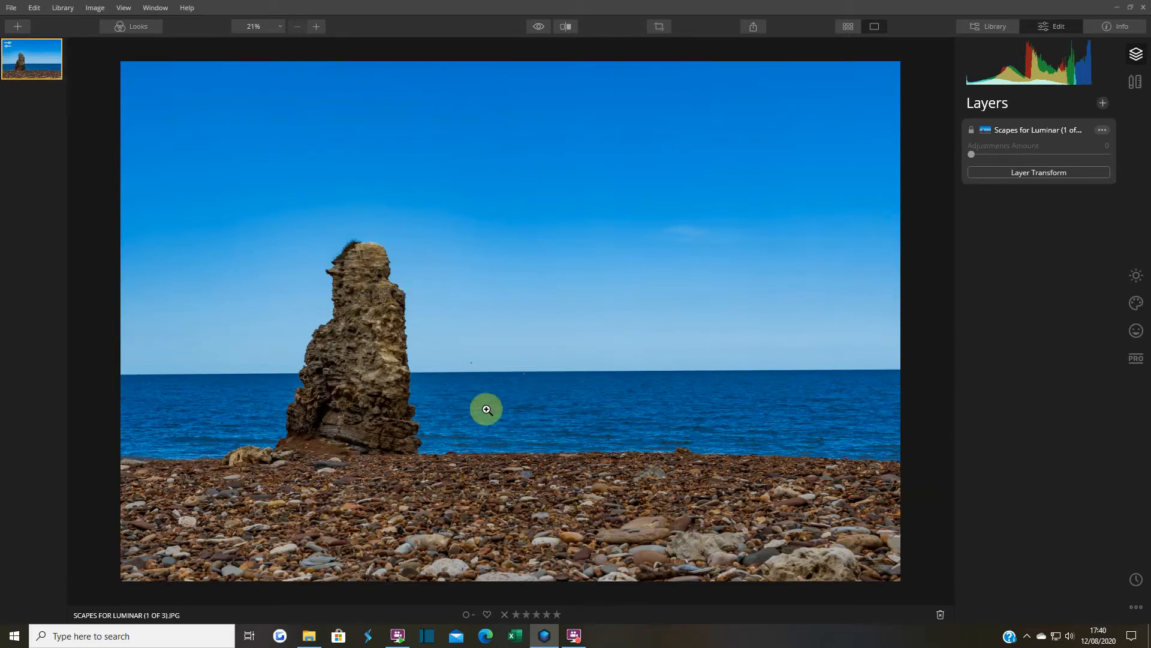
Step: Erase the small dark bird flying just above the horizon to the right of the rock stack
click(472, 362)
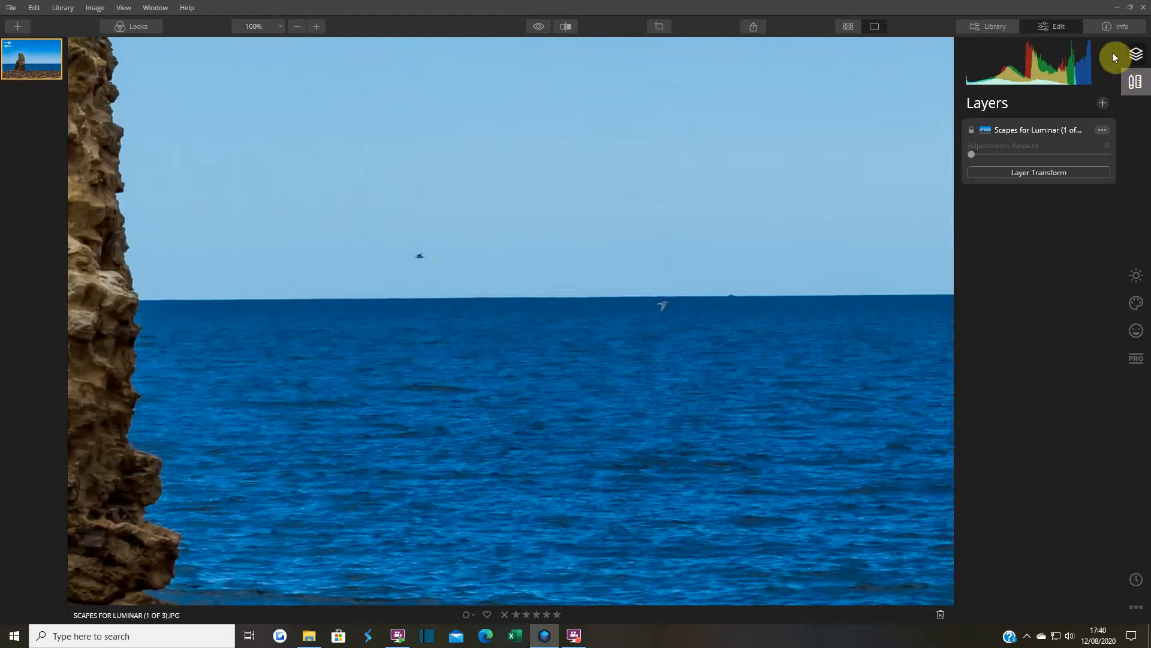
click(1132, 89)
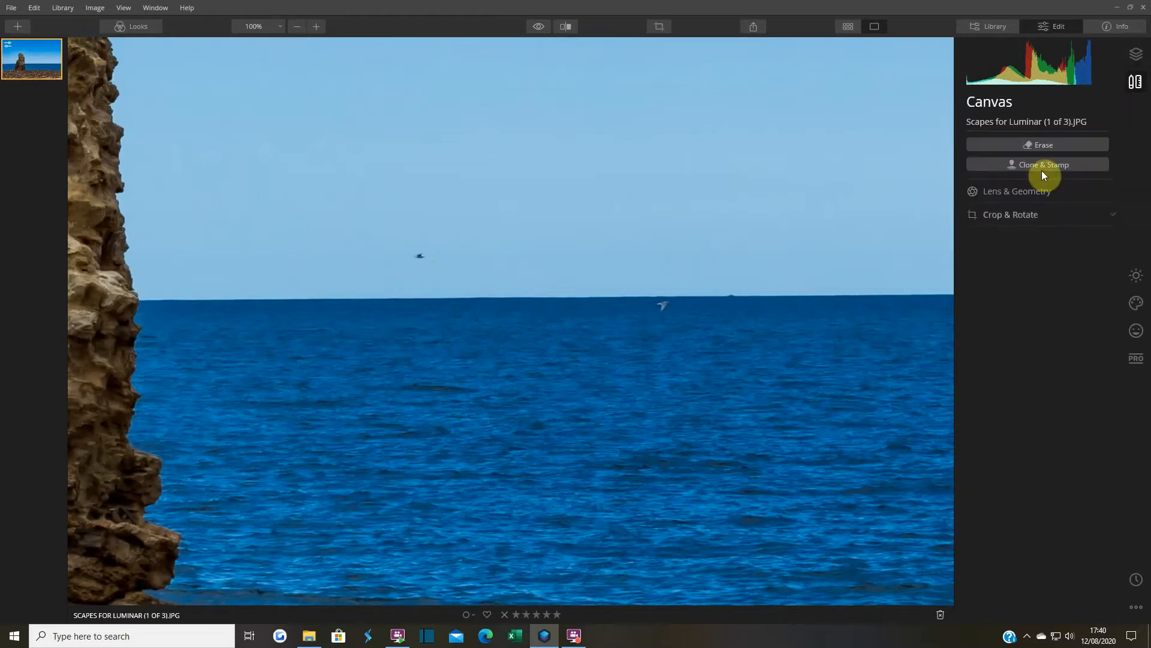
click(1049, 145)
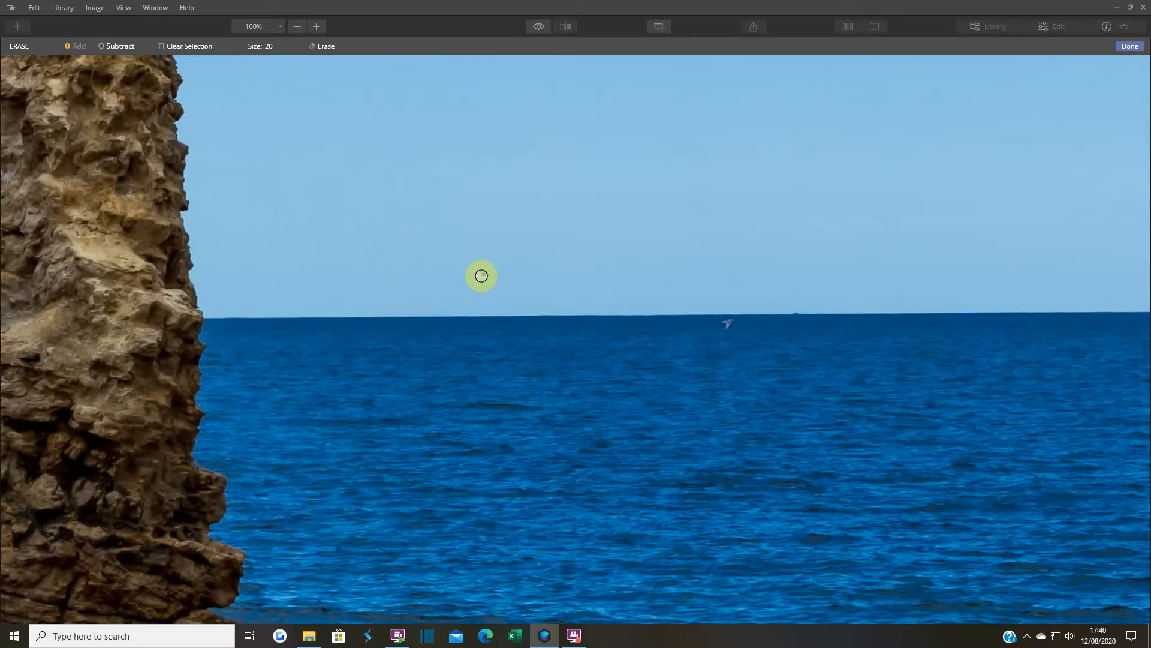
drag(481, 275, 492, 273)
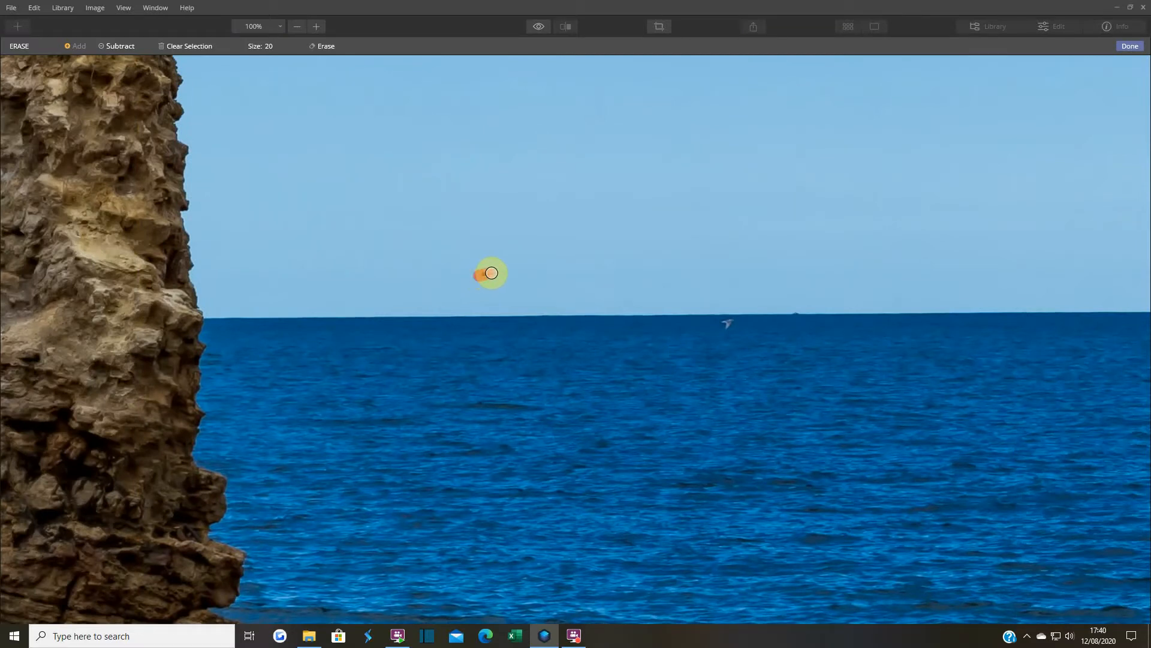
click(1126, 46)
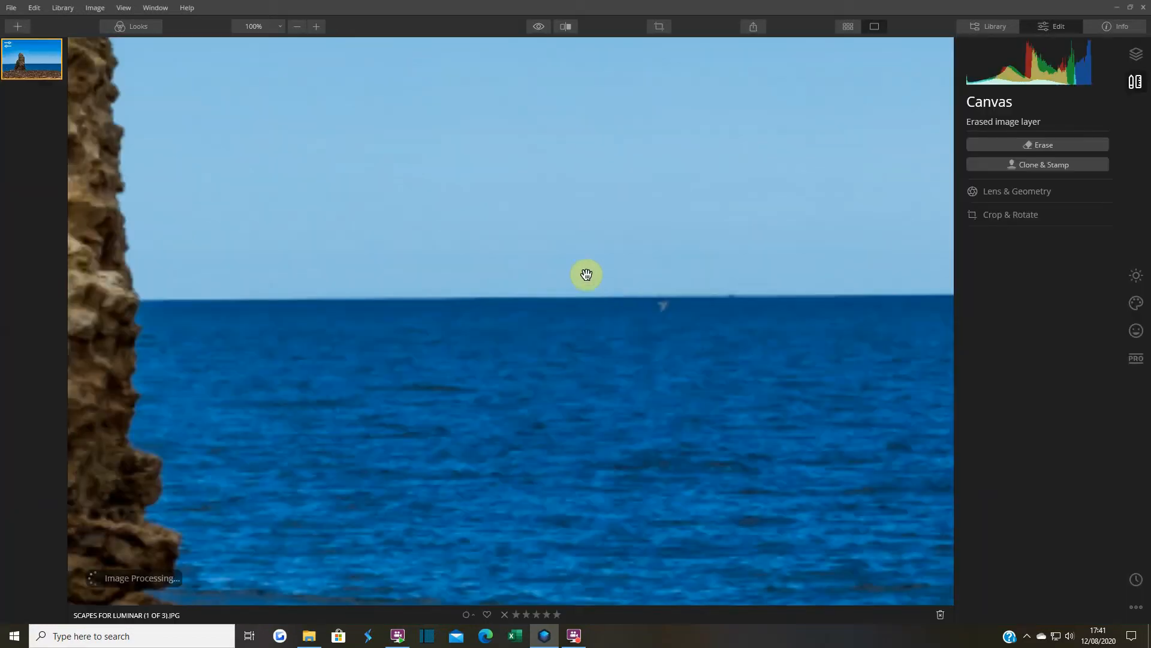
click(530, 252)
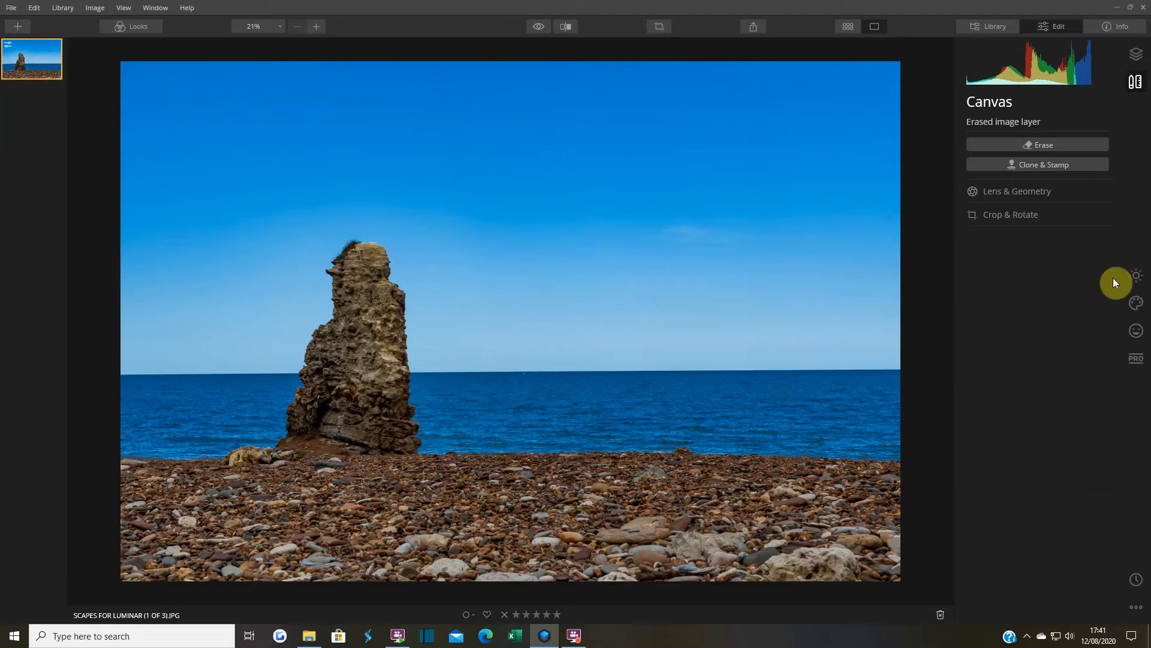
Step: Add the Planet 2 object to the sky with AI Augmented Sky
click(1135, 304)
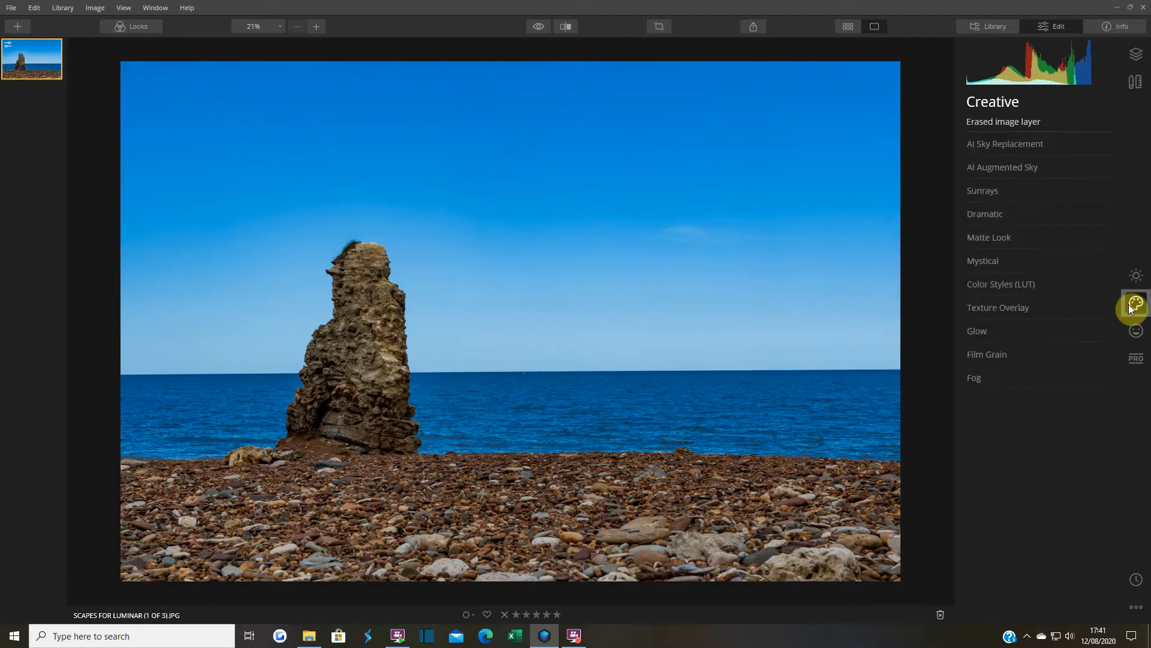
click(1006, 168)
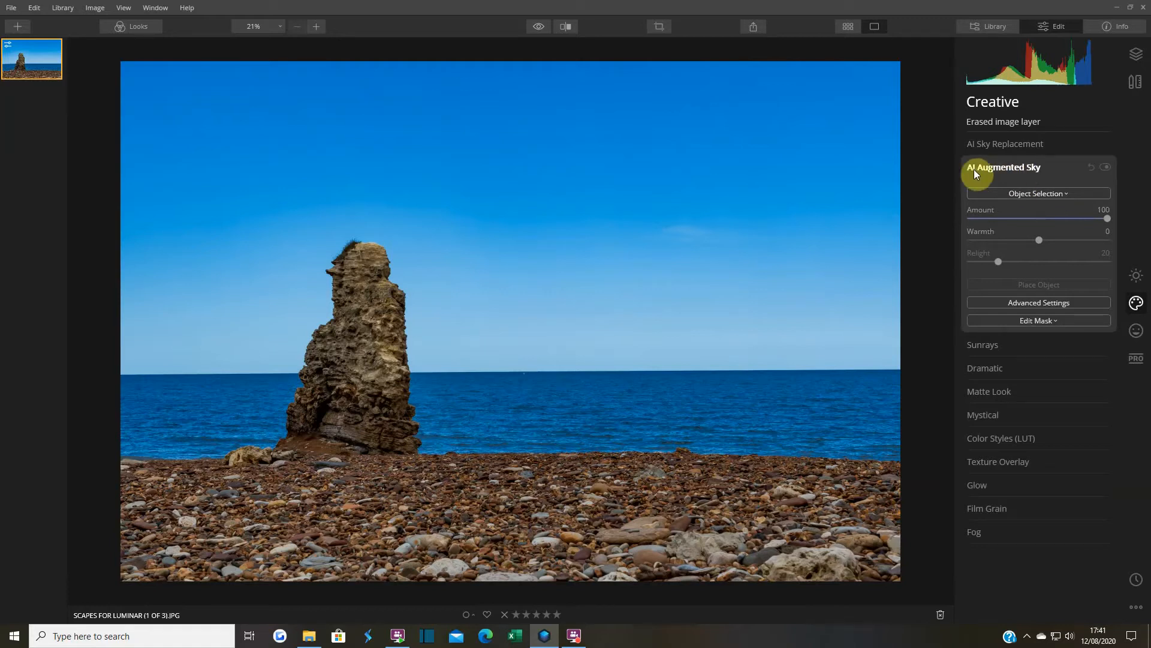
click(1028, 193)
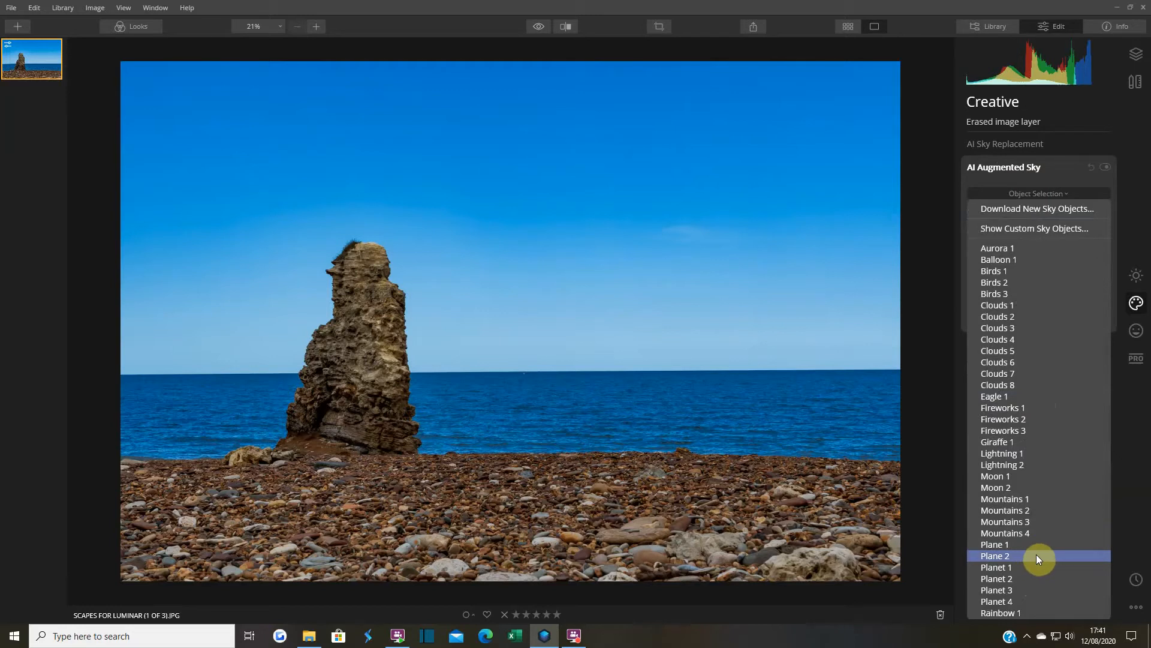
click(1024, 578)
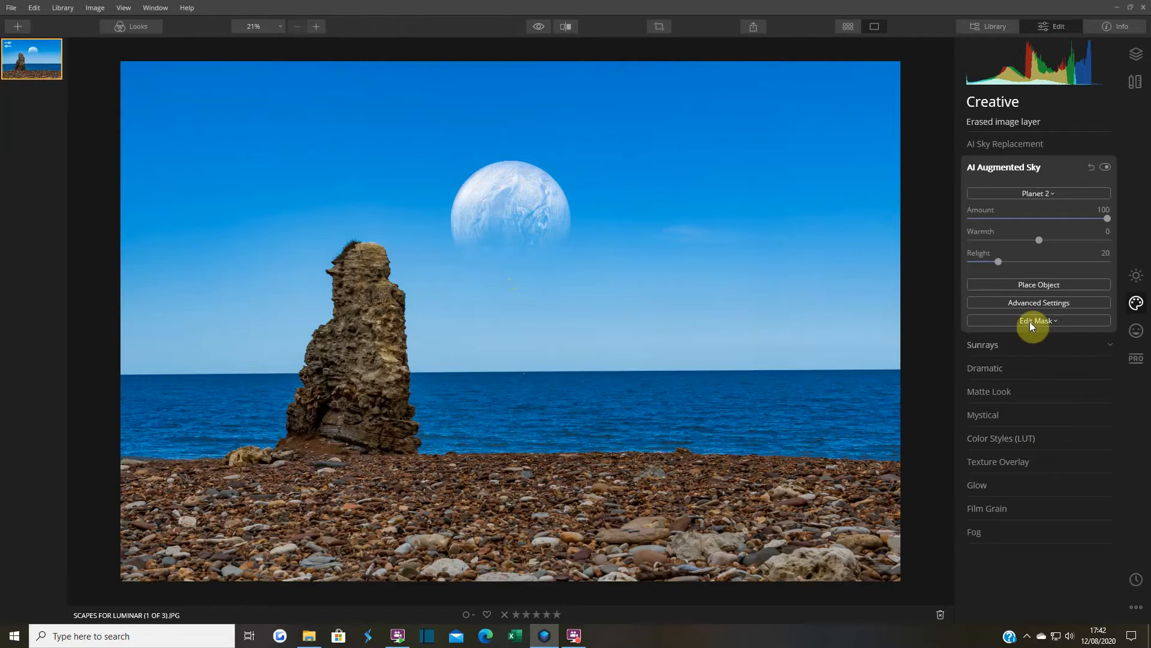
Step: Reposition the planet in the upper sky directly above the rock stack
click(1018, 285)
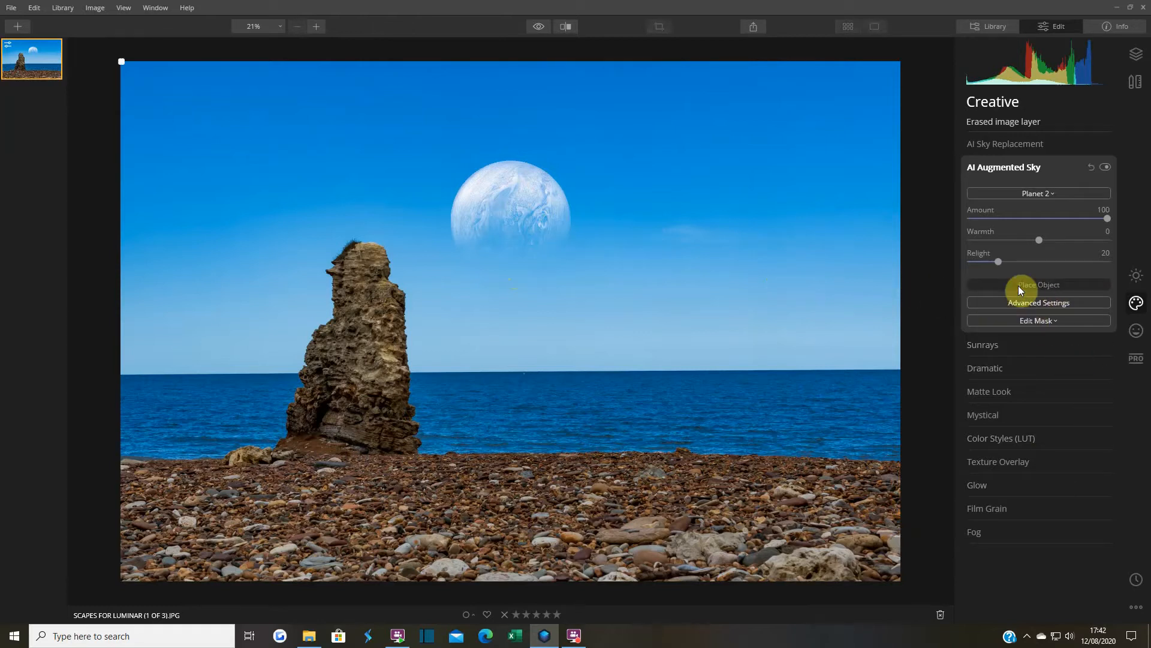
drag(512, 227, 373, 133)
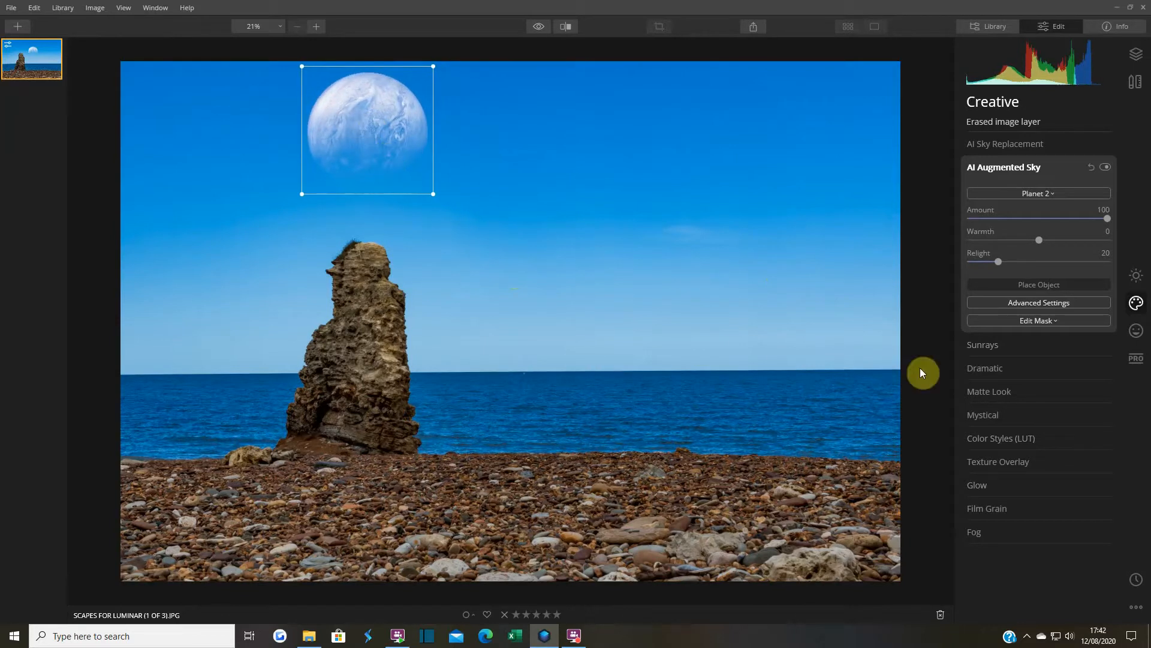
click(1032, 286)
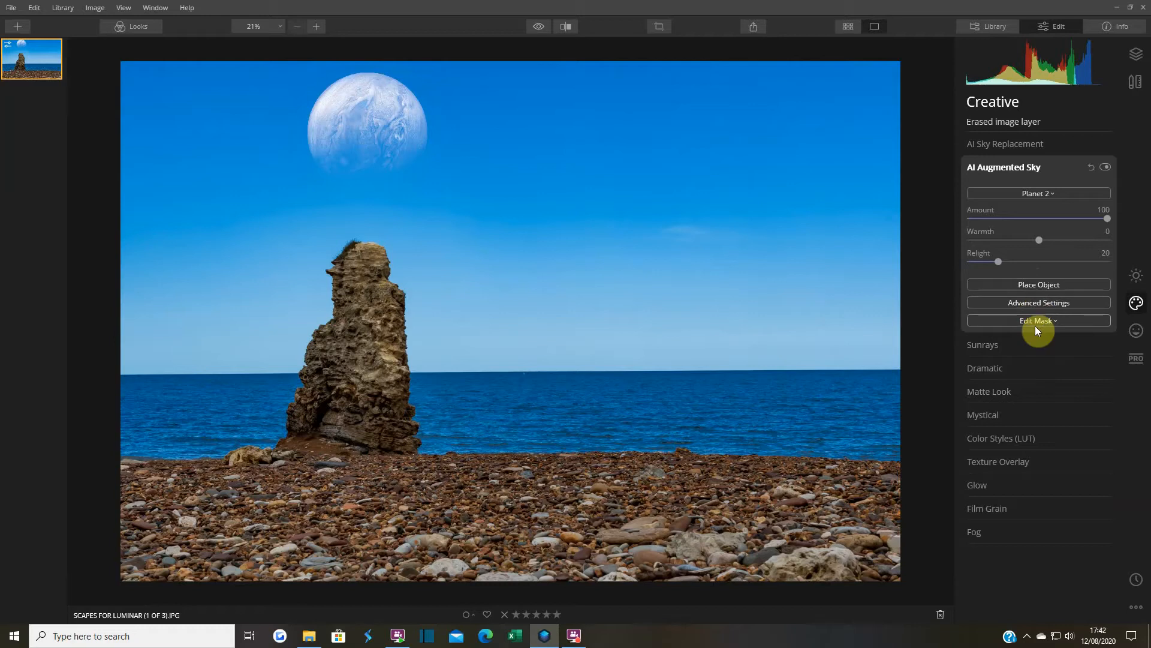
click(1038, 322)
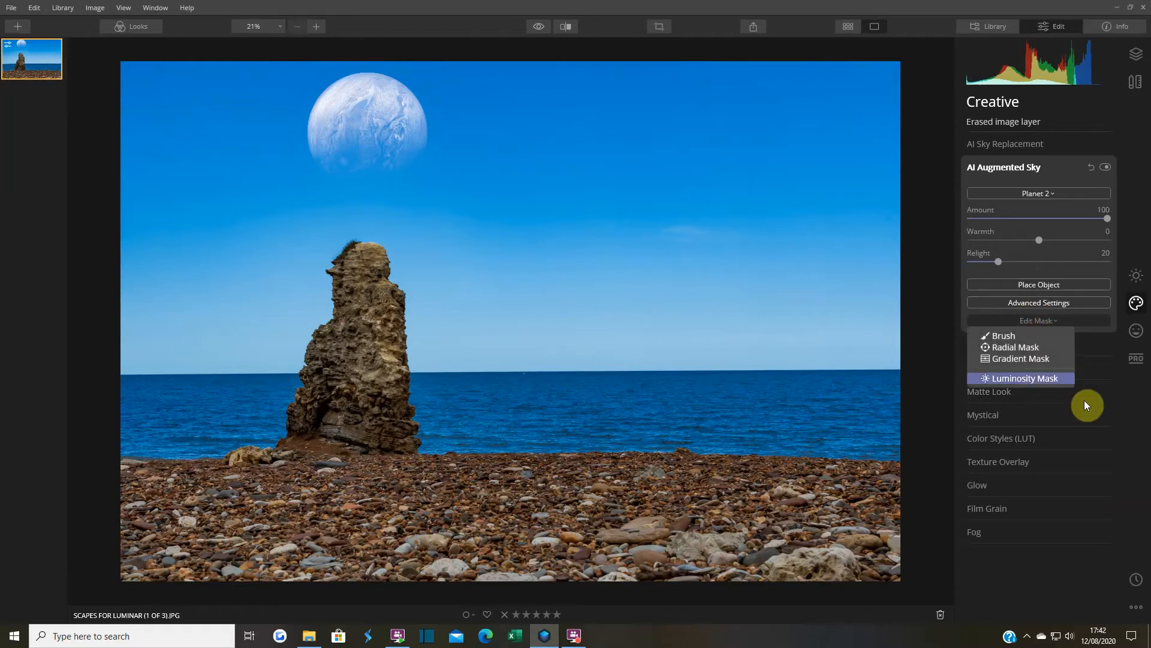
click(1109, 432)
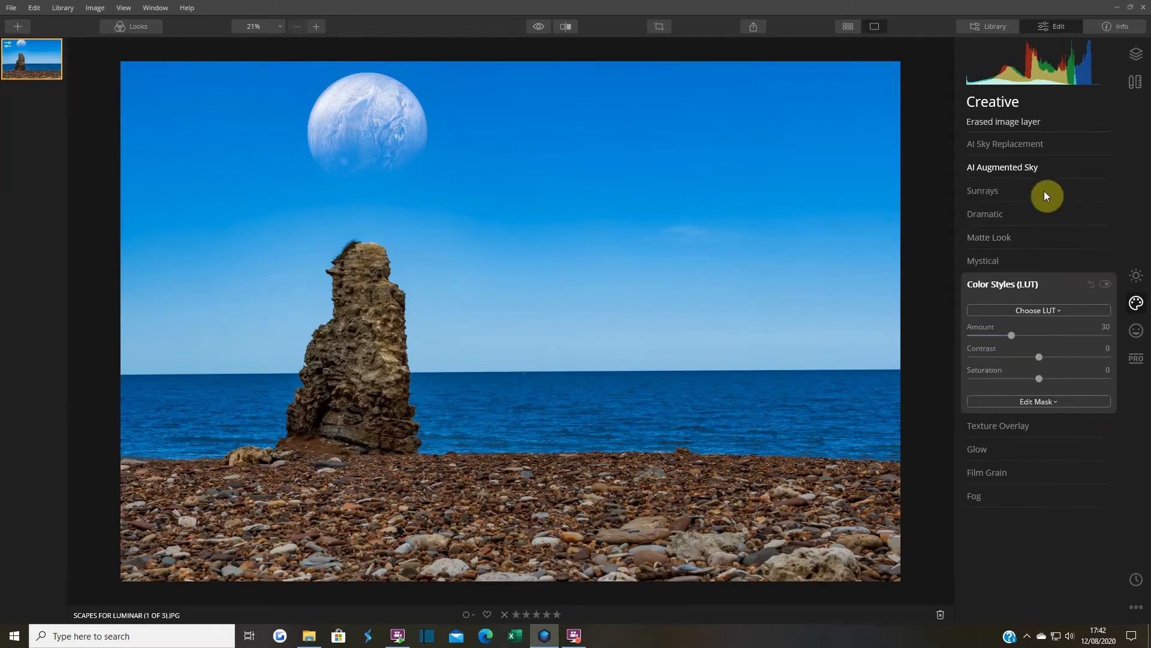
click(1008, 167)
Step: Rotate the planet so its bright side faces left, and scale it down slightly above the rock stack
click(1040, 286)
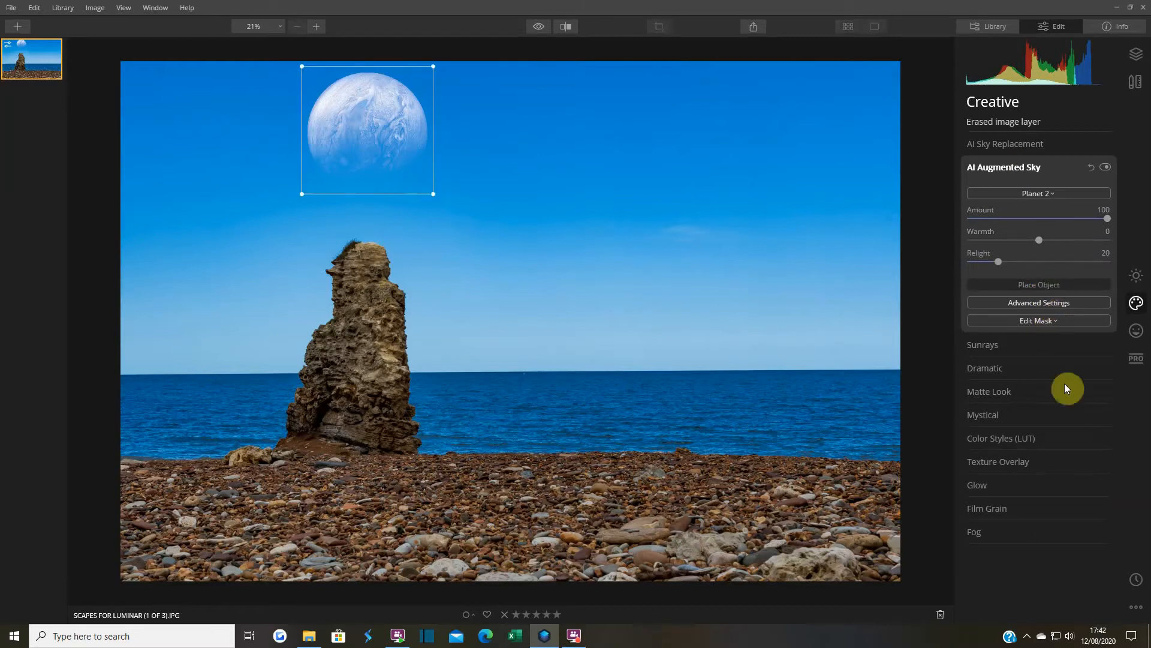
drag(445, 204, 476, 13)
drag(445, 205, 448, 207)
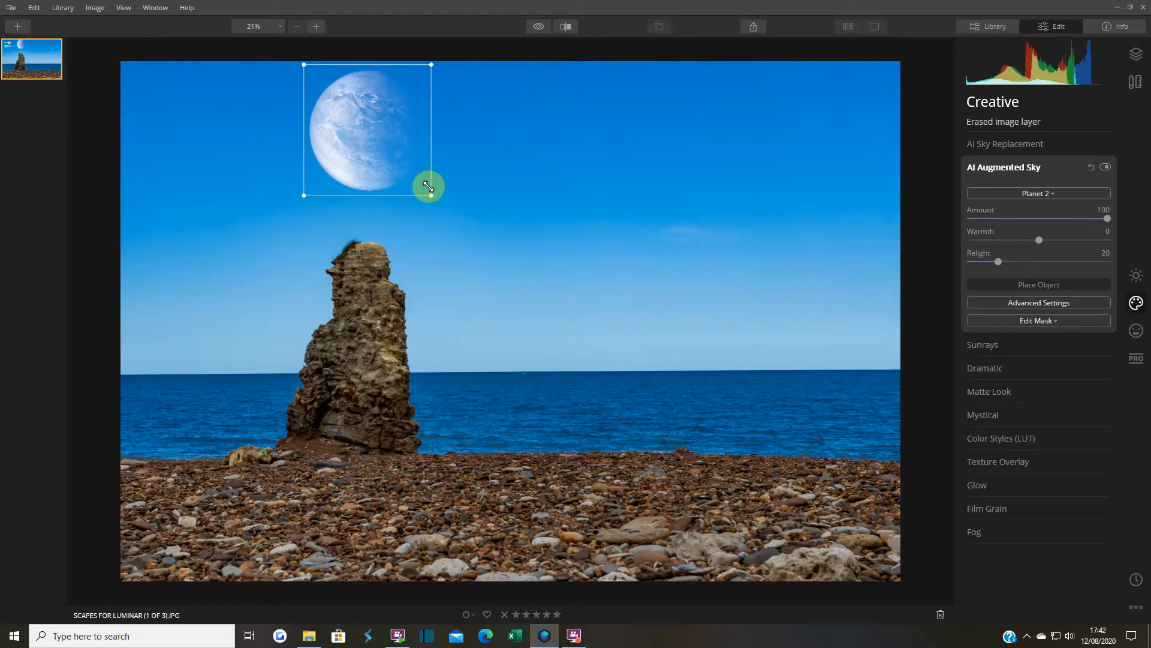
drag(429, 187, 421, 170)
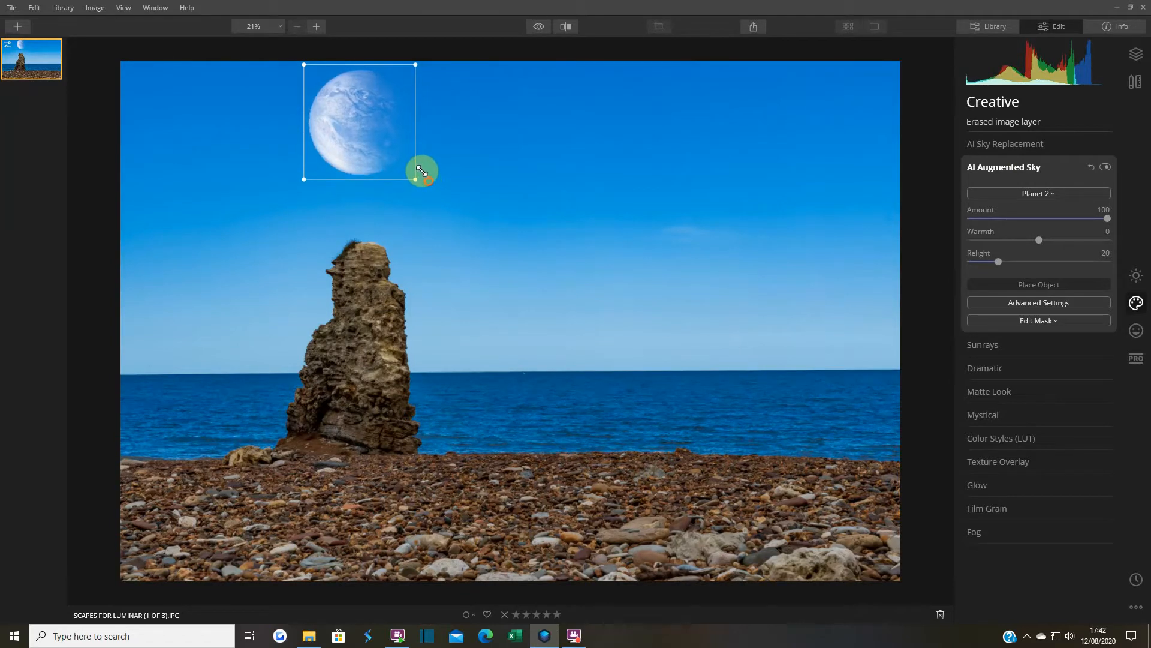
click(1038, 286)
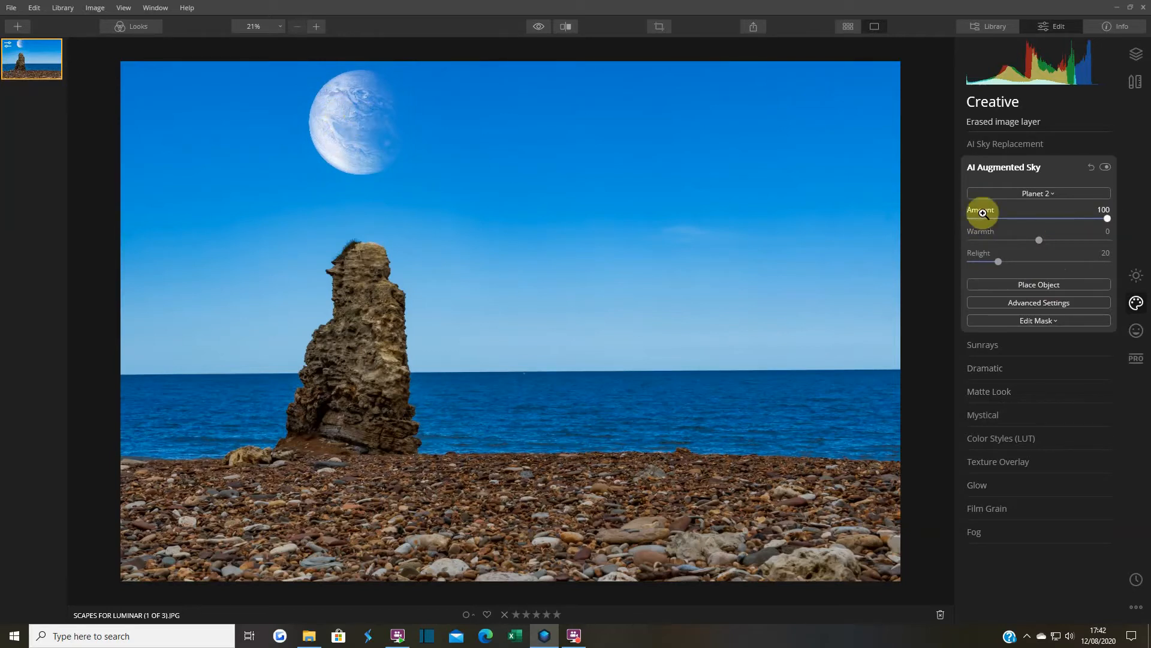
Step: Set the AI Augmented Sky amount to 50 to fade the planet into the sky
drag(1088, 223, 1071, 224)
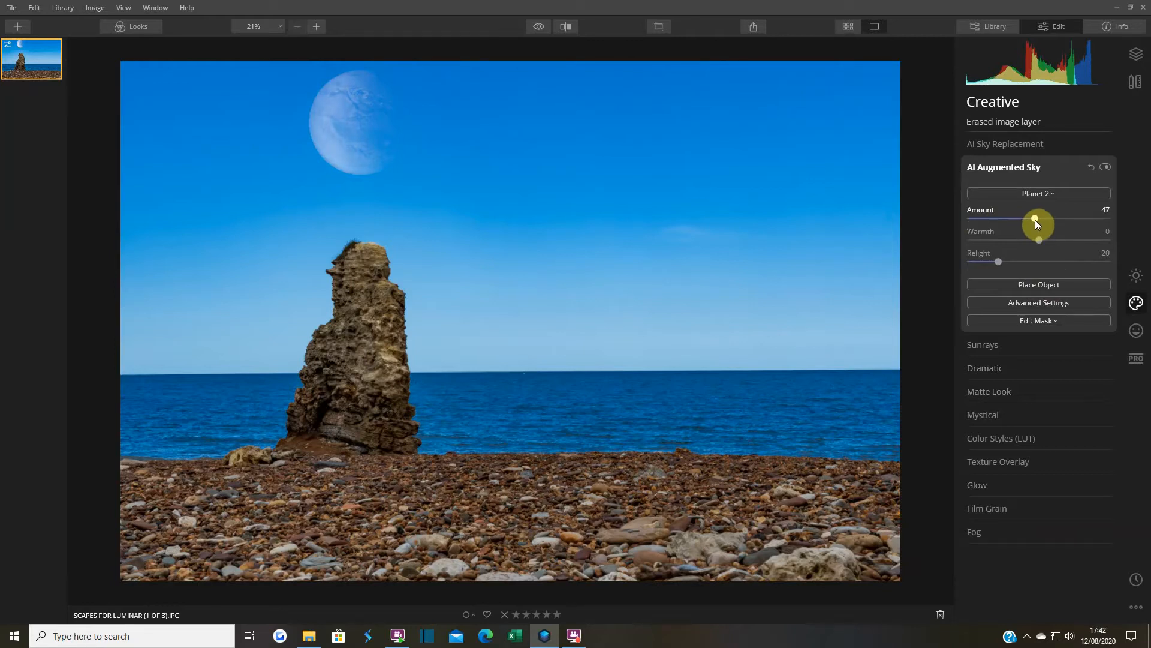
drag(1035, 220, 1039, 219)
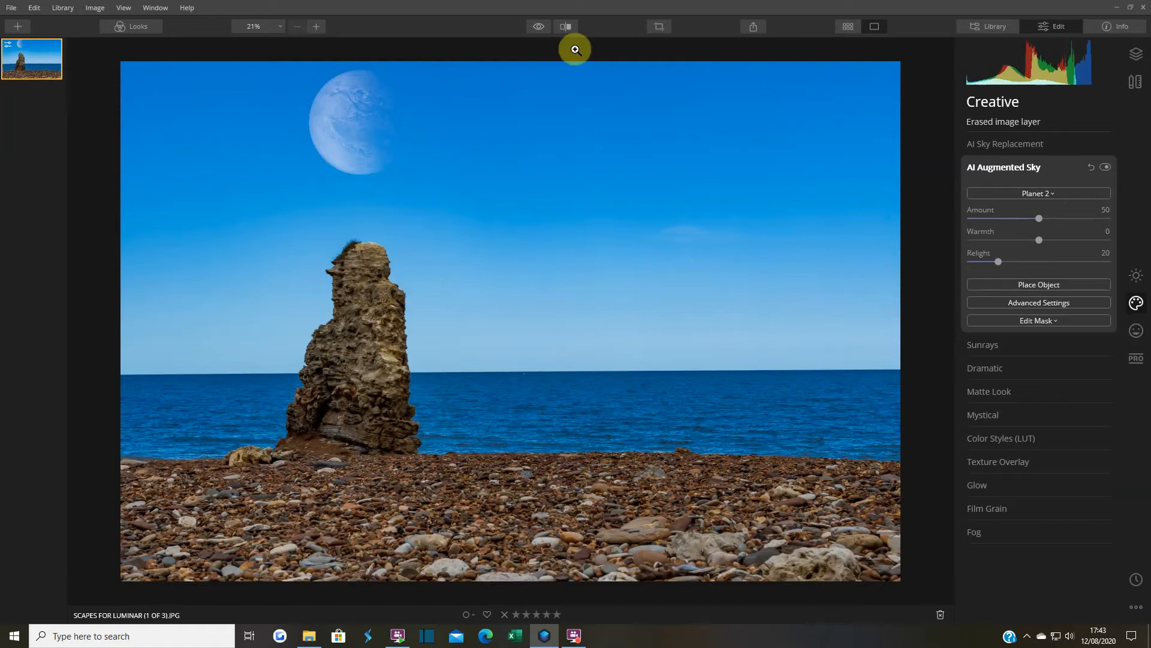
click(995, 167)
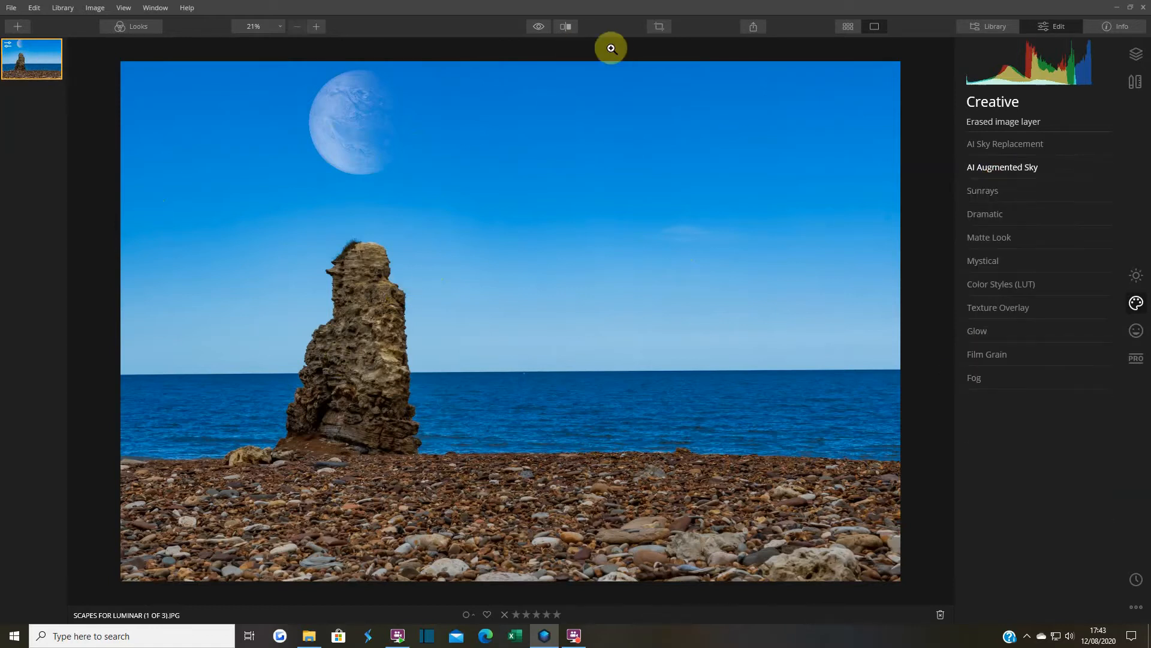
Step: Compare the original and edited photo in the split before/after view
click(565, 27)
drag(508, 51, 567, 92)
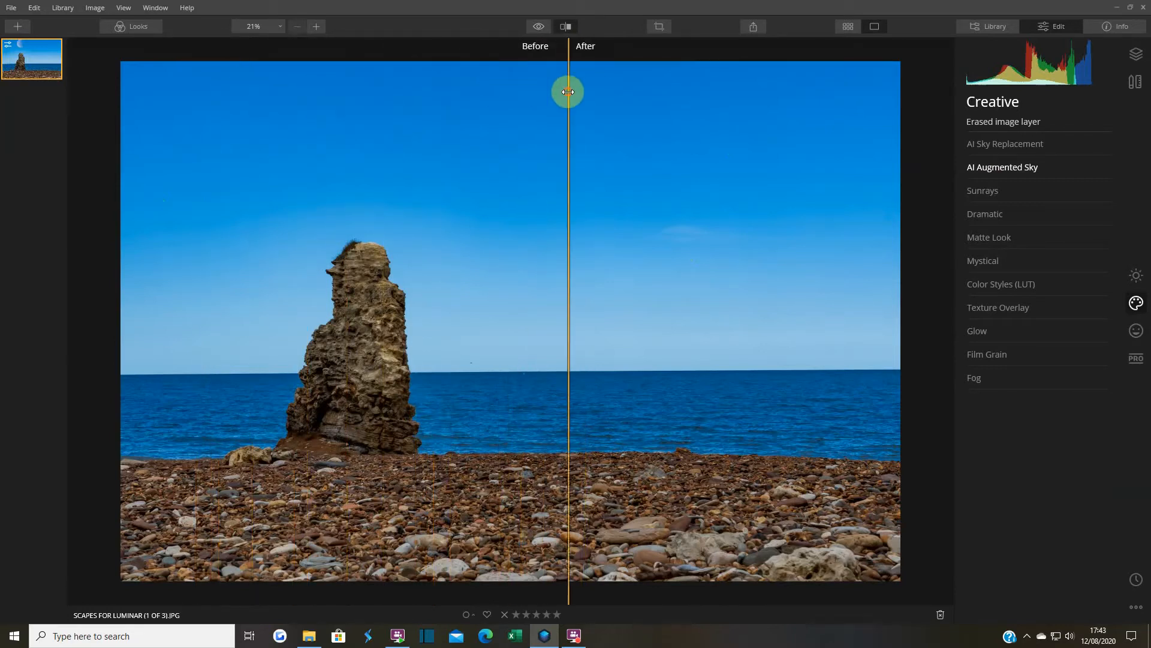
click(569, 27)
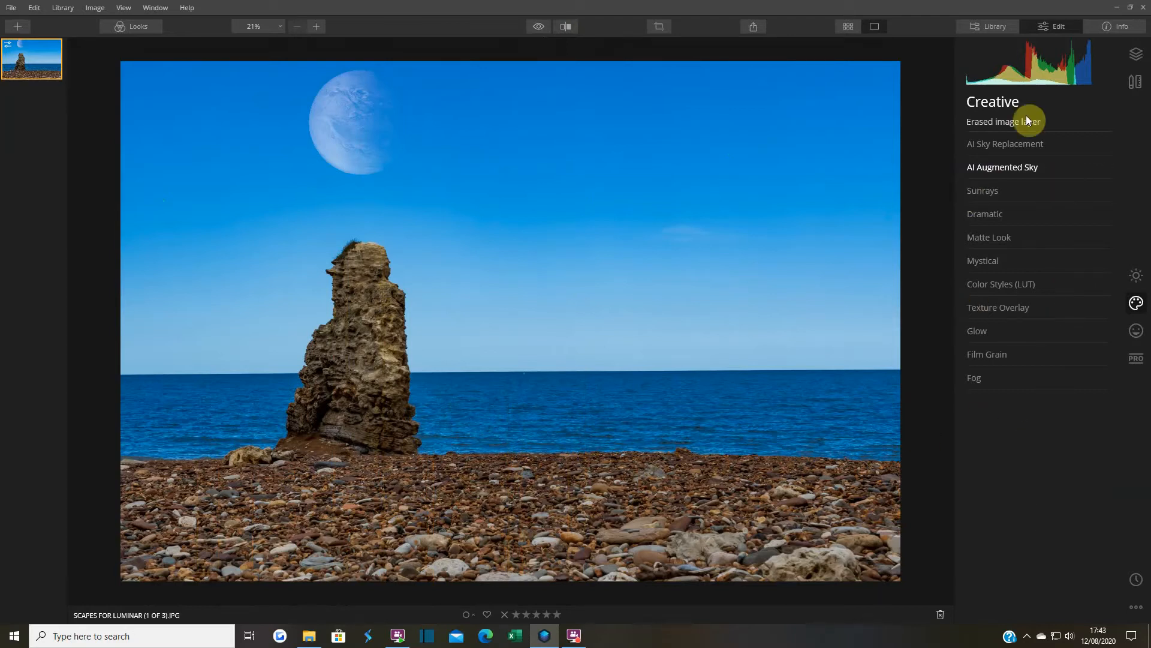
Step: Try Planet 1 as the augmented sky object in place of Planet 2, and undo the change
click(1002, 165)
click(1039, 195)
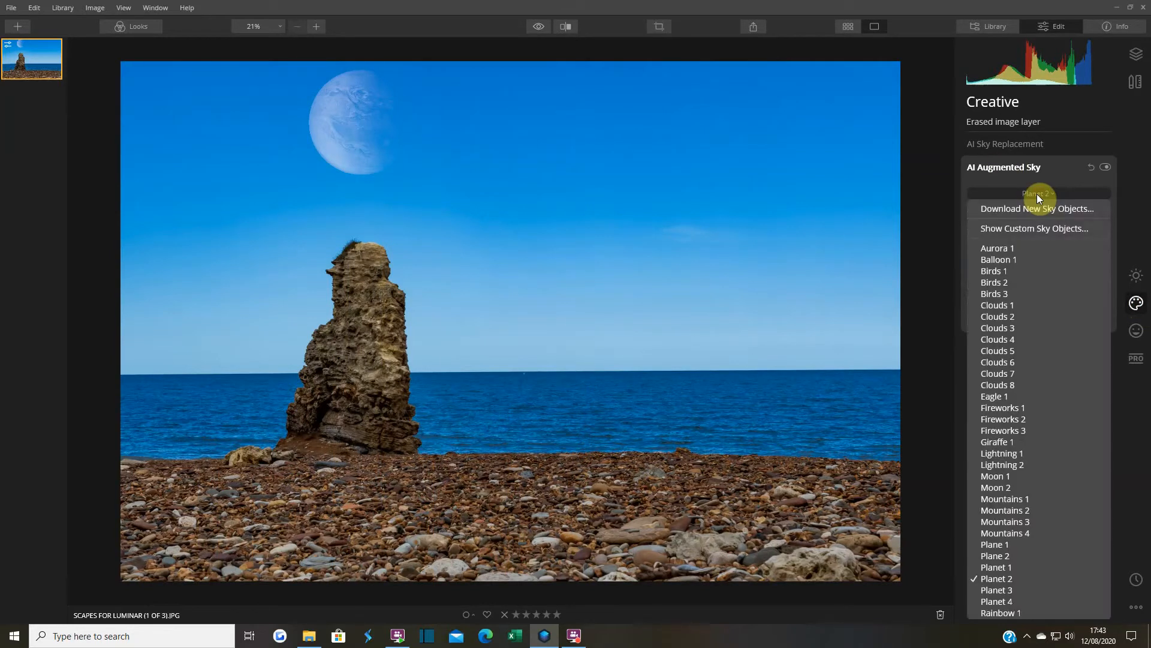
click(1028, 568)
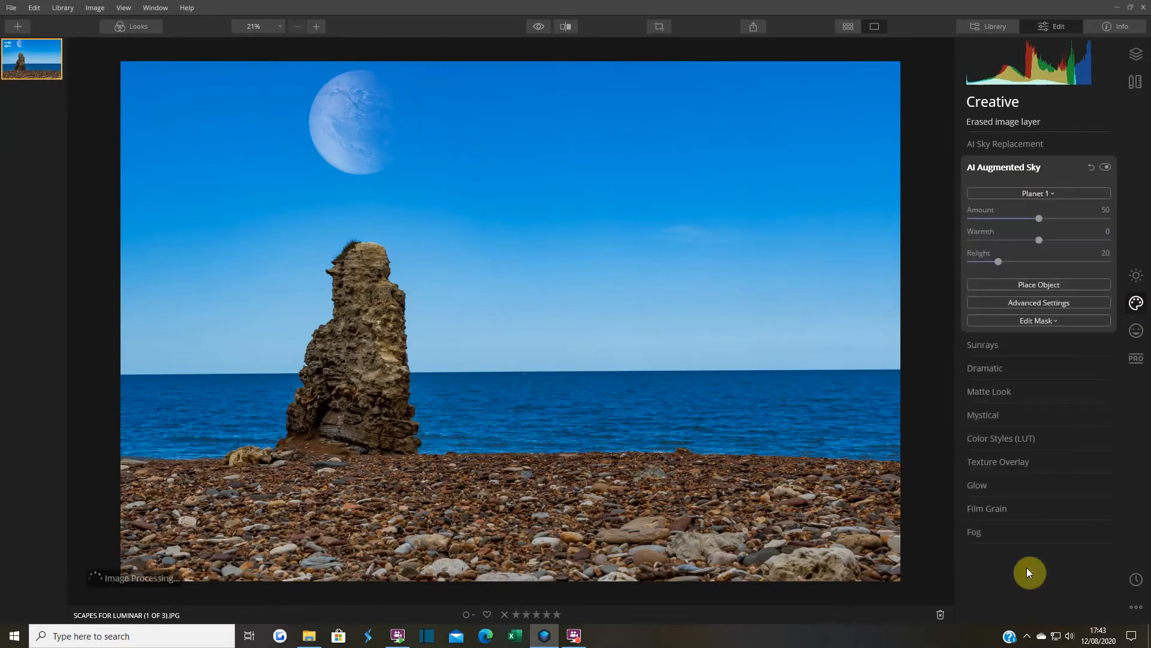
click(36, 10)
click(48, 24)
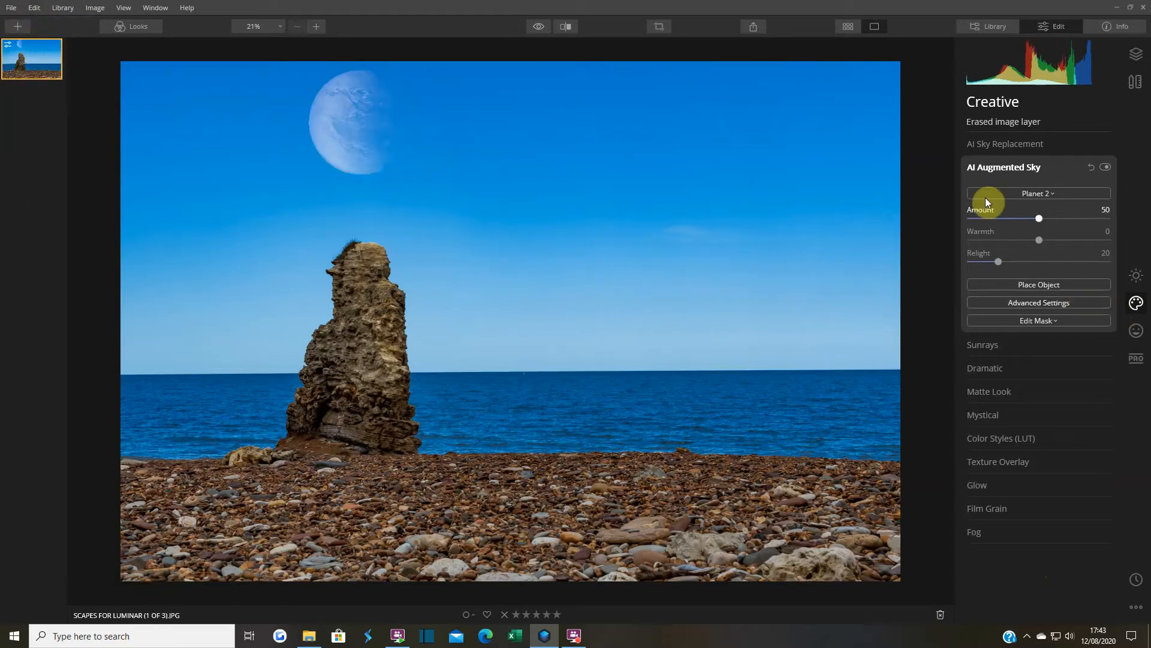
click(992, 168)
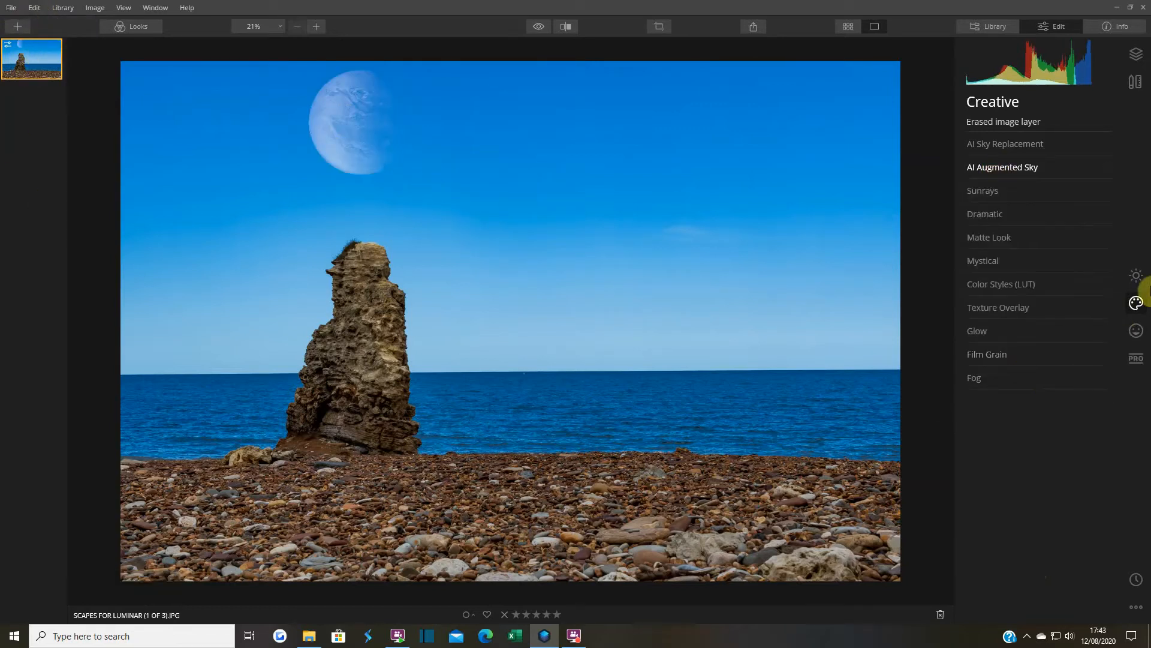
Step: Create a stamped layer that merges all the edits made so far
click(1133, 57)
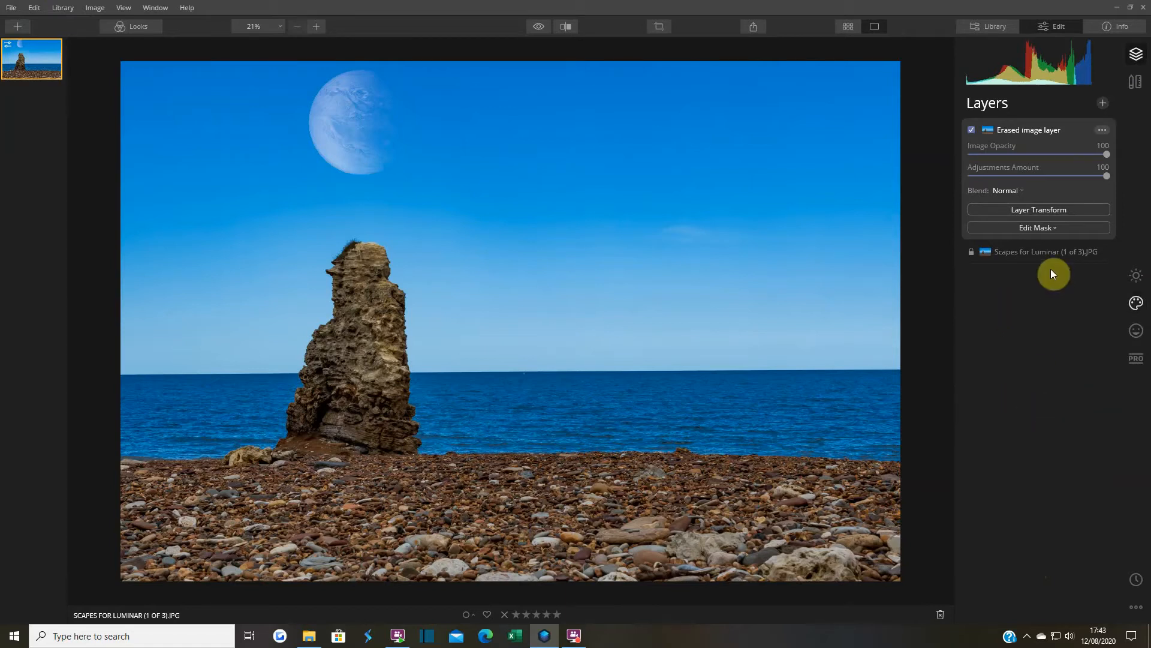
click(1104, 103)
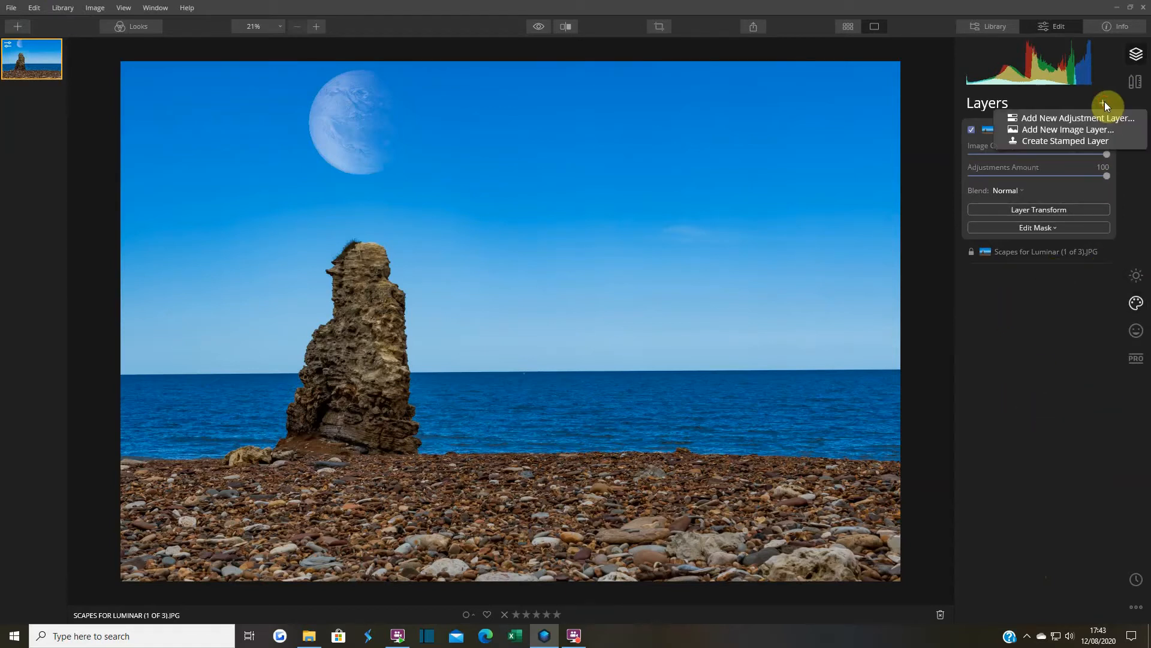
click(1068, 142)
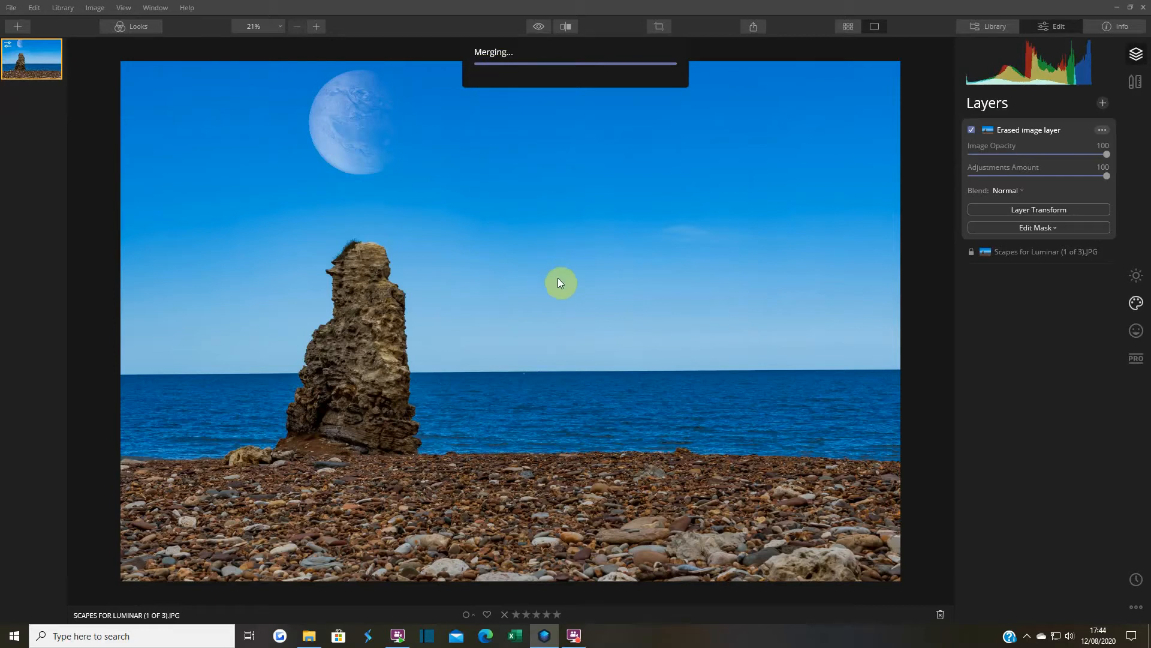
Step: Hide the stamped layer and delete the erased image layer beneath it
click(971, 131)
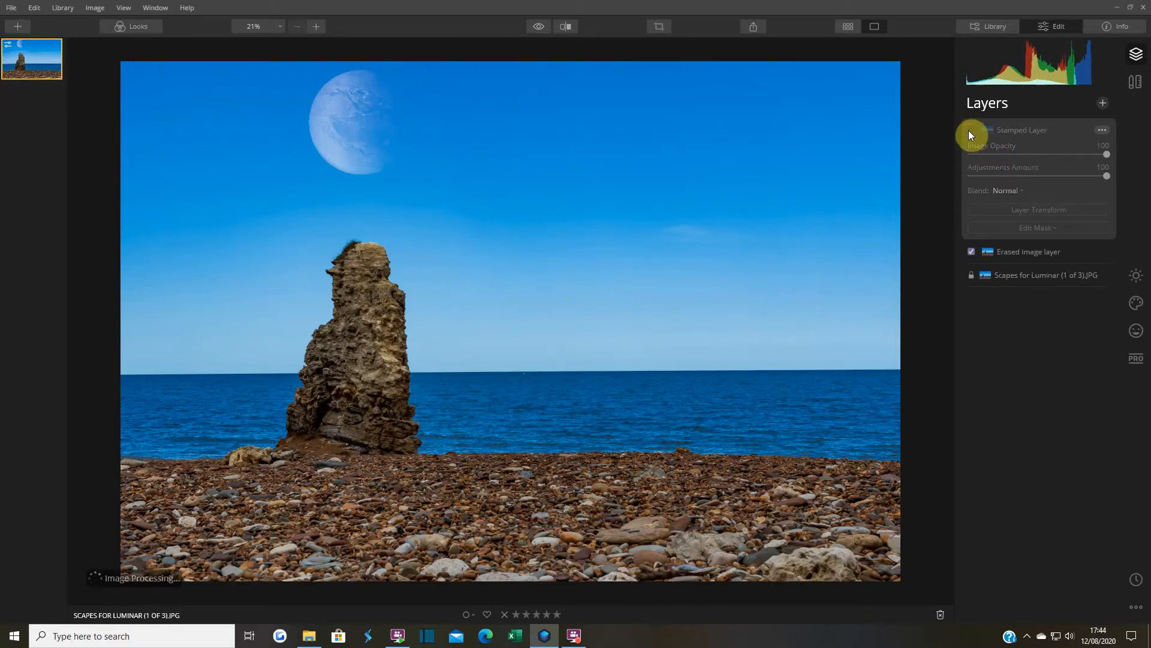
click(970, 130)
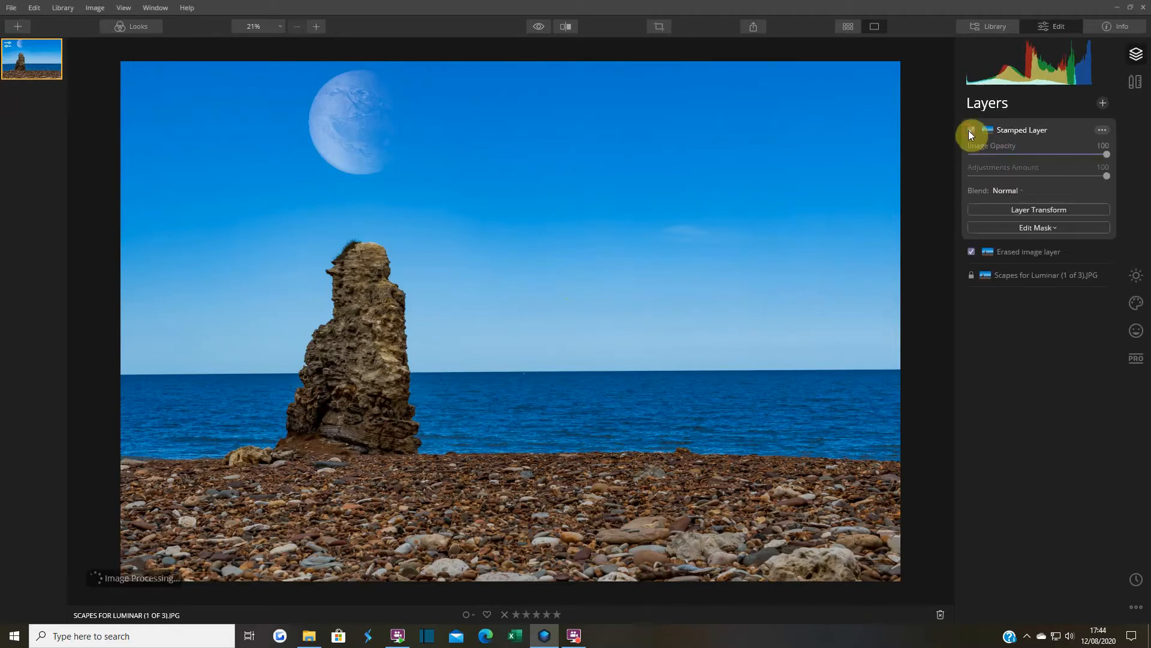
click(1022, 253)
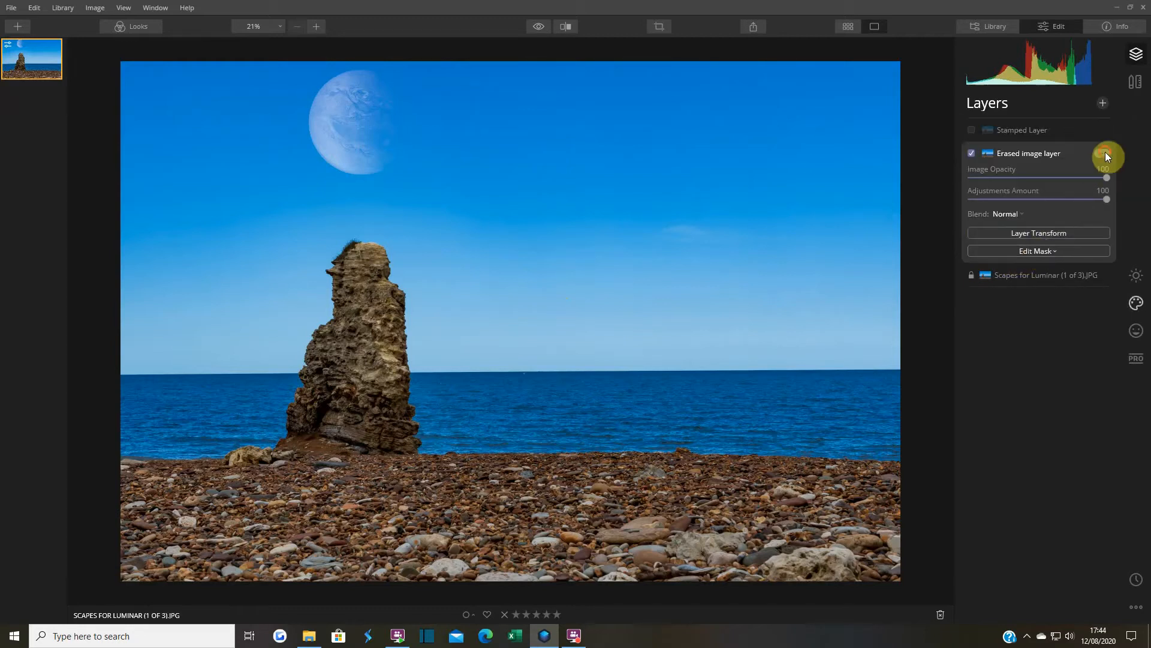
click(1104, 154)
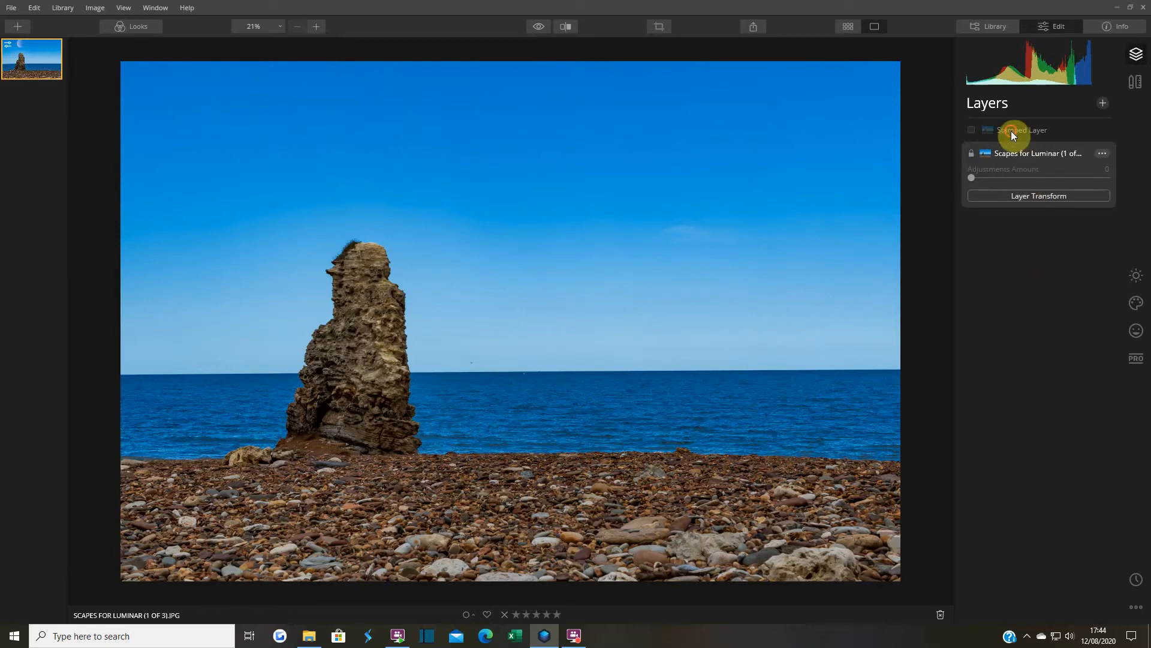
Step: Make the stamped layer visible again and add Planet 3 to its sky with AI Augmented Sky
click(971, 129)
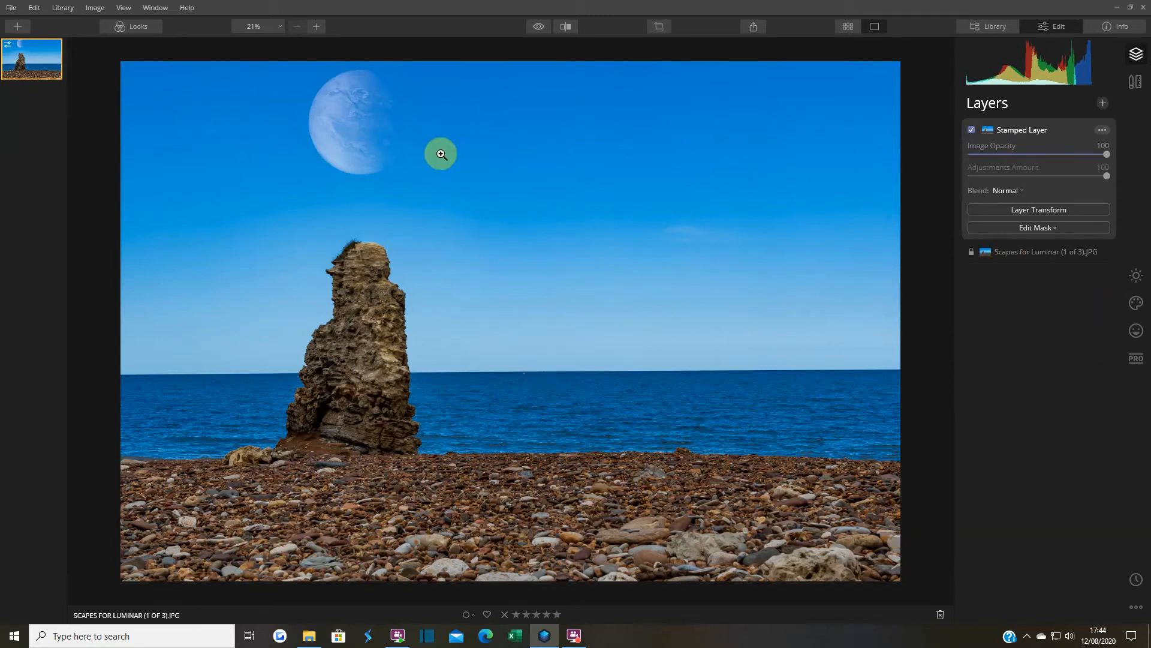
click(1137, 304)
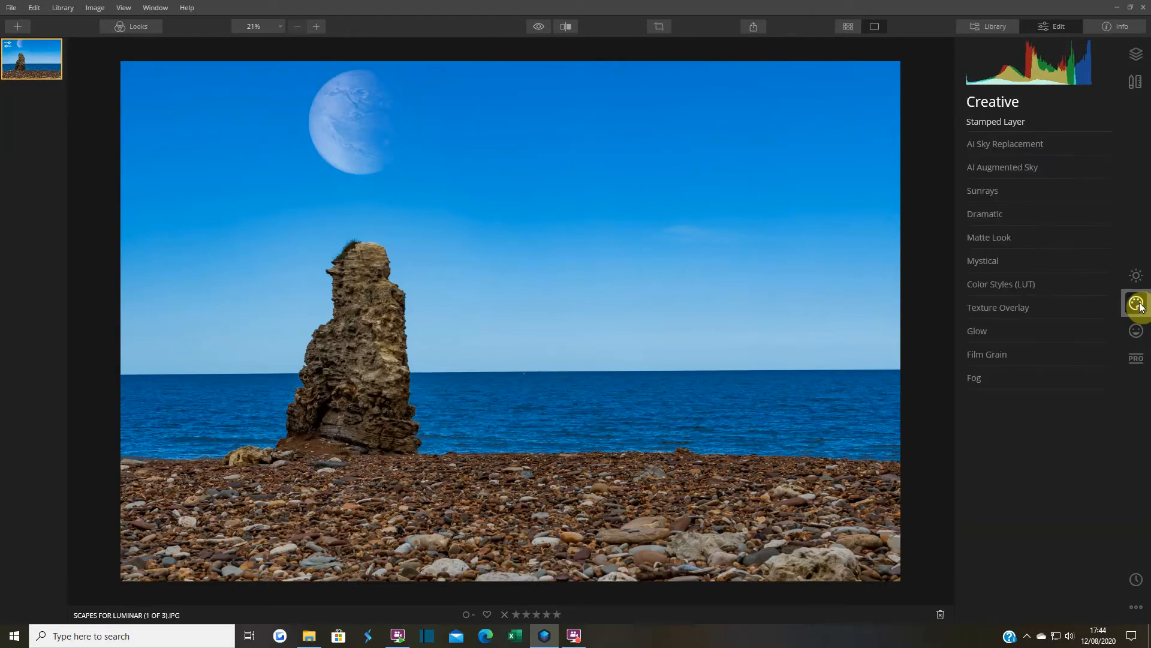
click(1005, 168)
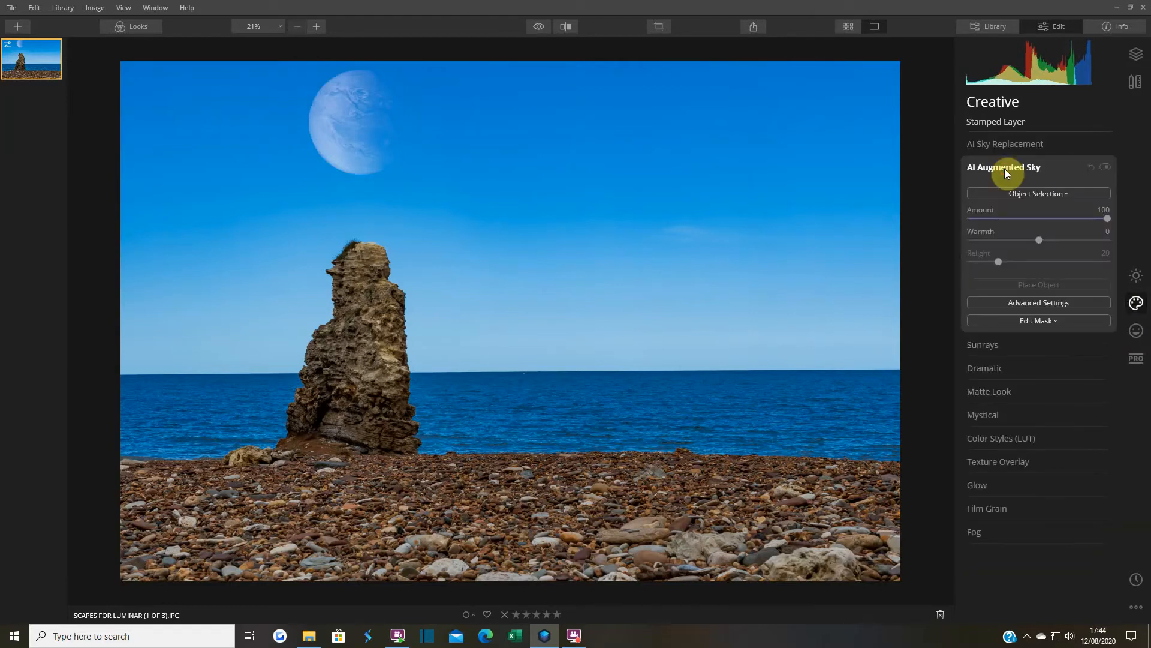
click(1030, 193)
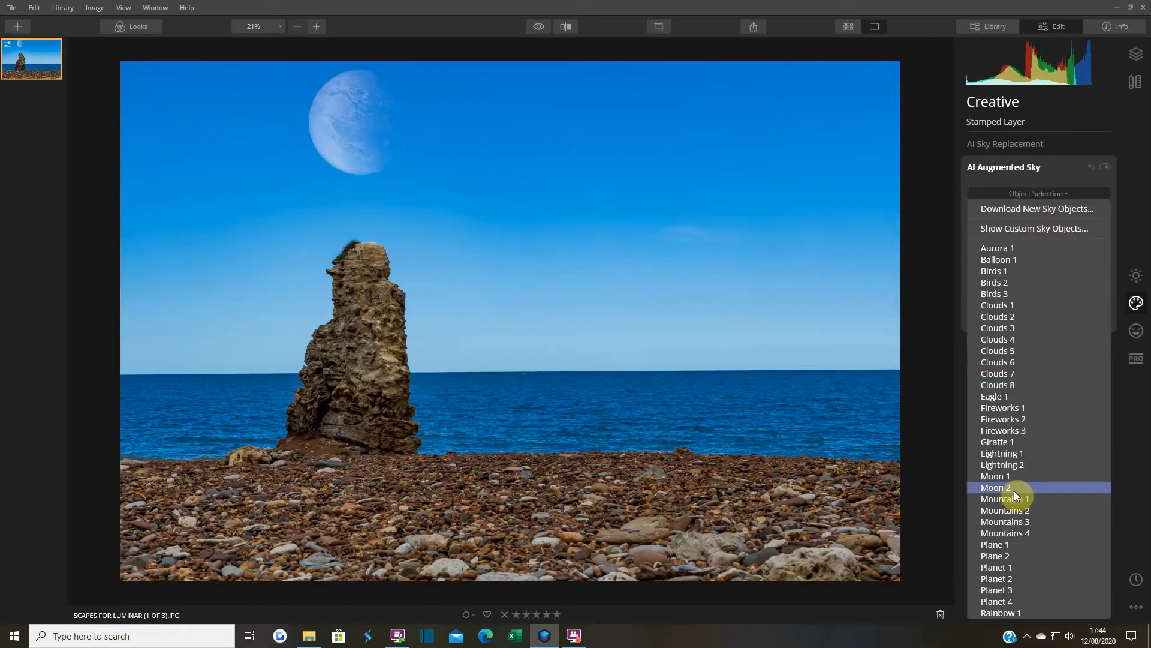
click(1023, 588)
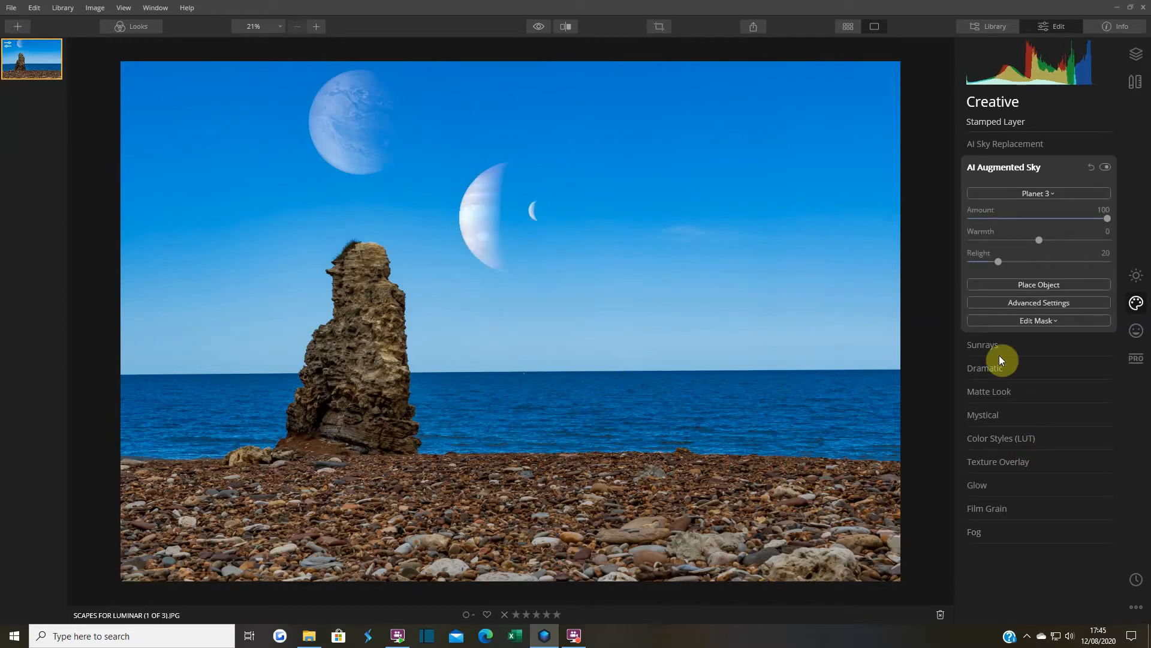
Step: Enlarge Planet 3, place it between the first planet and the middle of the sky, and set its Amount to 60
click(1036, 288)
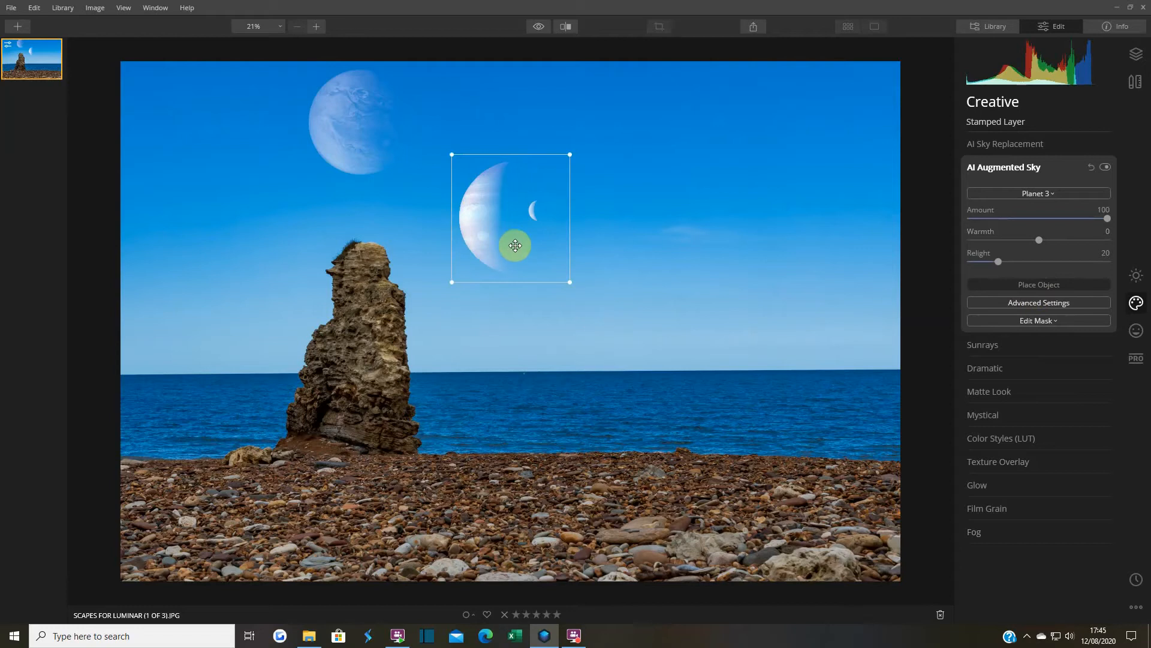
drag(479, 218, 462, 210)
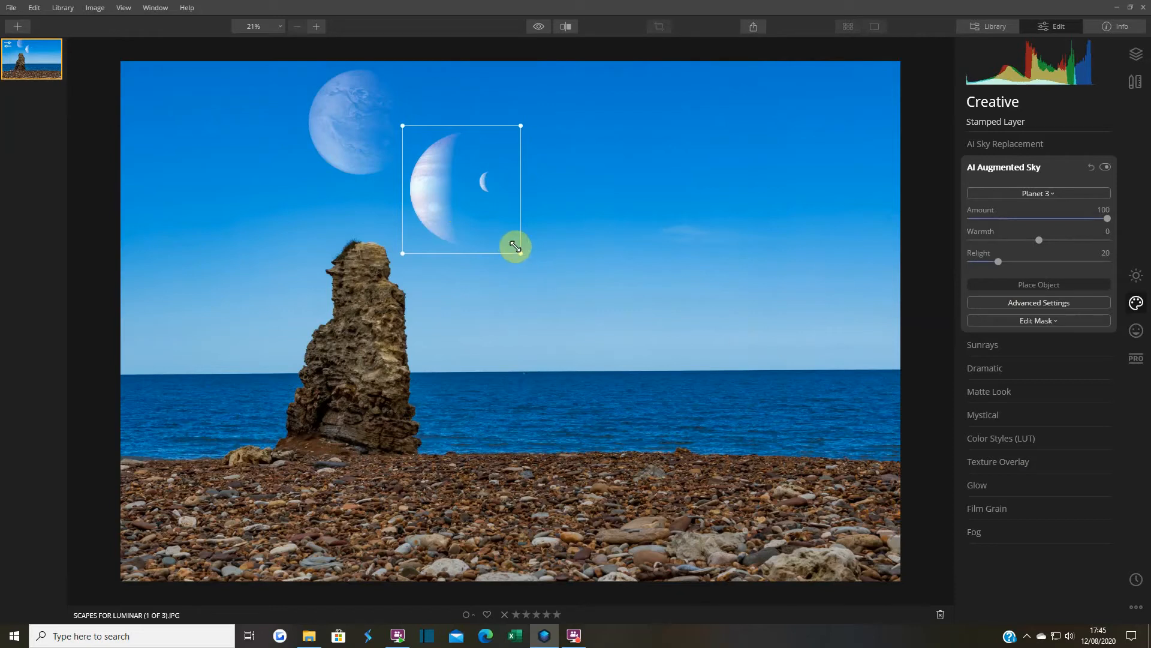
drag(516, 247, 552, 296)
drag(484, 228, 507, 207)
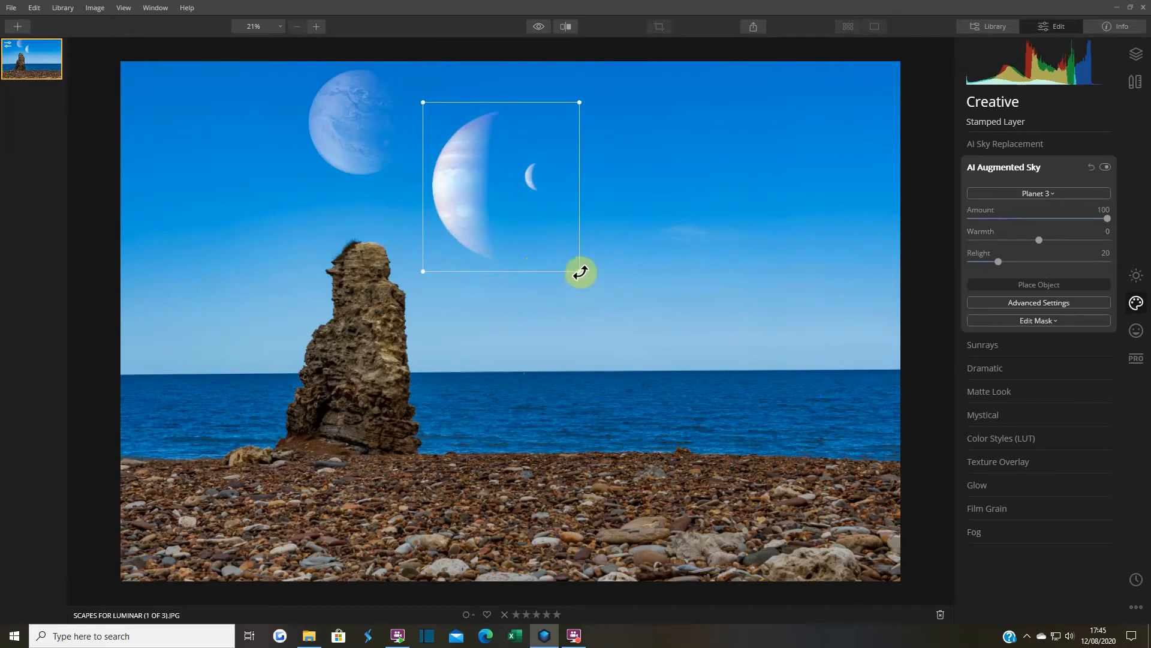
drag(579, 271, 595, 289)
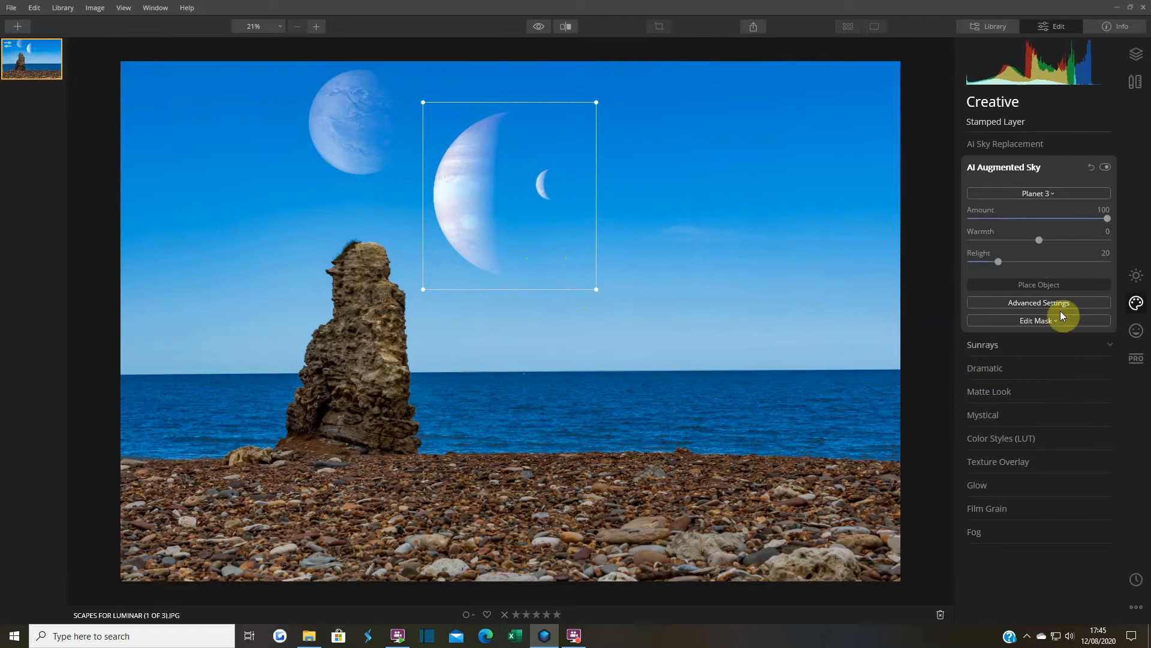
click(1047, 284)
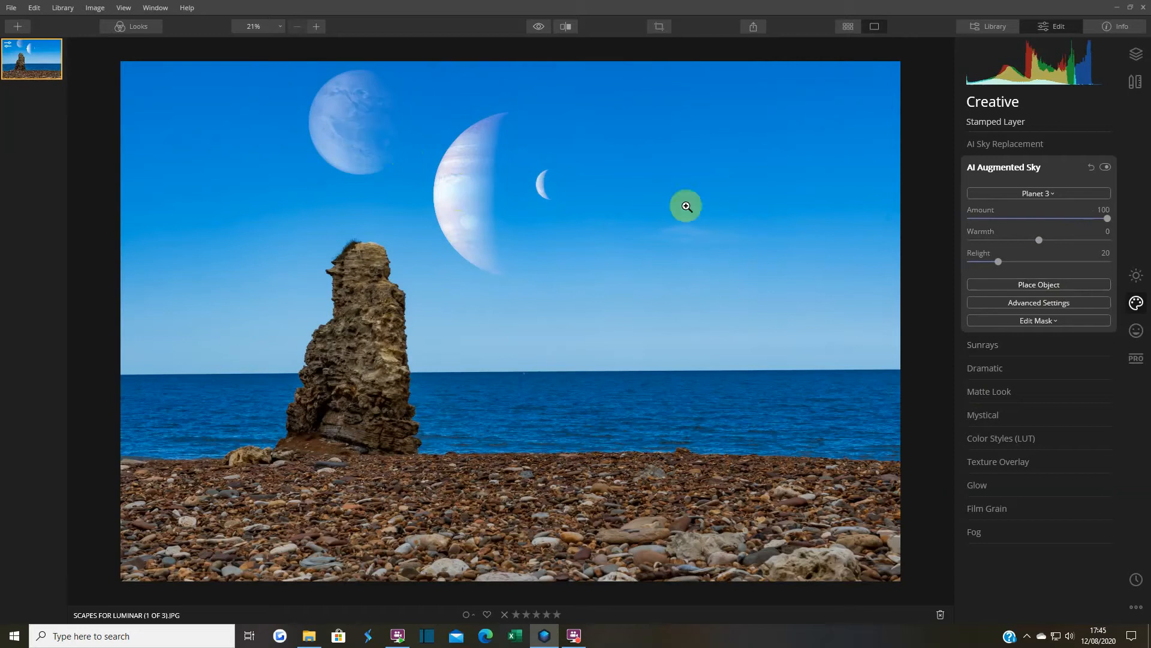
drag(1105, 219, 1061, 222)
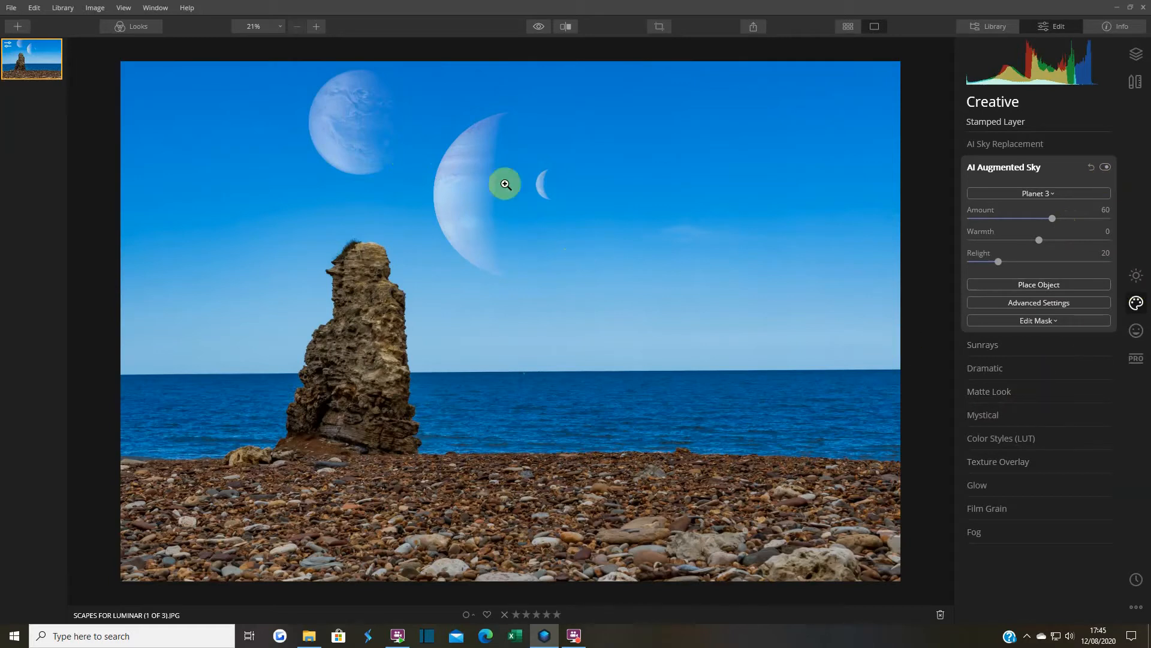
click(1018, 170)
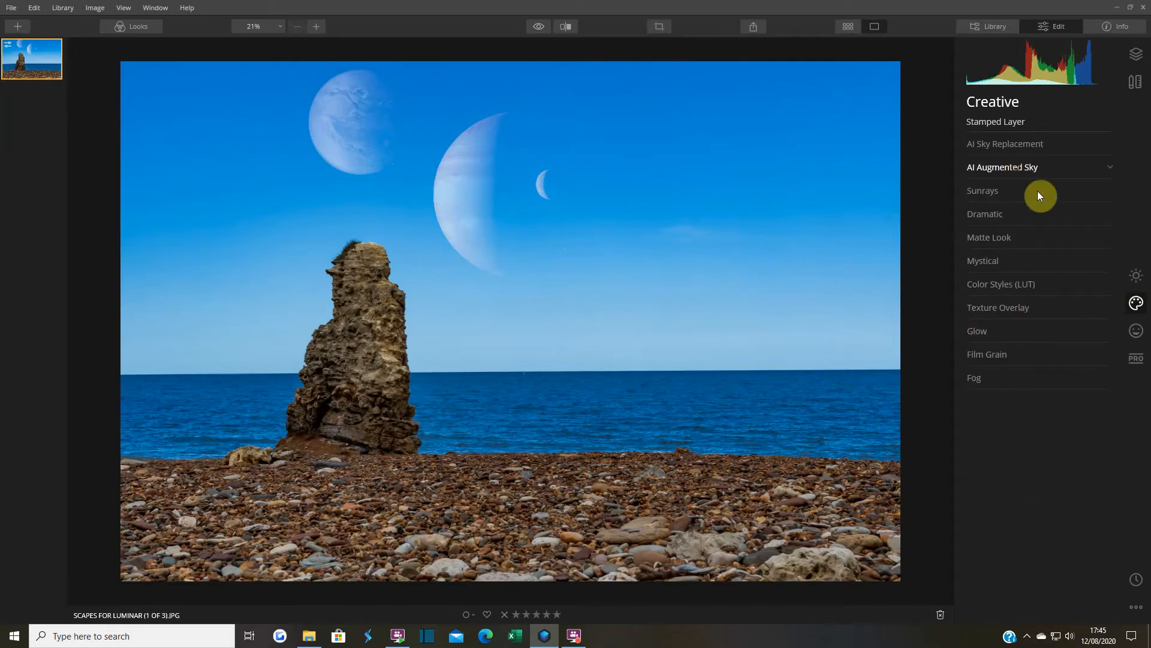
Step: Merge the Planet 3 edit into a new visible stamped layer and delete the older stamped layer beneath it
click(1138, 54)
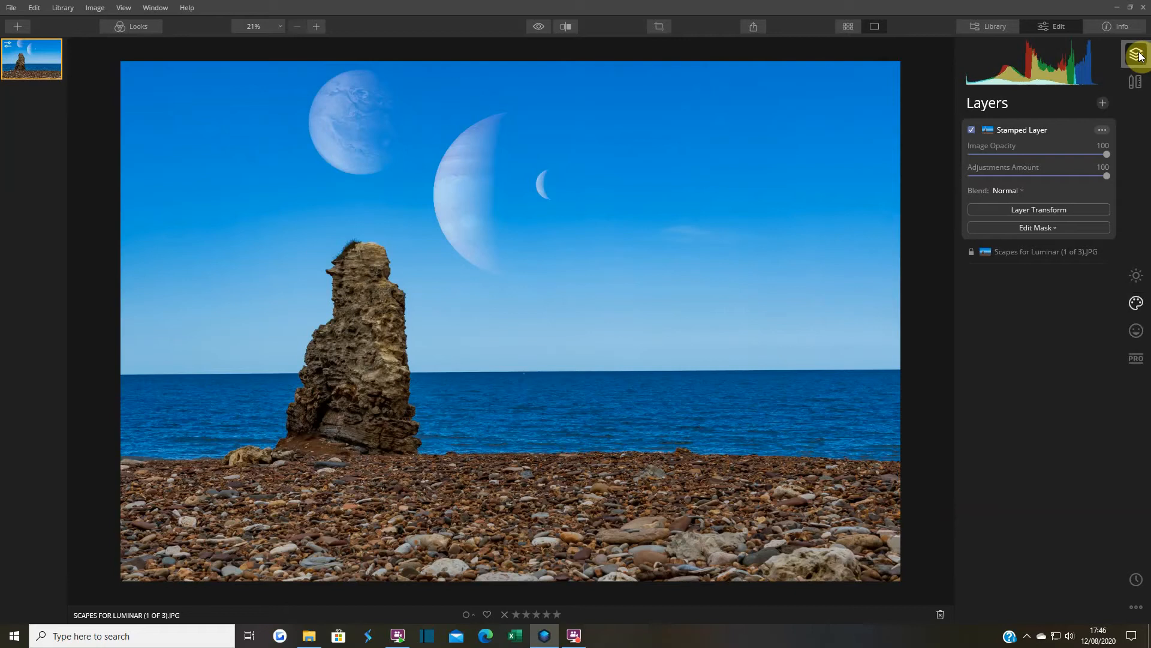
click(1106, 106)
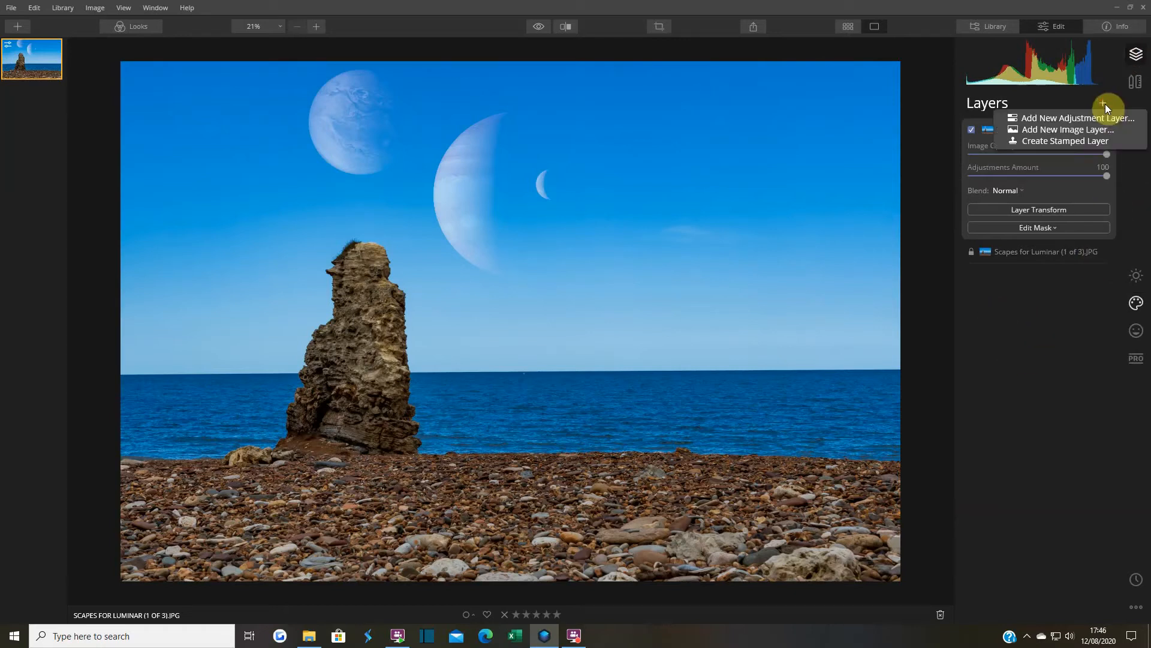
click(1053, 141)
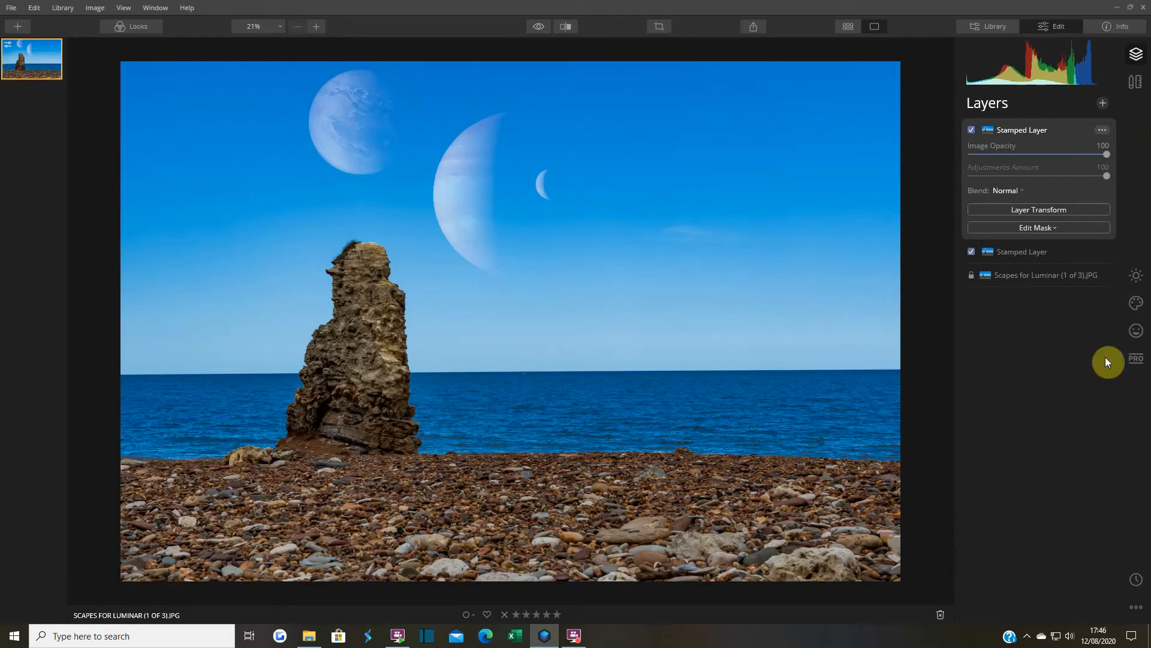
click(1026, 252)
click(1101, 156)
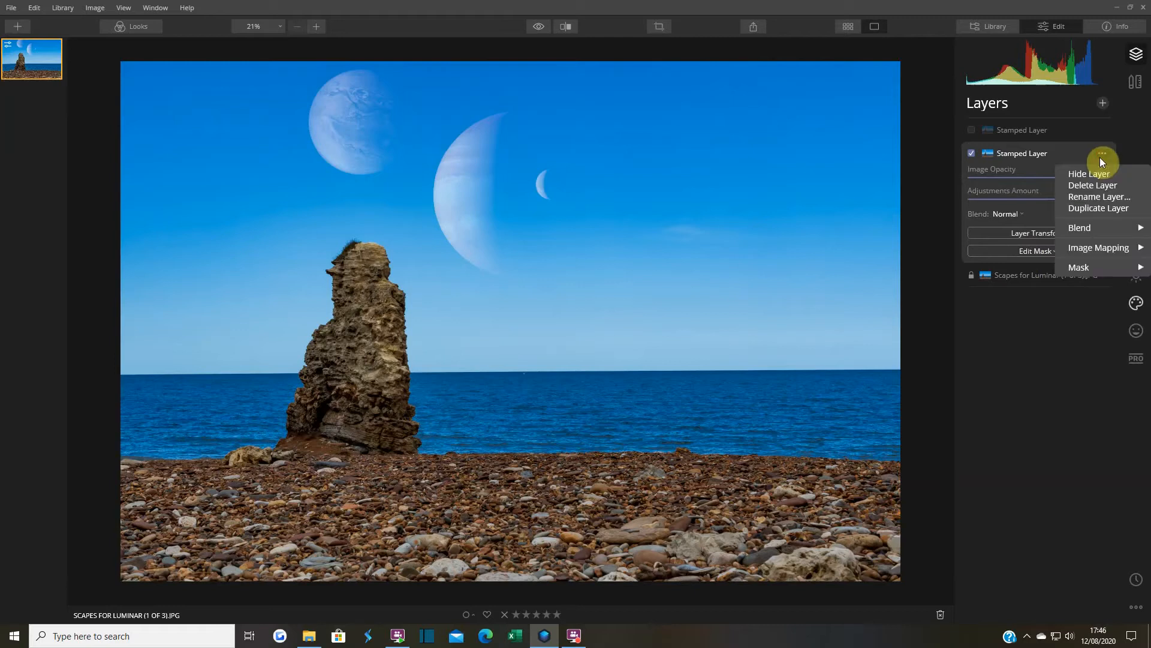
click(1096, 187)
click(971, 131)
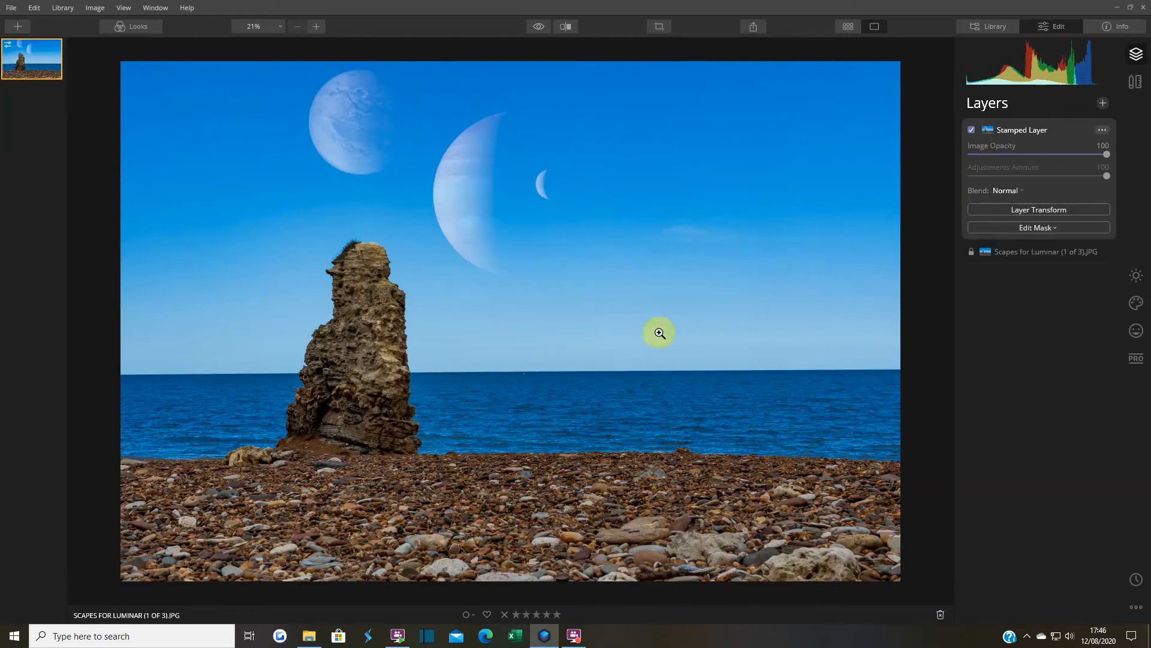
Step: Add Planet 4 to the new stamped layer's sky with AI Augmented Sky
click(1135, 304)
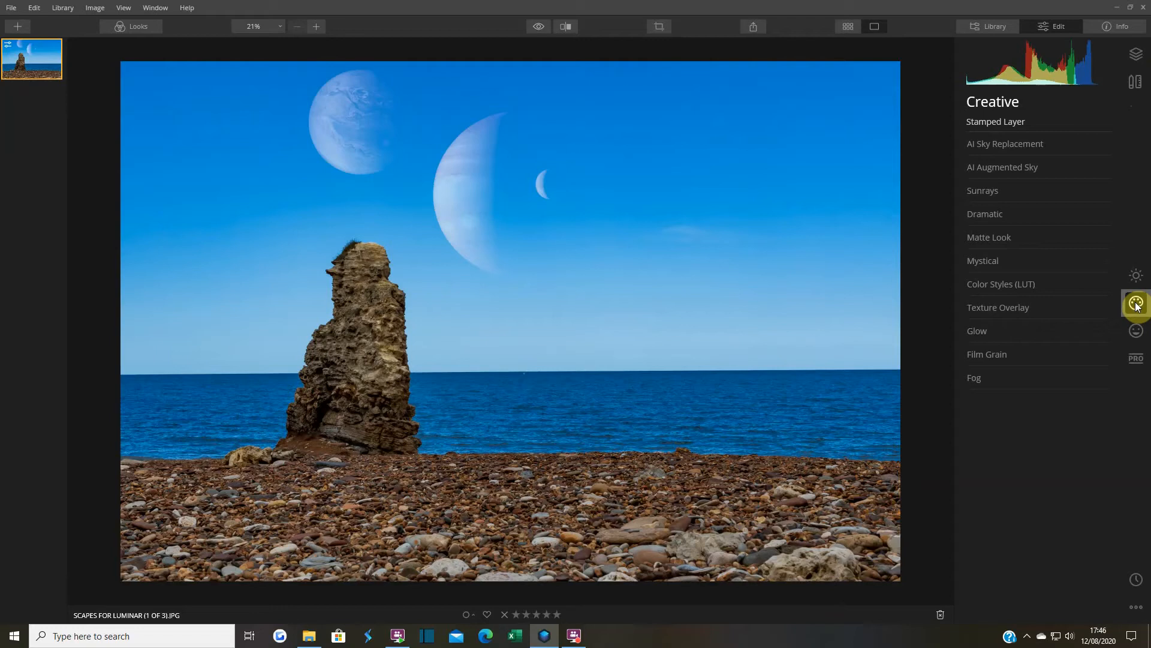
click(980, 166)
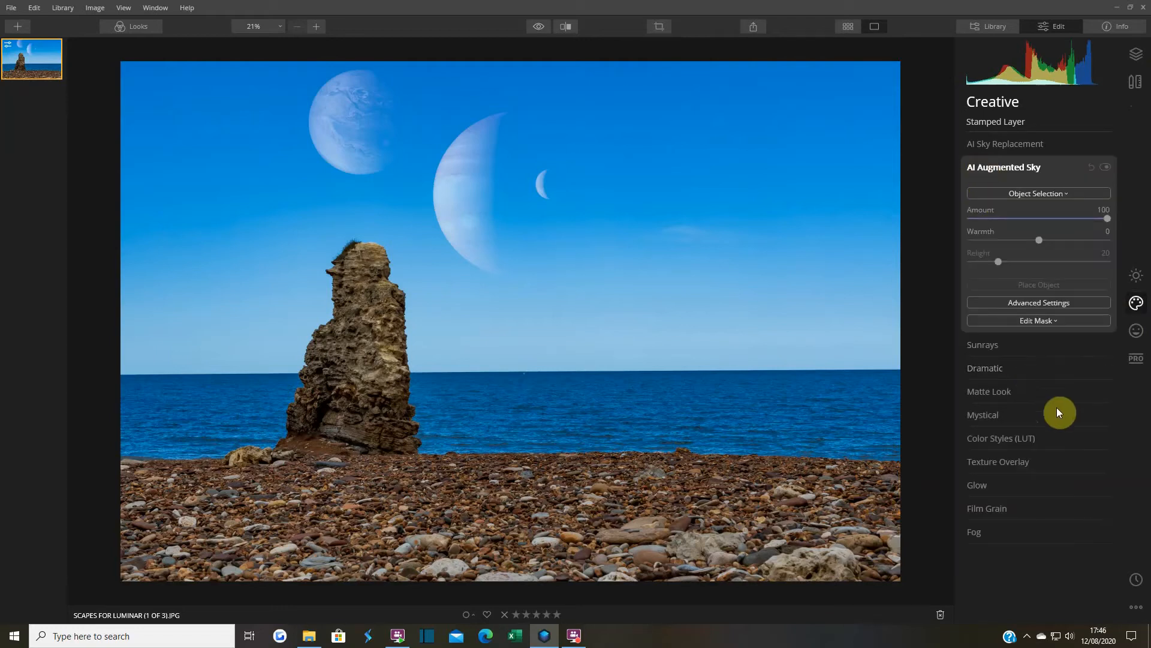
click(996, 163)
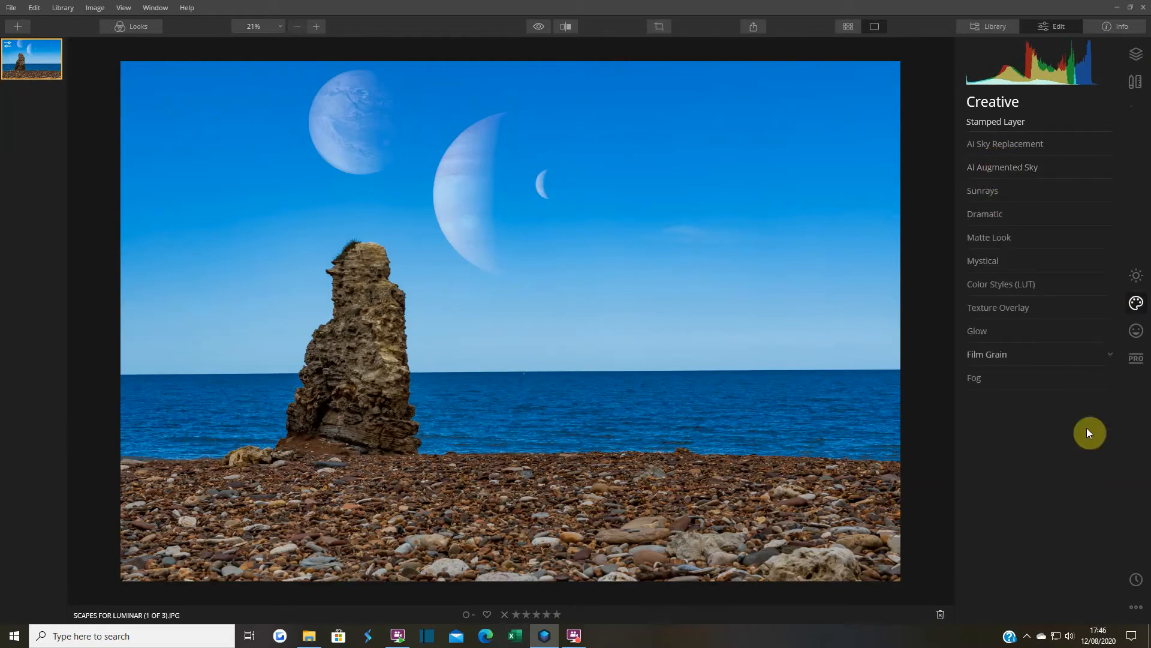
click(1001, 167)
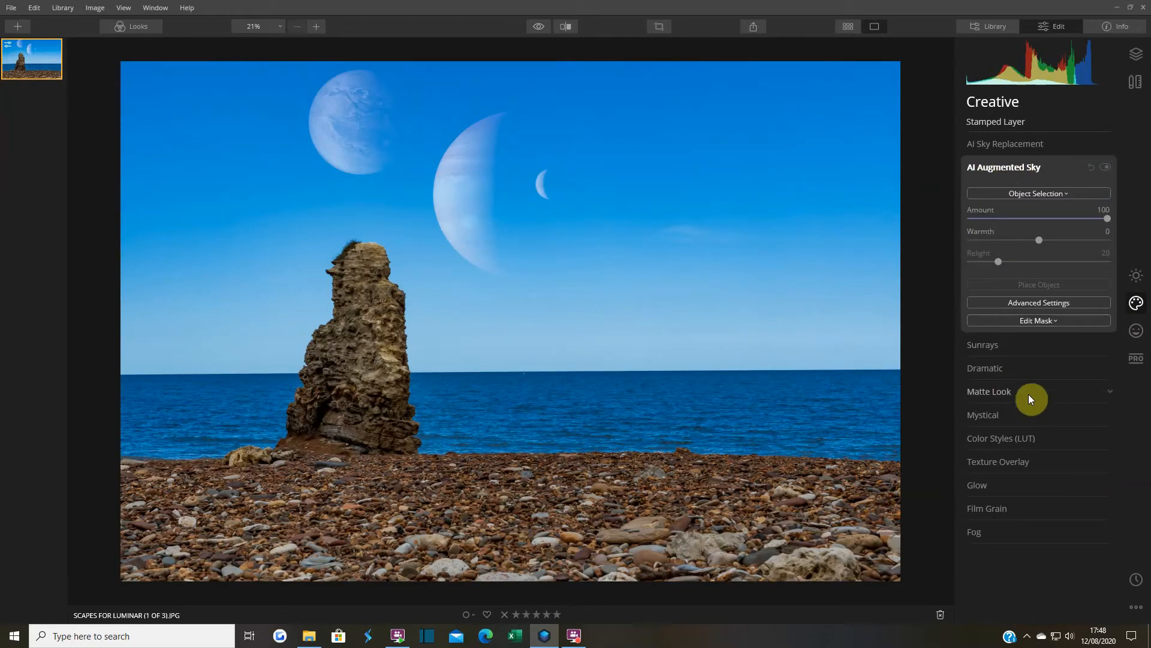
click(1012, 192)
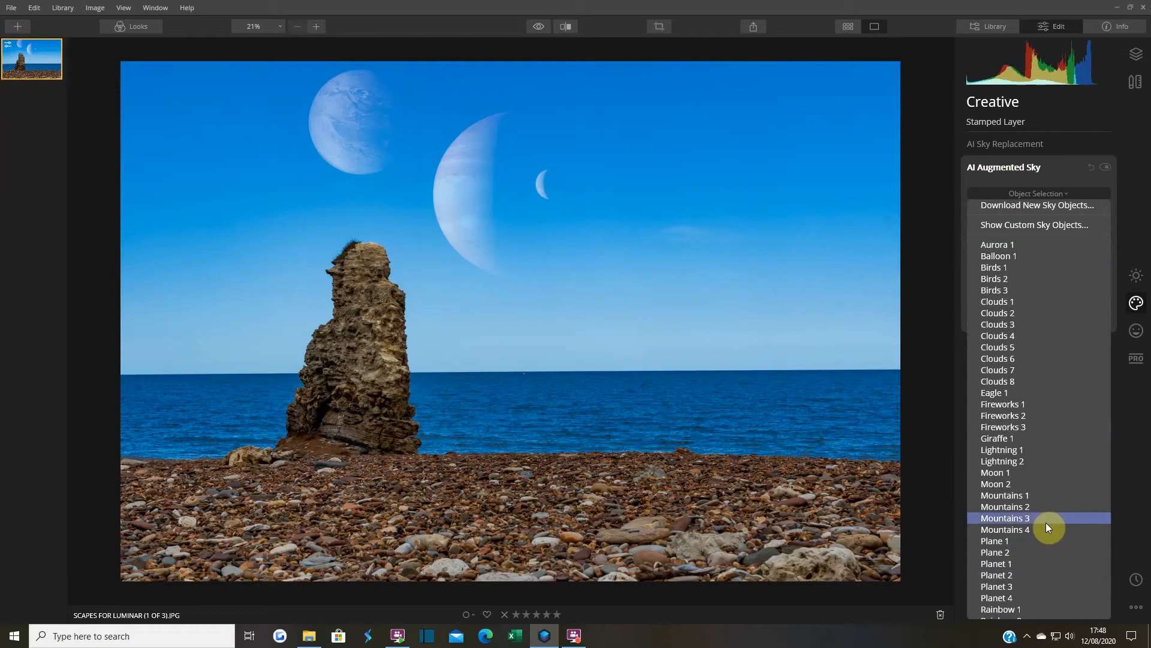
click(1041, 595)
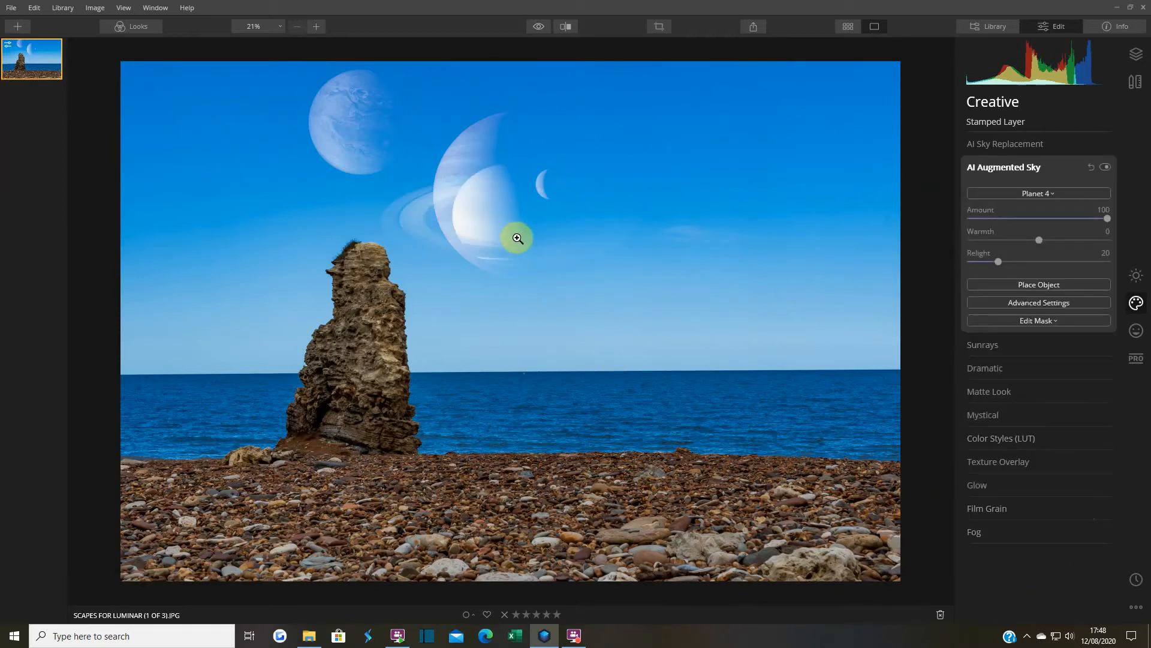
Step: Enlarge the ringed Planet 4, place it low in the sky to the right of Planet 3, and reduce its Amount to about 75
click(1038, 284)
drag(514, 226, 650, 269)
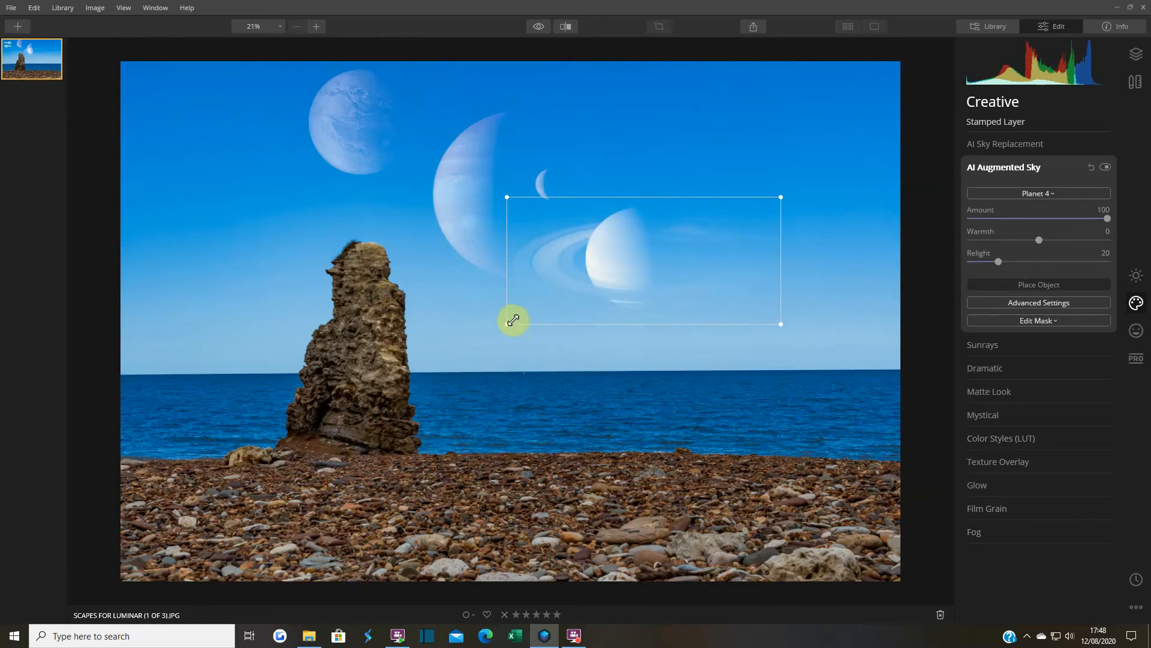
drag(505, 326, 475, 340)
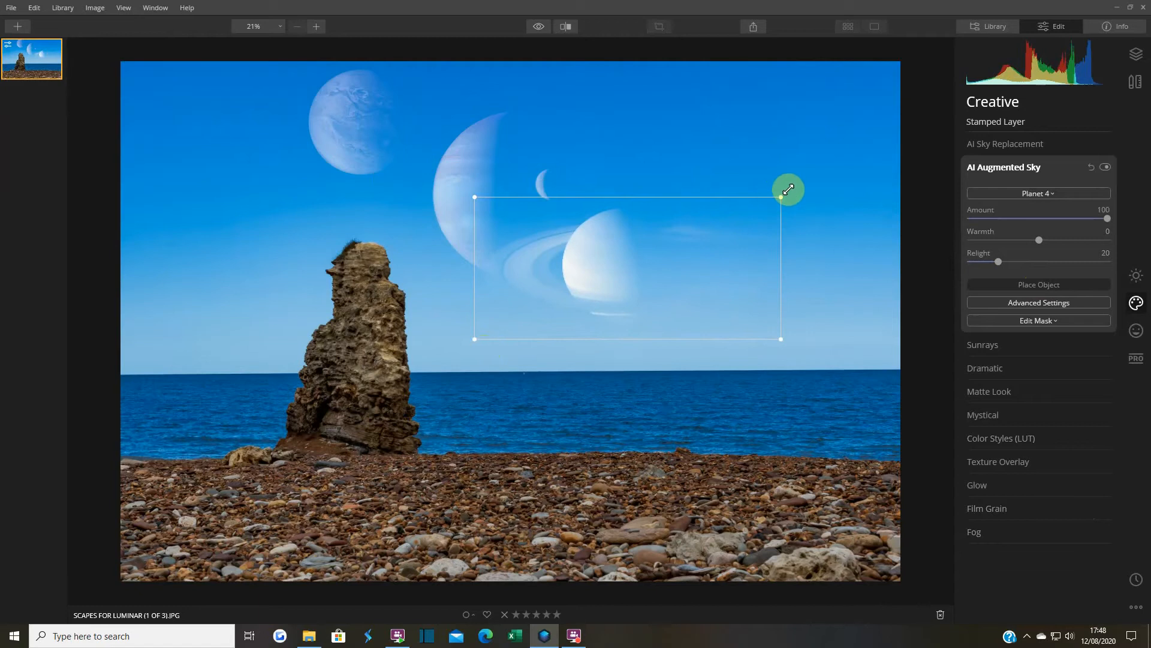
drag(788, 189, 811, 164)
drag(643, 287, 680, 282)
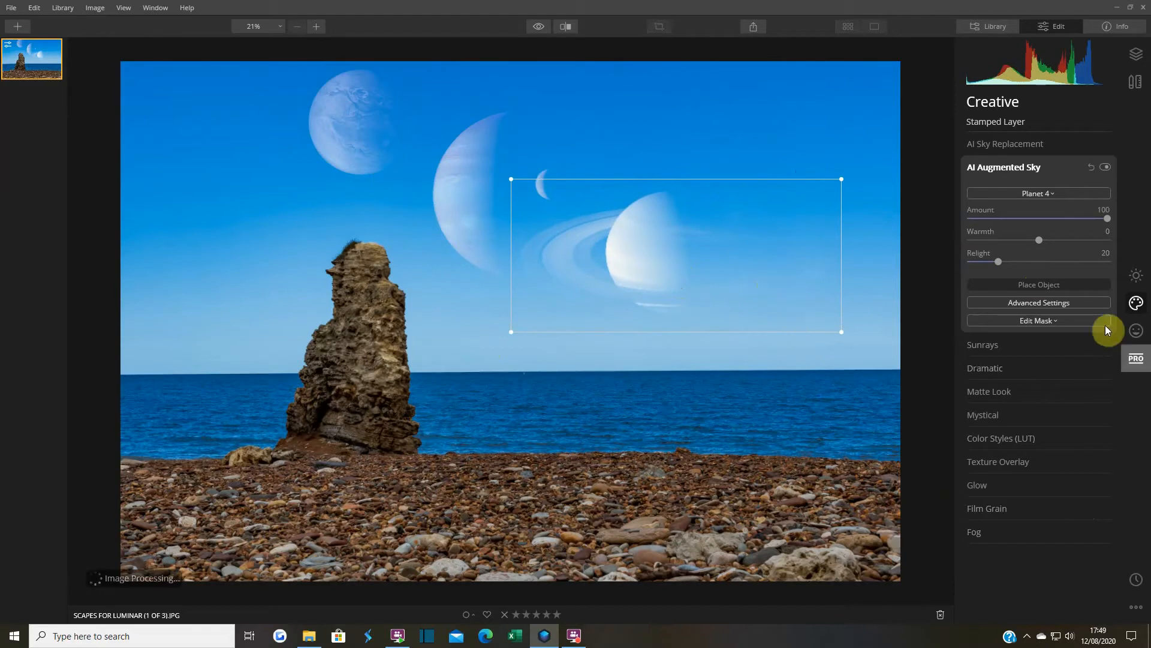
click(1039, 285)
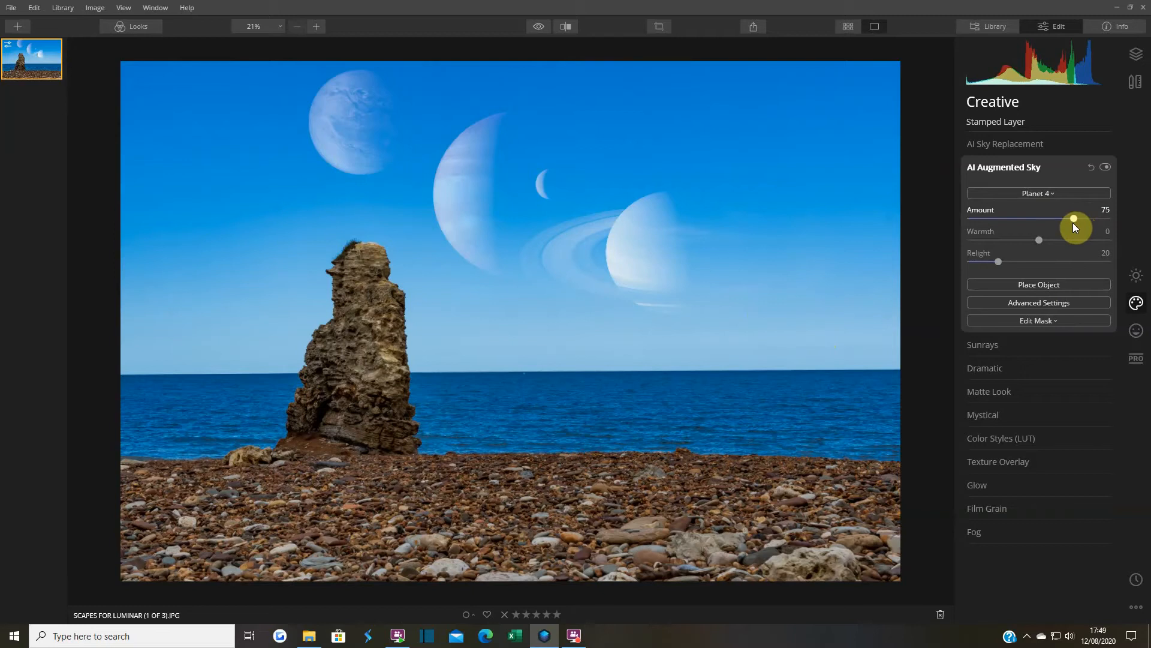
drag(1072, 222, 1070, 222)
click(1024, 168)
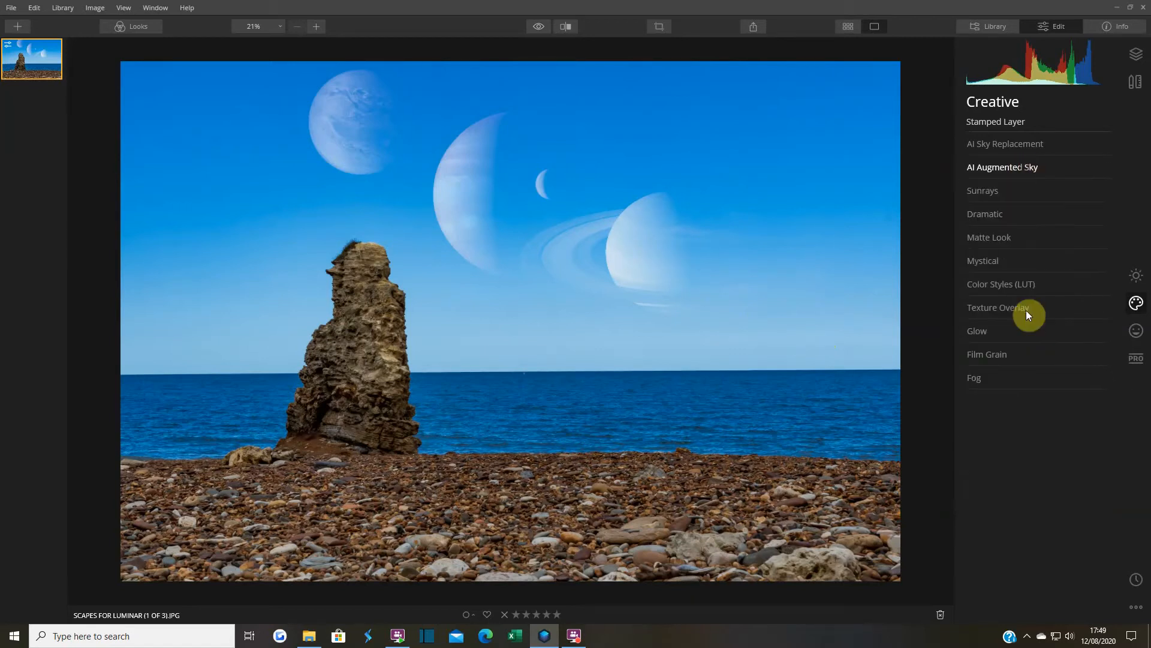
Step: Merge the Planet 4 edit into another stamped layer, delete the previous stamped layer, and keep the new one visible
click(1134, 56)
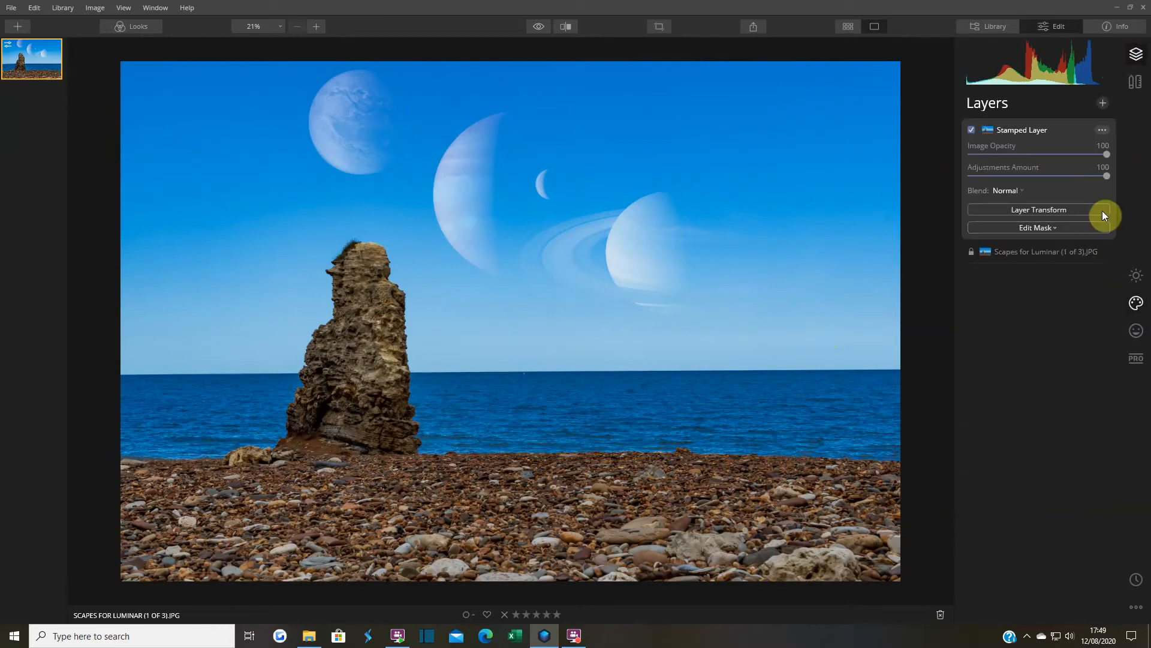
click(1101, 105)
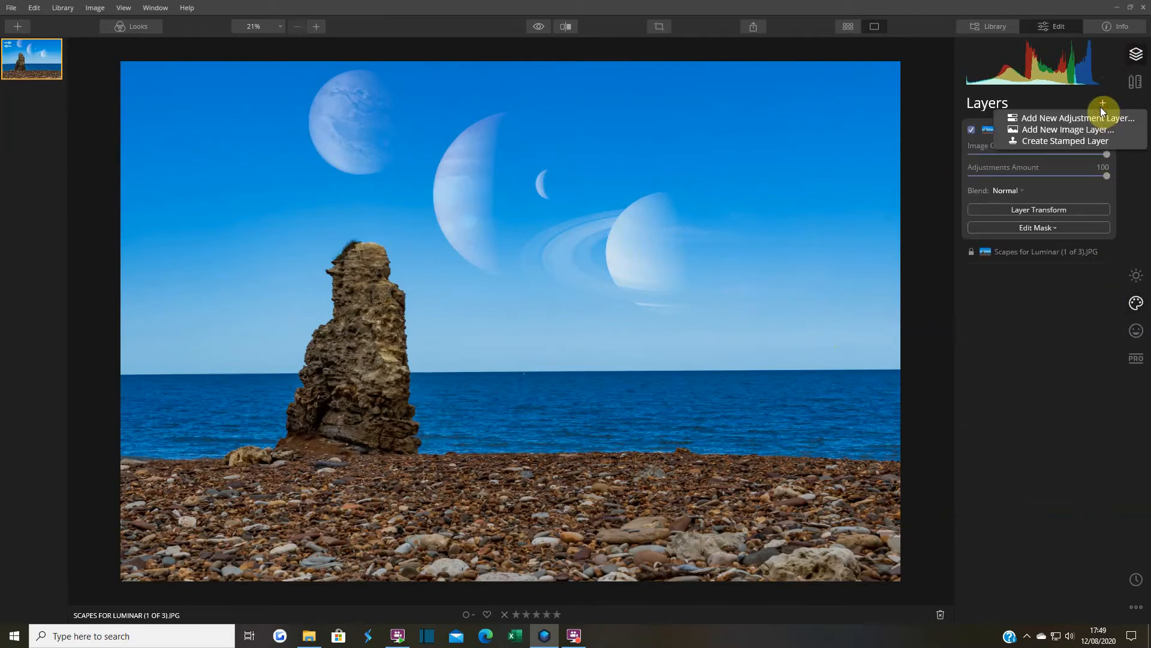
click(1089, 141)
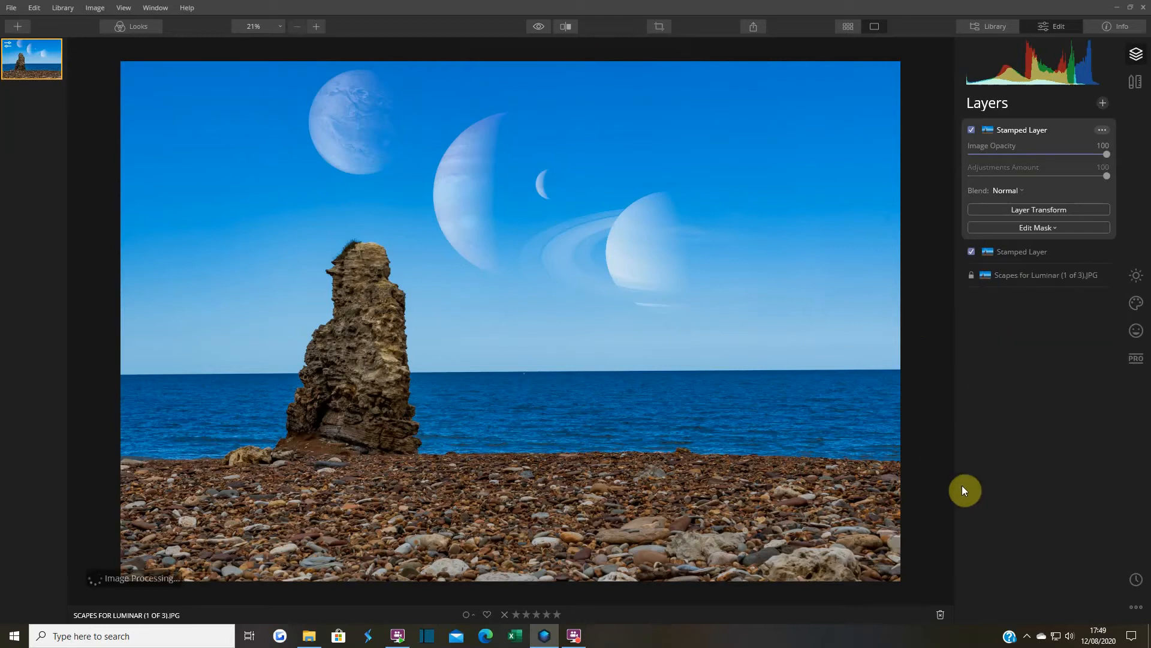
click(1035, 251)
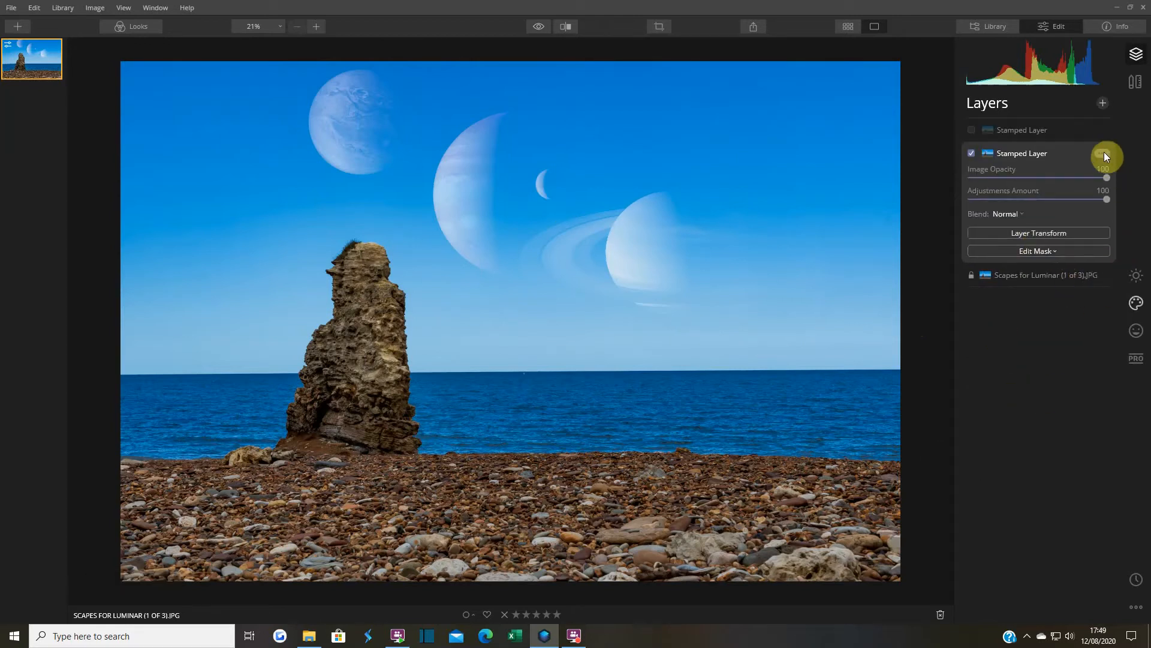
click(1103, 152)
click(1101, 186)
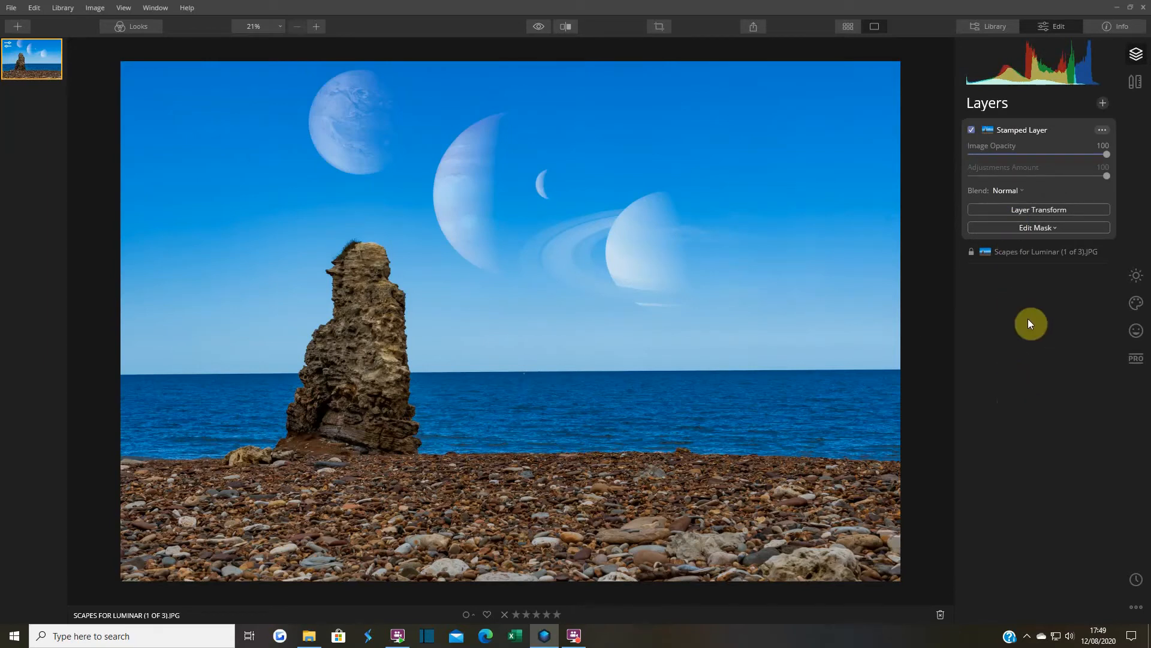
Step: Add Planet 1 to the new stamped layer's sky with AI Augmented Sky
click(1134, 302)
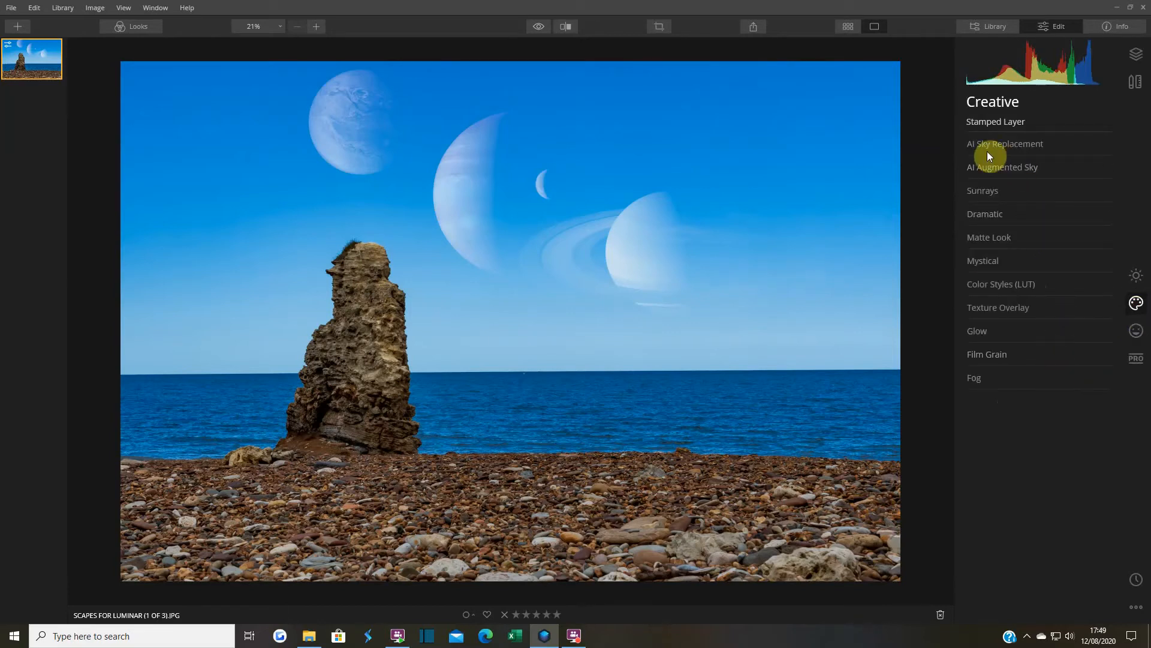
click(1005, 168)
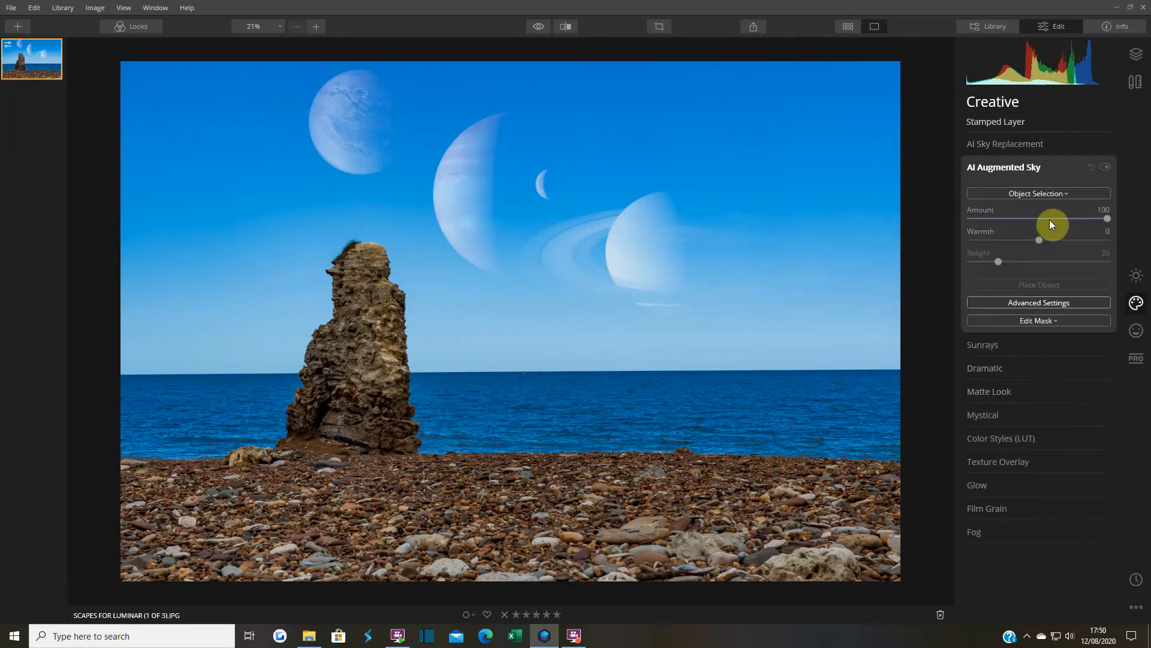
click(1027, 193)
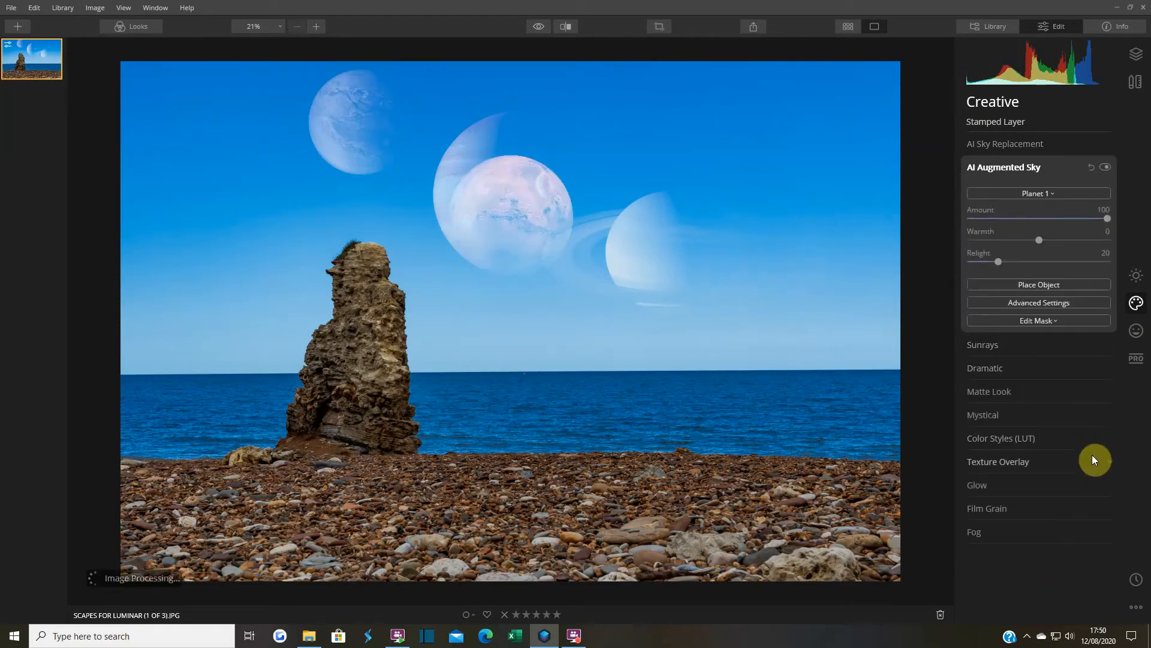
Step: Place Planet 1 just above the horizon to the right of the ringed planet and reduce its Amount to 85
click(1038, 285)
drag(512, 224, 803, 327)
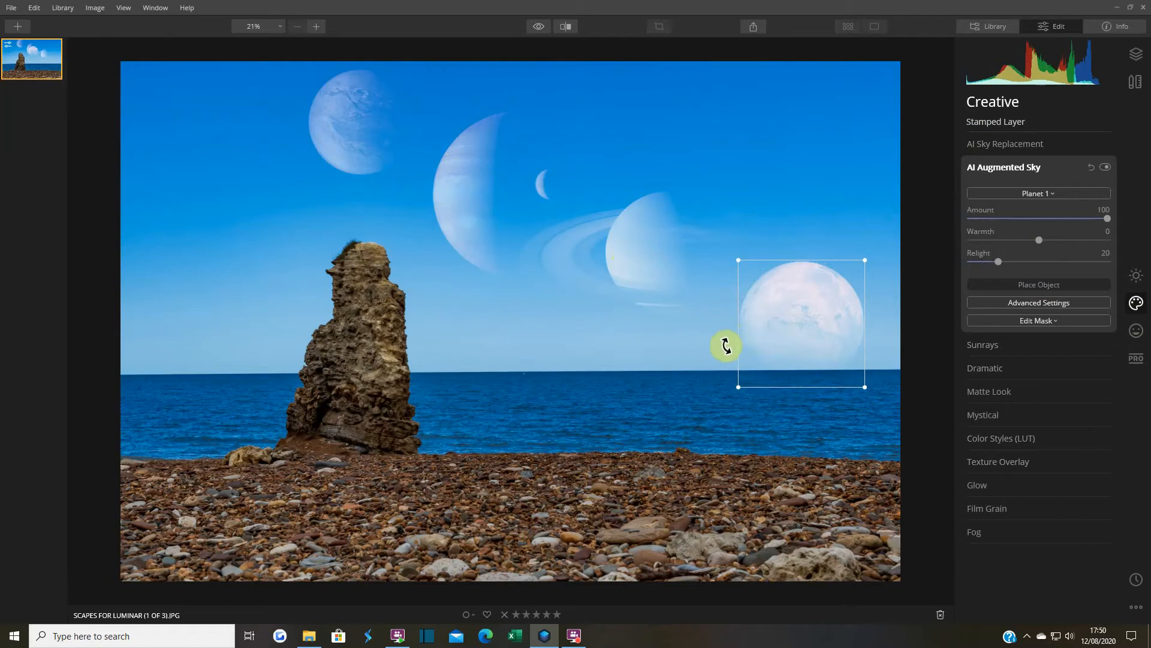
drag(801, 327, 799, 336)
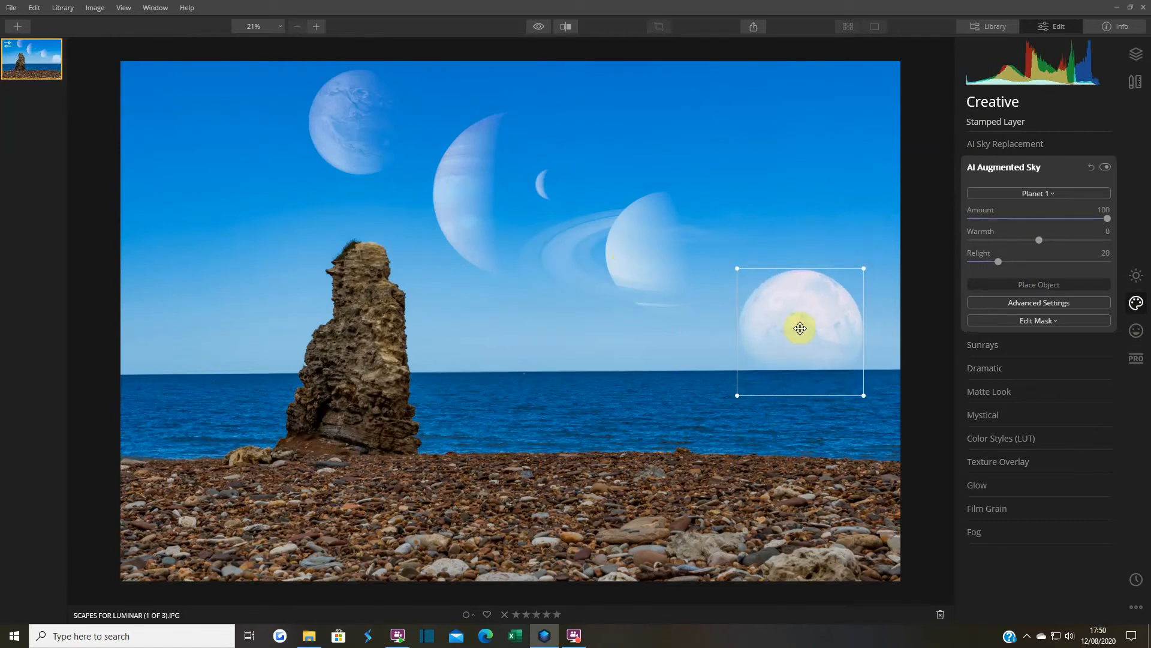
click(1041, 285)
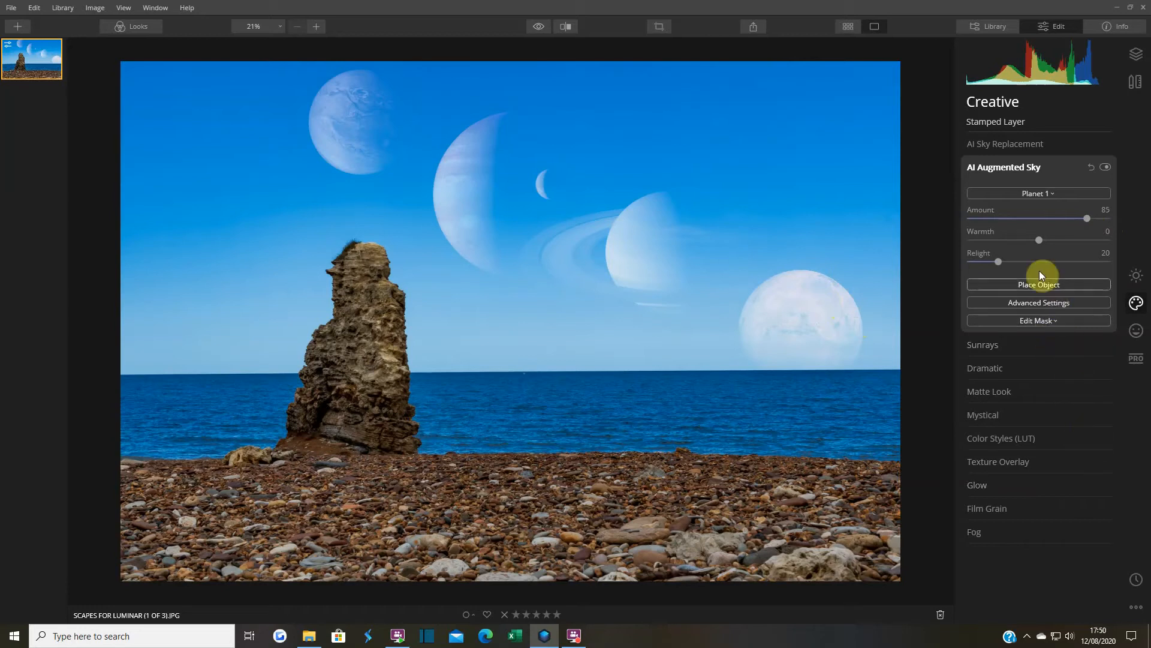
Step: Start a brush mask on the Planet 1 effect in Erase mode with the brush opacity at 100%
click(1035, 321)
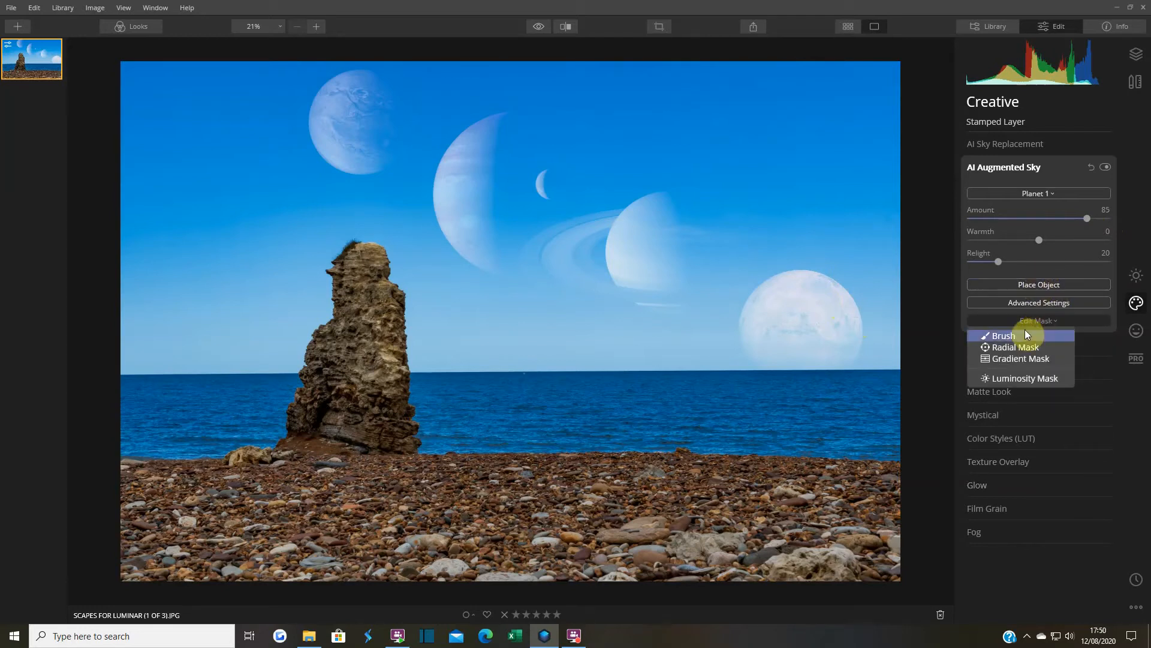
click(1010, 337)
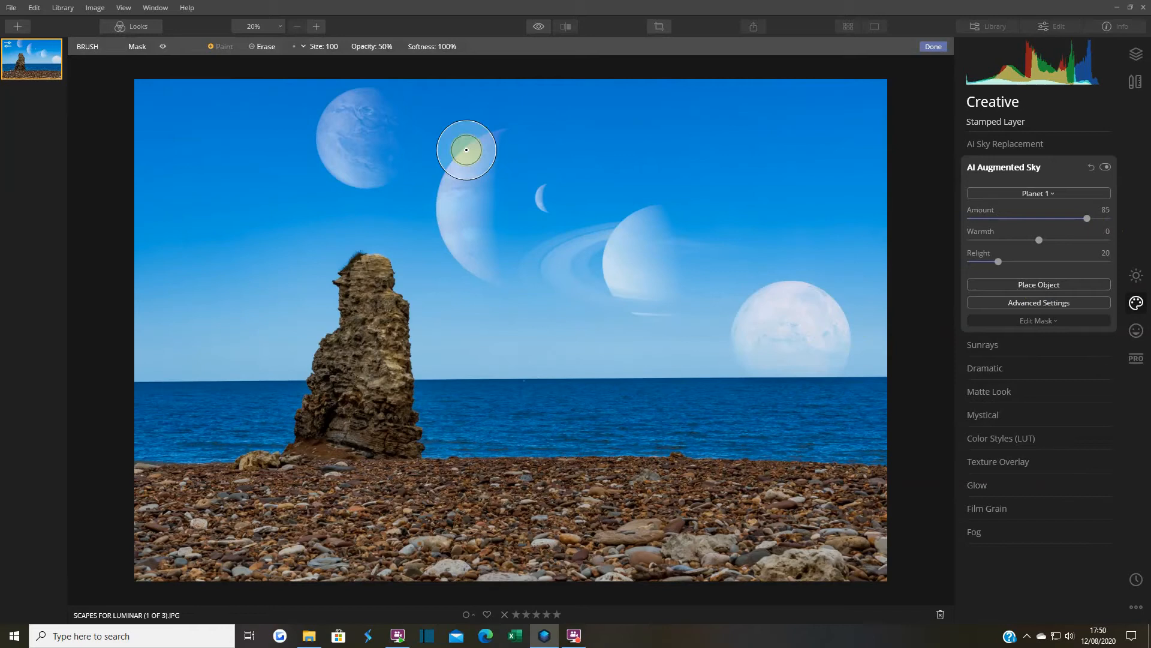
click(264, 48)
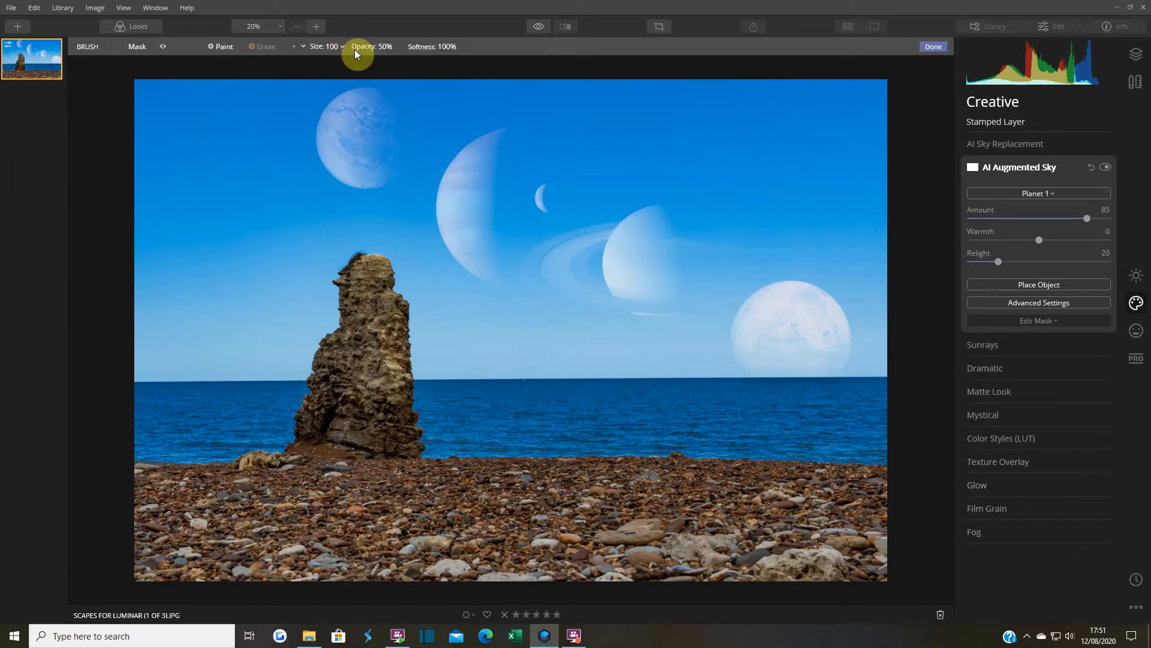
click(397, 47)
drag(396, 78, 446, 84)
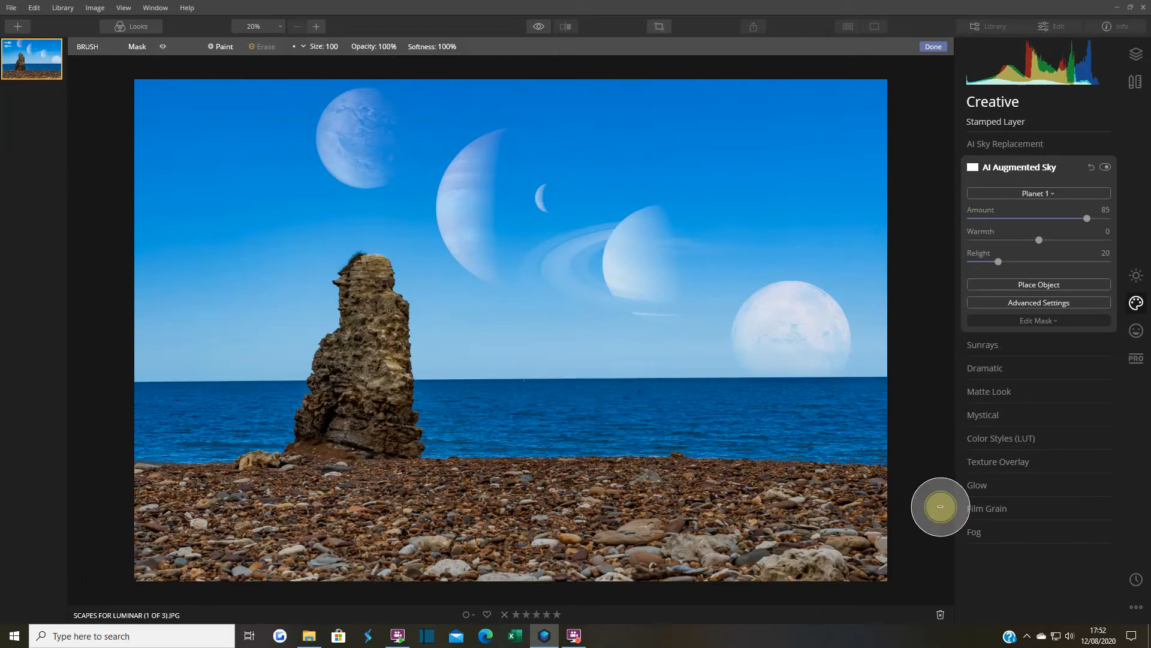
Step: Erase the right-hand part of Planet 1 and its lower edge along the horizon, and finish the mask
mouse_move(847, 231)
mouse_down()
mouse_move(839, 386)
mouse_move(838, 292)
mouse_move(848, 351)
mouse_move(838, 417)
mouse_move(817, 431)
mouse_up()
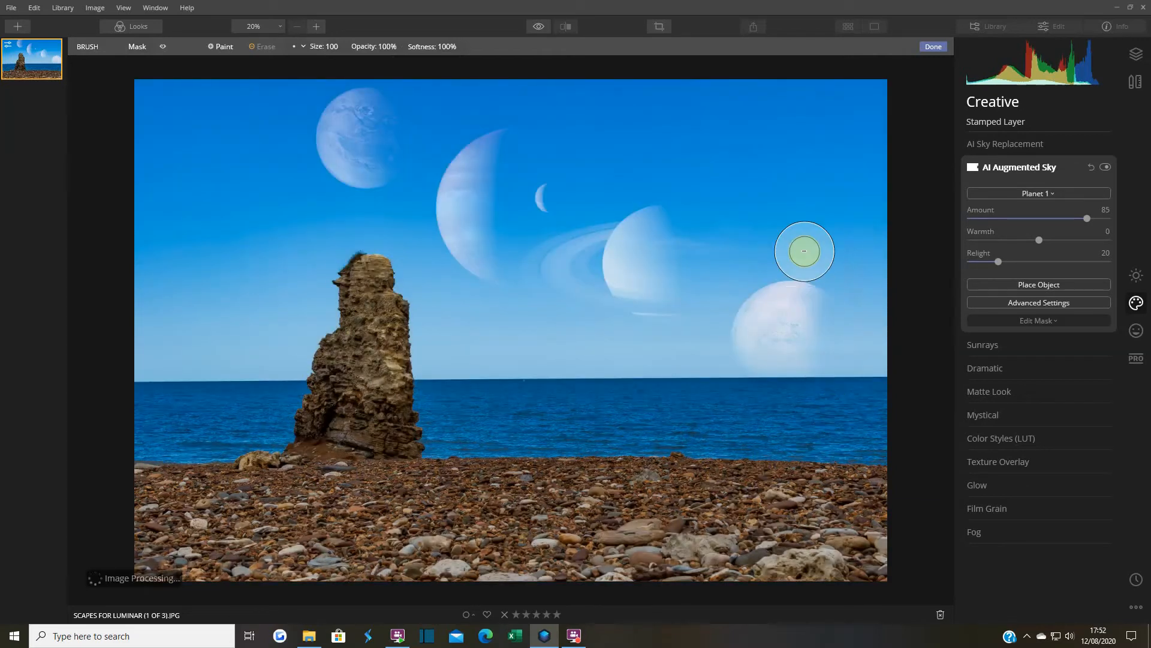
mouse_move(818, 258)
mouse_down()
mouse_move(839, 407)
mouse_move(835, 237)
mouse_move(846, 388)
mouse_move(829, 418)
mouse_move(840, 257)
mouse_move(833, 413)
mouse_up()
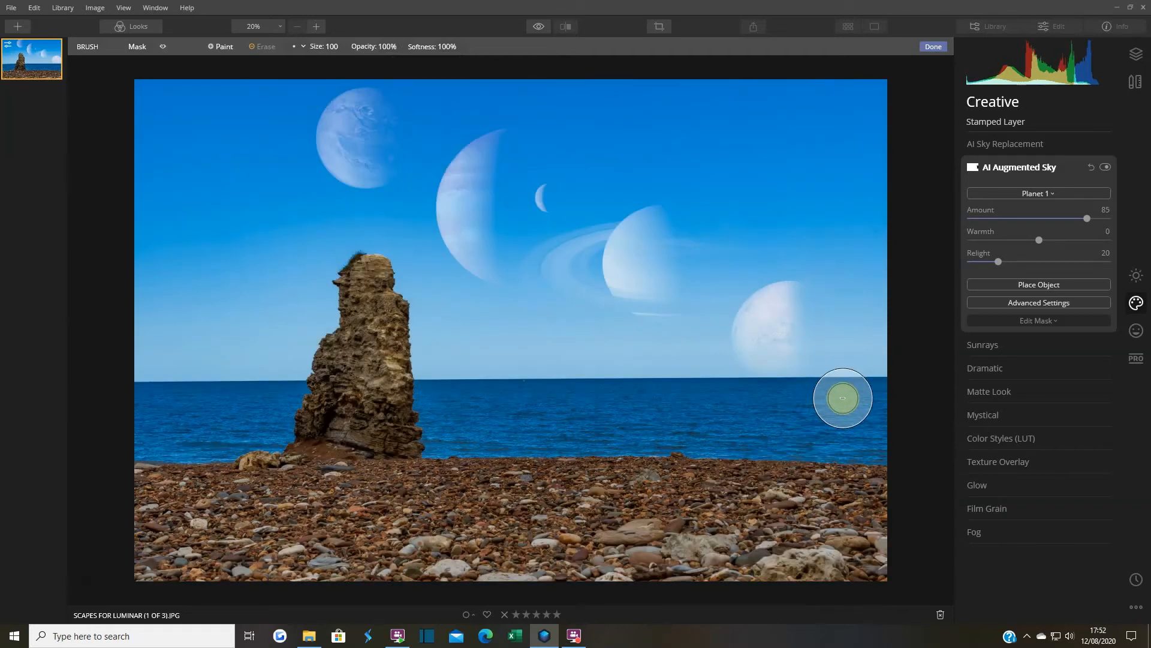
mouse_move(779, 416)
mouse_down()
mouse_move(792, 406)
mouse_move(703, 406)
mouse_move(863, 362)
mouse_move(843, 403)
mouse_up()
drag(689, 441, 681, 420)
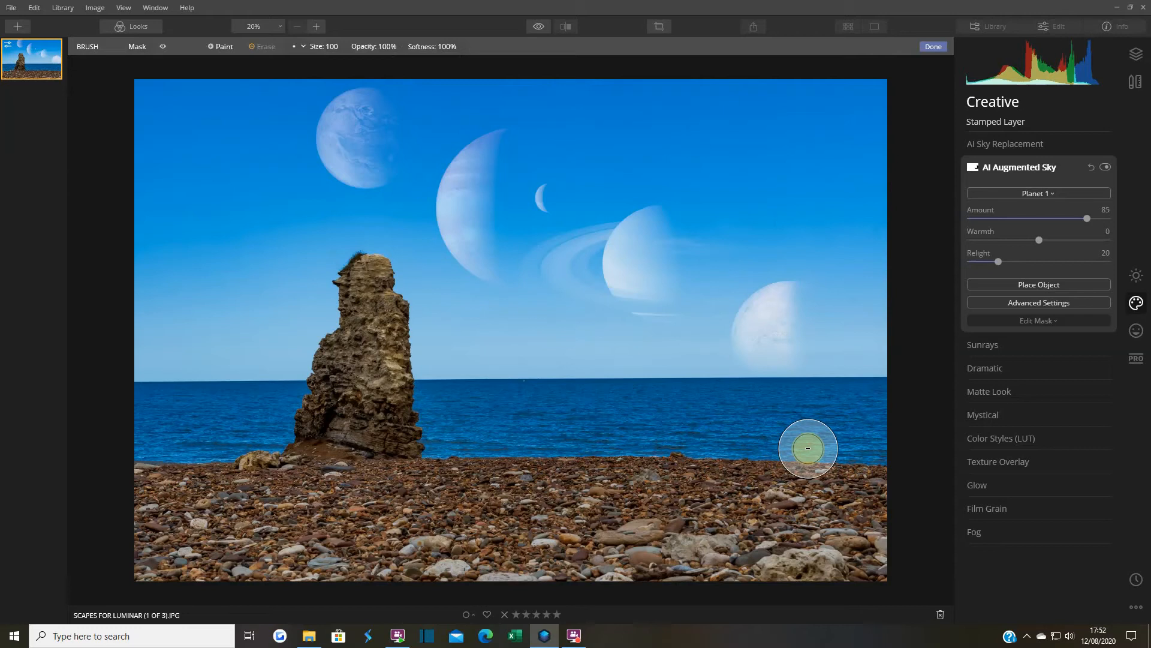
click(1037, 327)
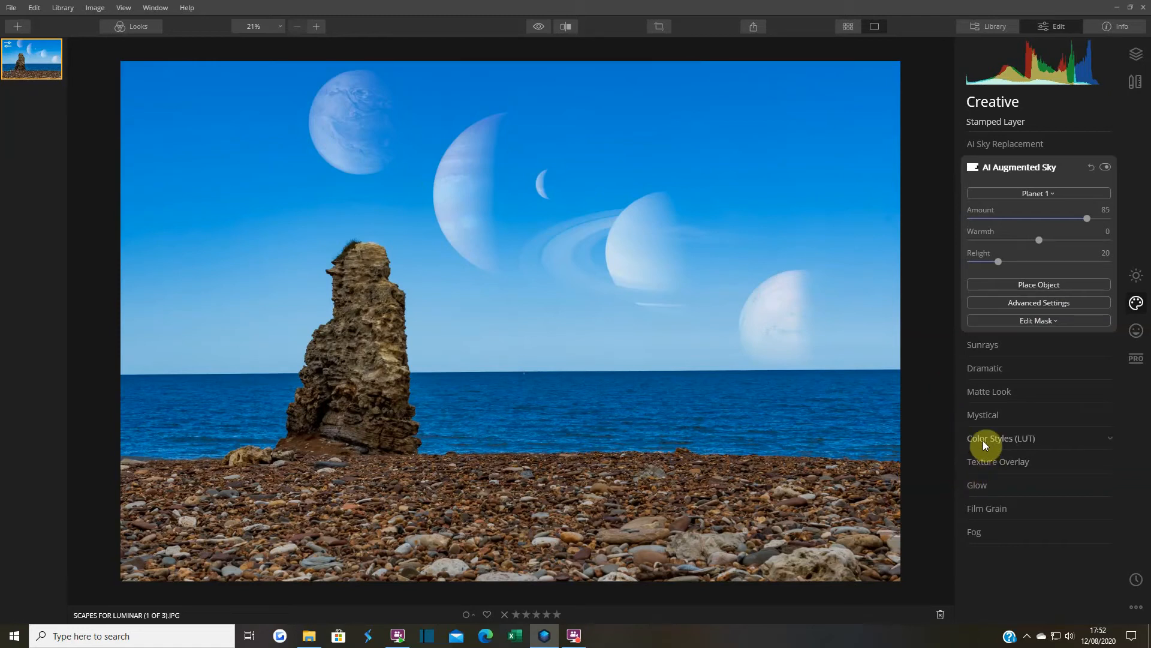
Step: View the finished example image The Planets.jpg in Photos, and return to Luminar
click(312, 637)
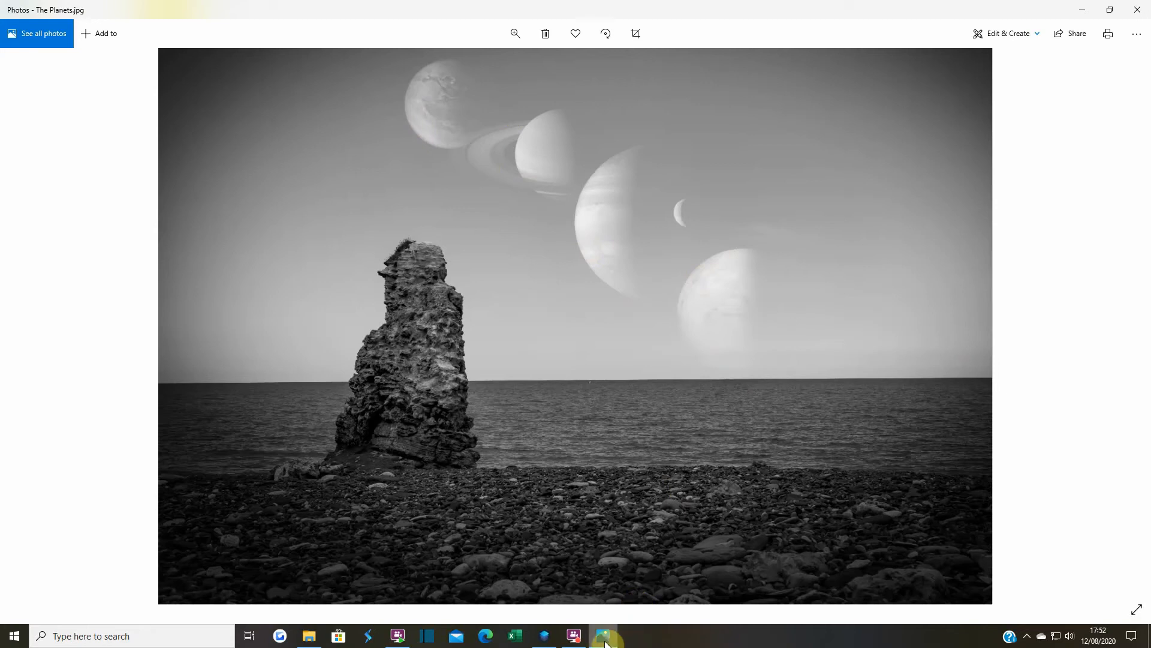
mouse_move(606, 642)
click(544, 636)
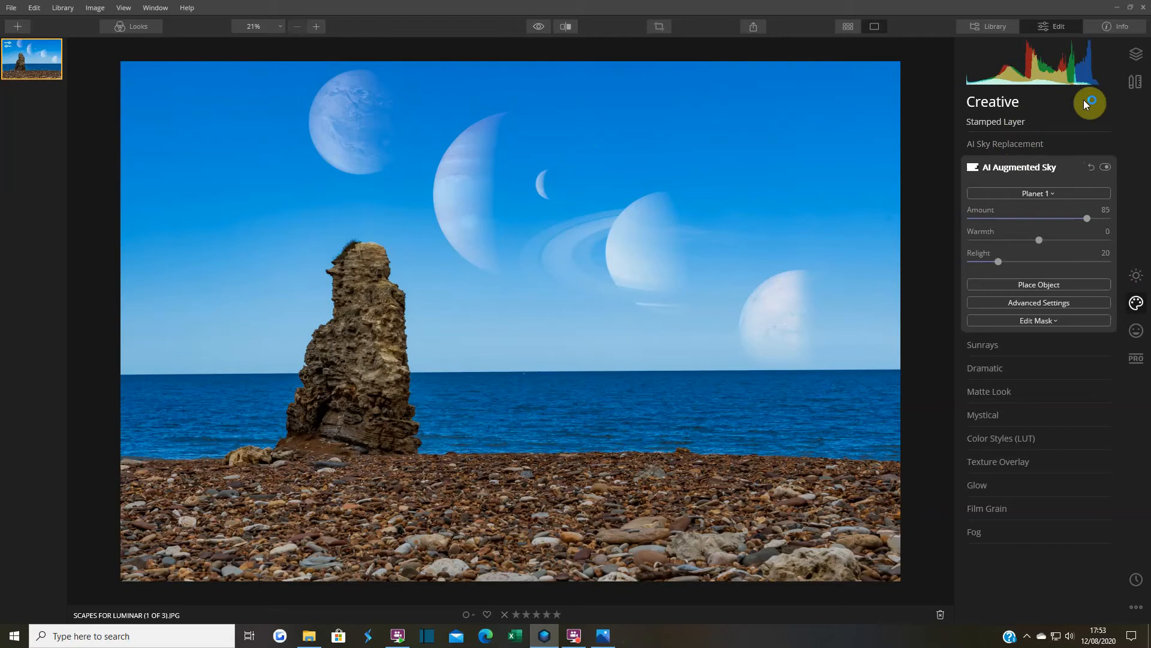
Step: Merge the Planet 1 edit into another stamped layer, delete the previous stamped layer, and keep the new one visible
click(1137, 55)
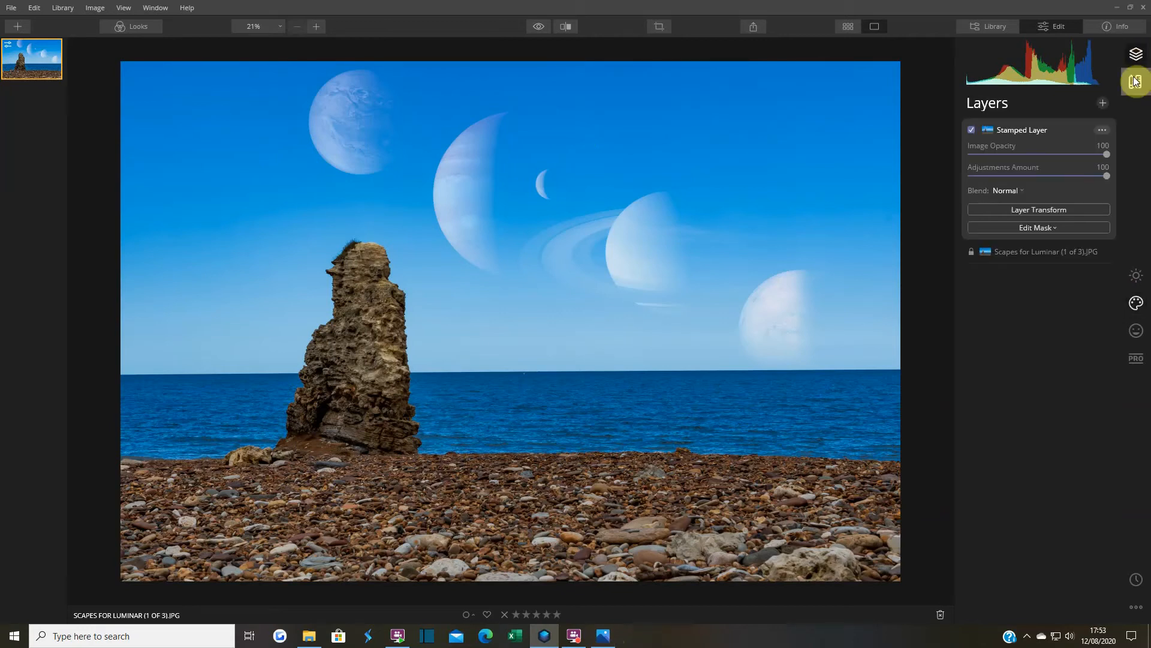
click(1103, 103)
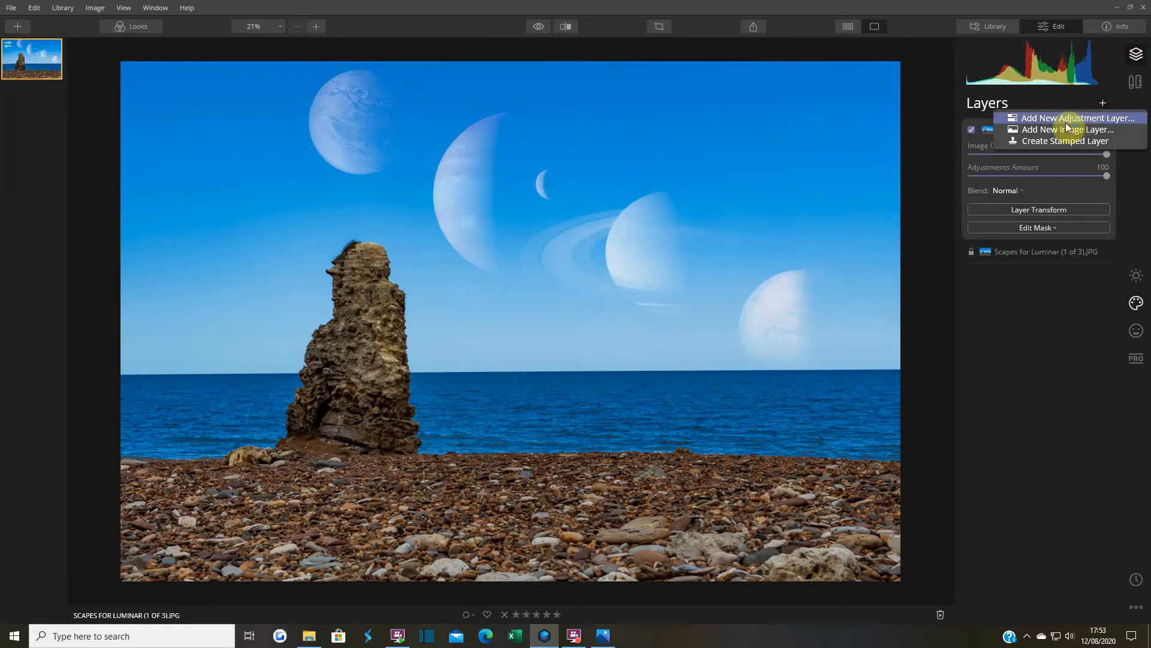
click(1066, 142)
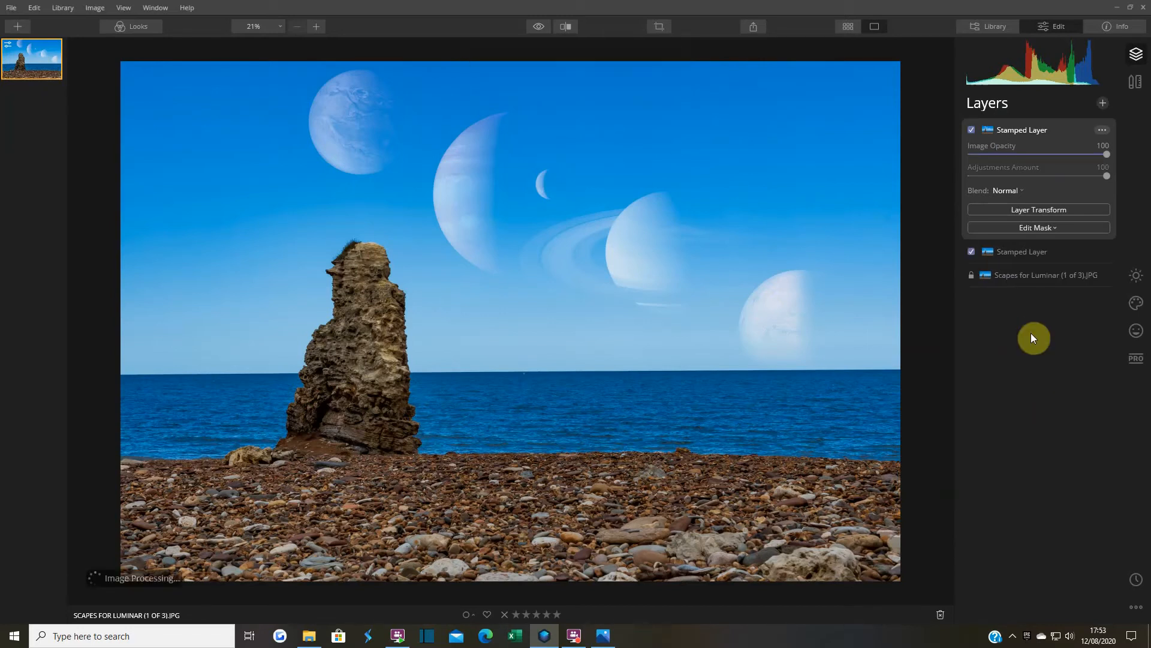
click(1019, 254)
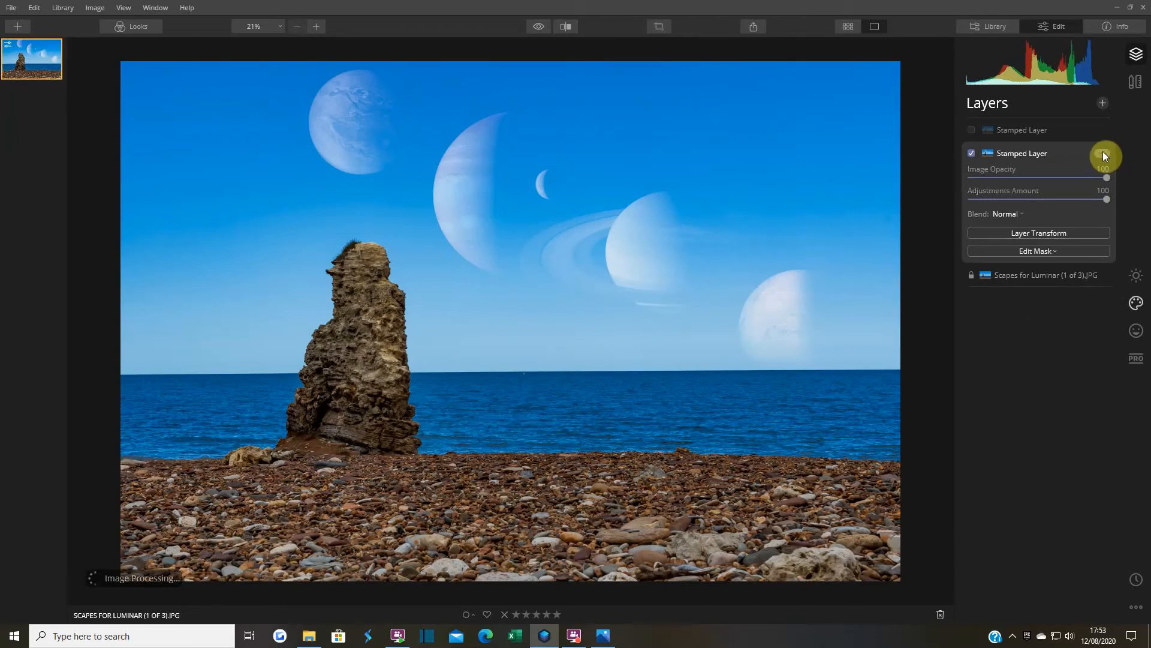
click(1103, 154)
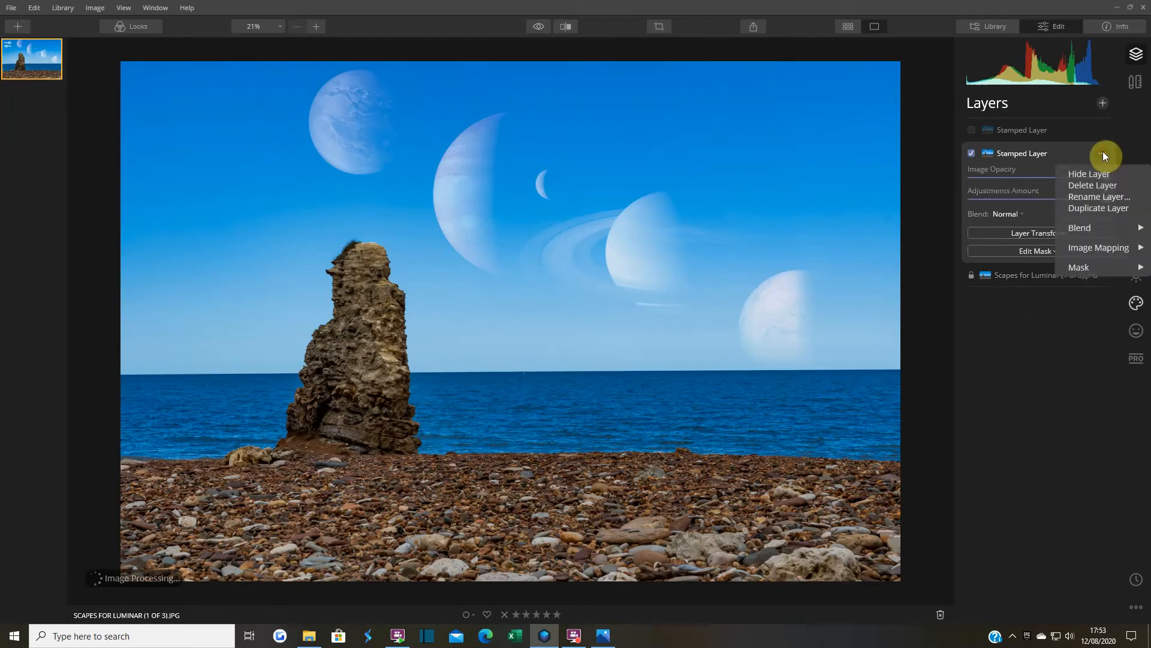
click(1093, 186)
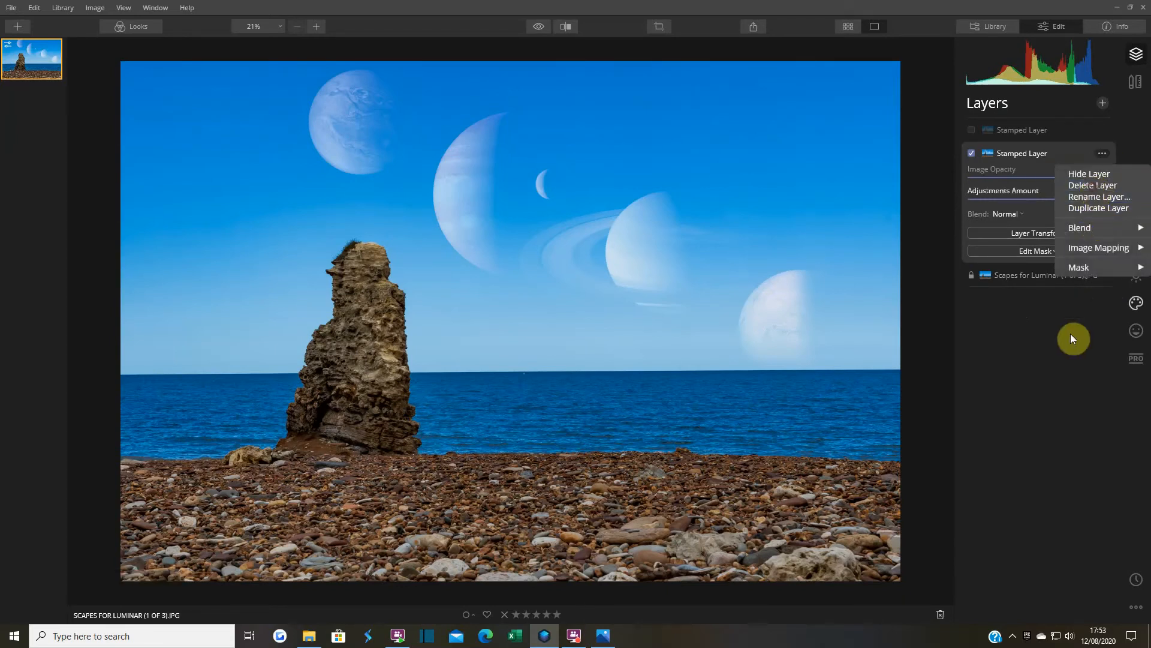
click(974, 130)
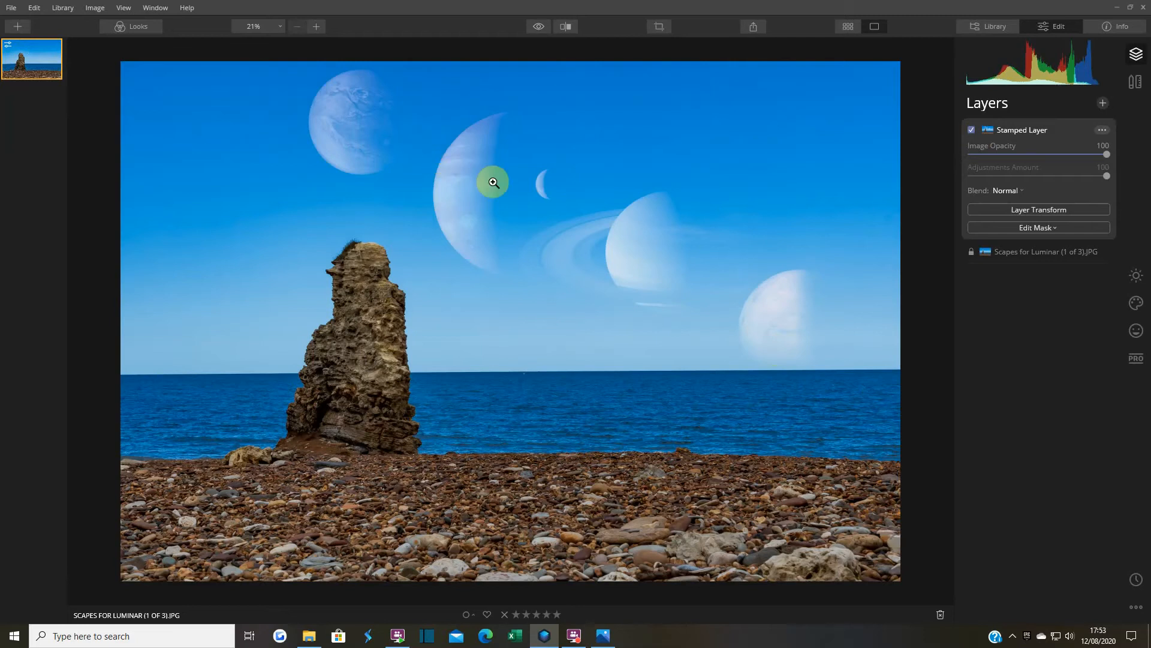
Step: Try Space Shuttle 1 as the AI Augmented Sky object on the new stamped layer
click(1136, 303)
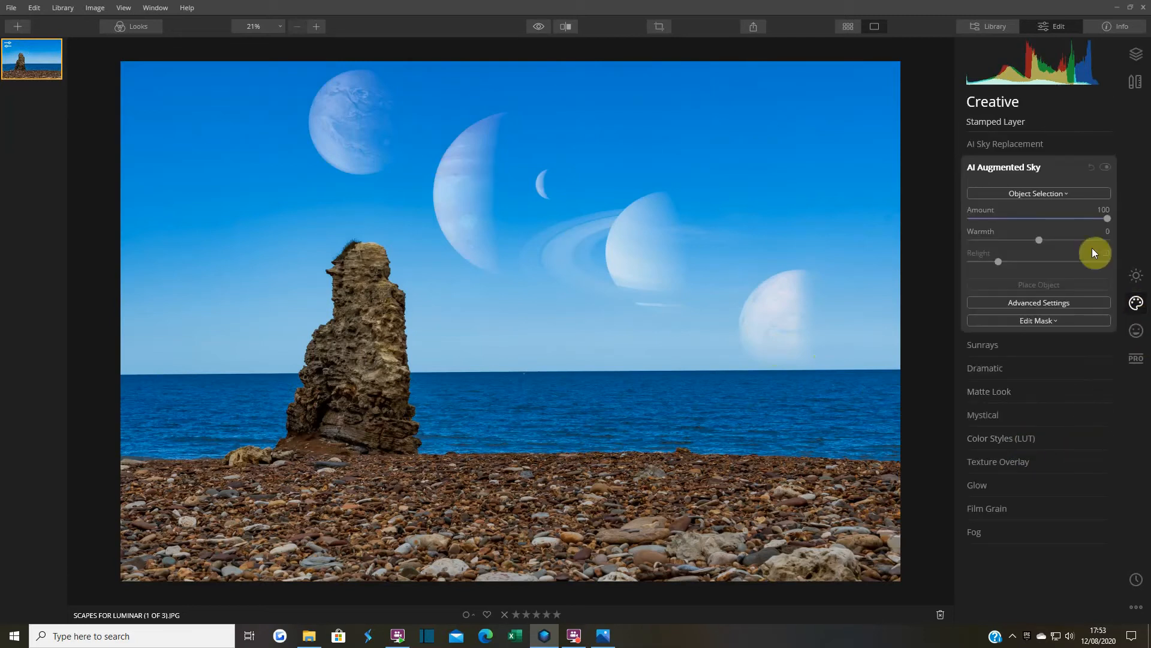
click(1049, 193)
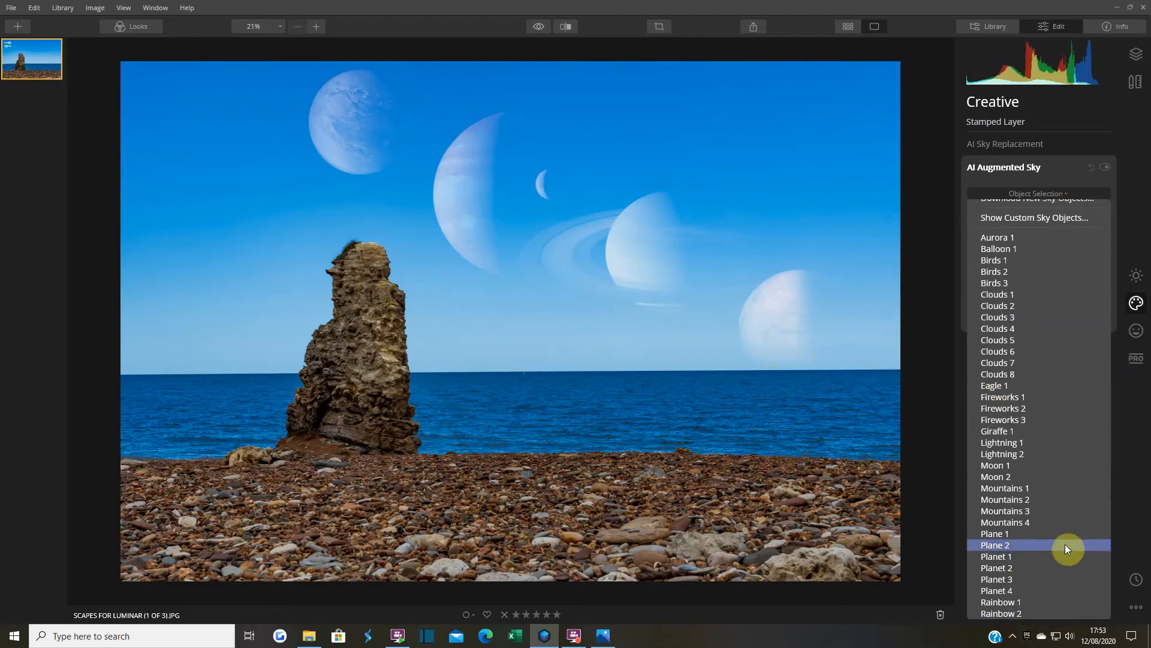
scroll(1048, 596, down, 1)
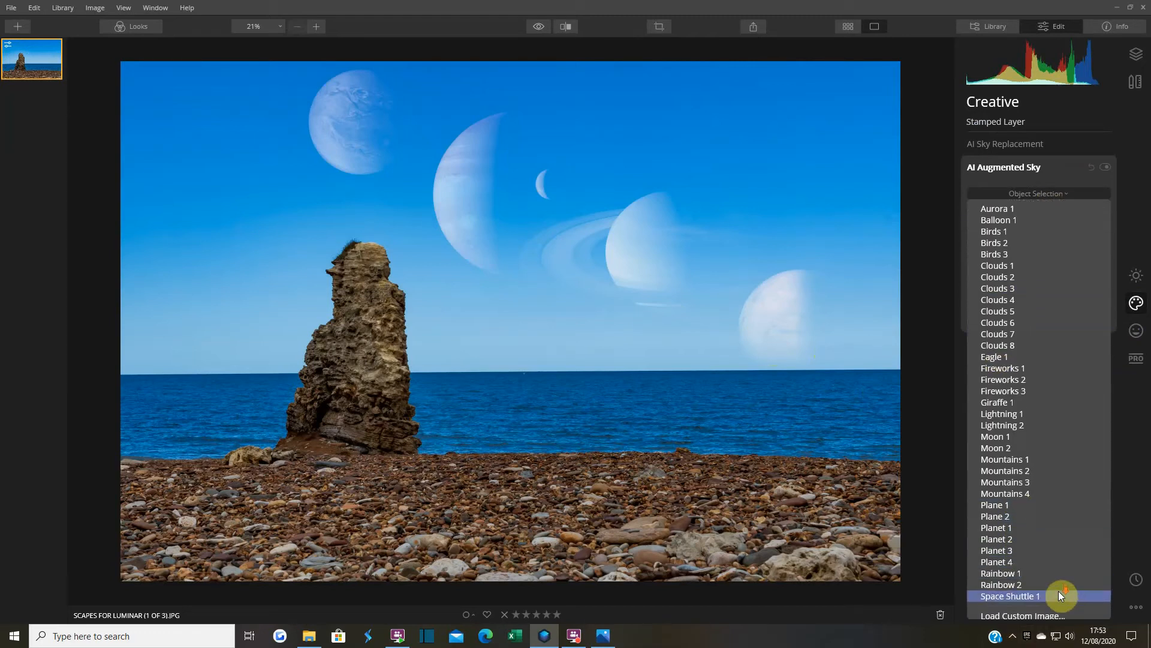
click(1048, 587)
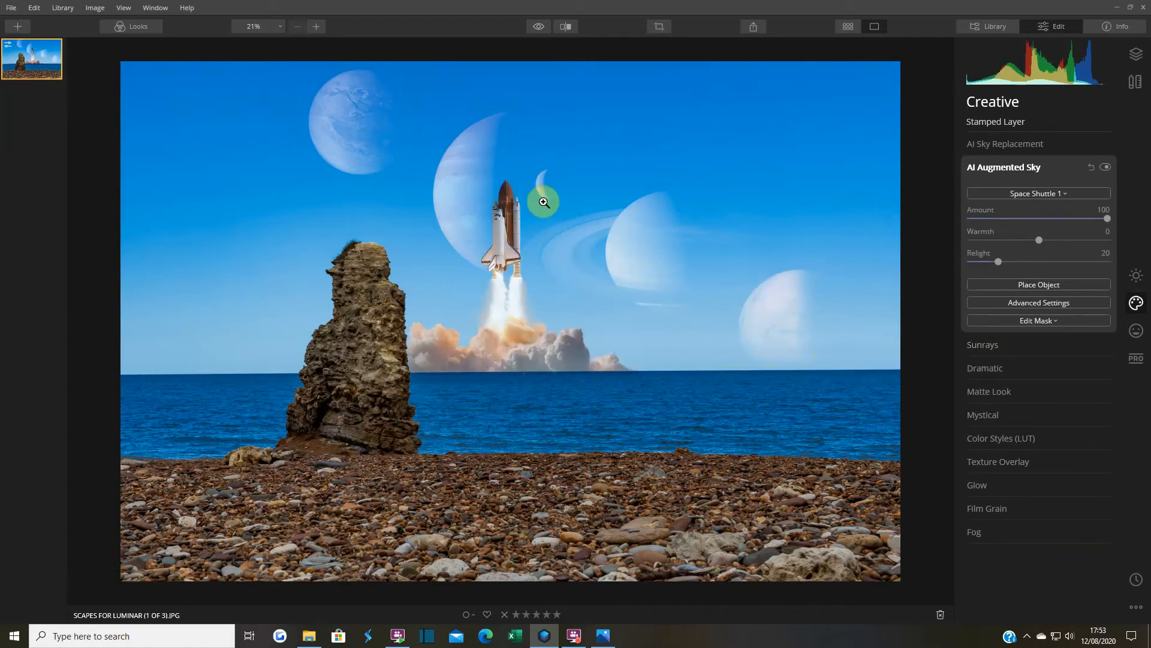
Step: Try Clouds 1 as the sky object, moved to the upper right of the sky and slightly reduced in size
click(1045, 194)
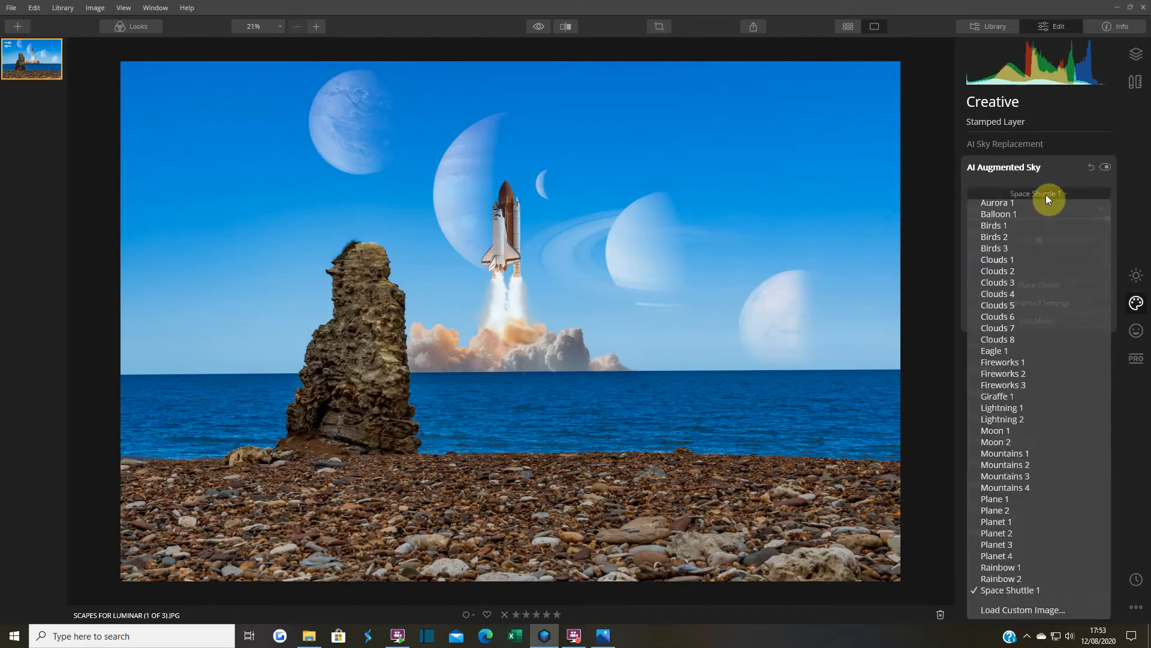
click(1013, 262)
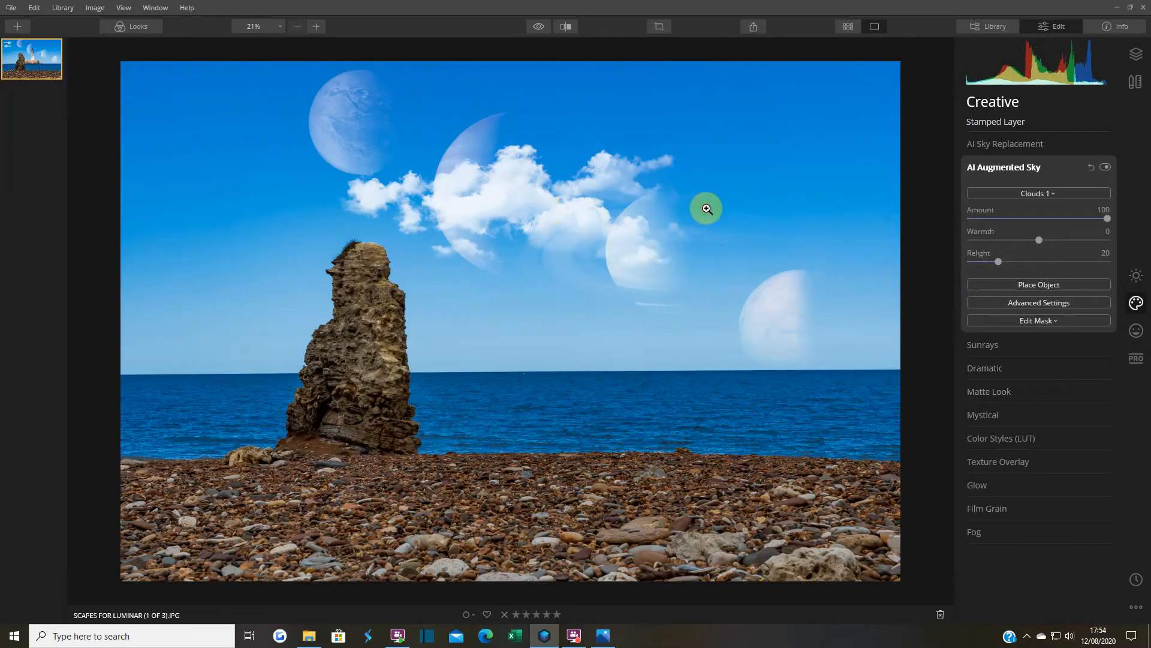
click(1025, 284)
drag(505, 201, 717, 172)
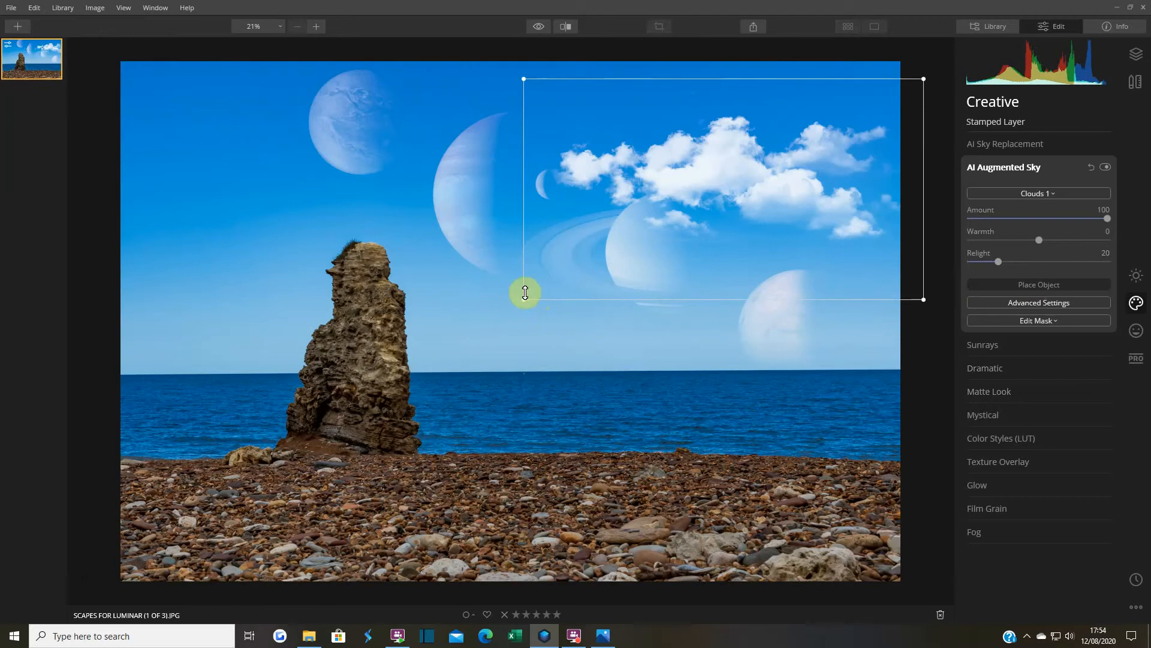
drag(509, 323, 547, 326)
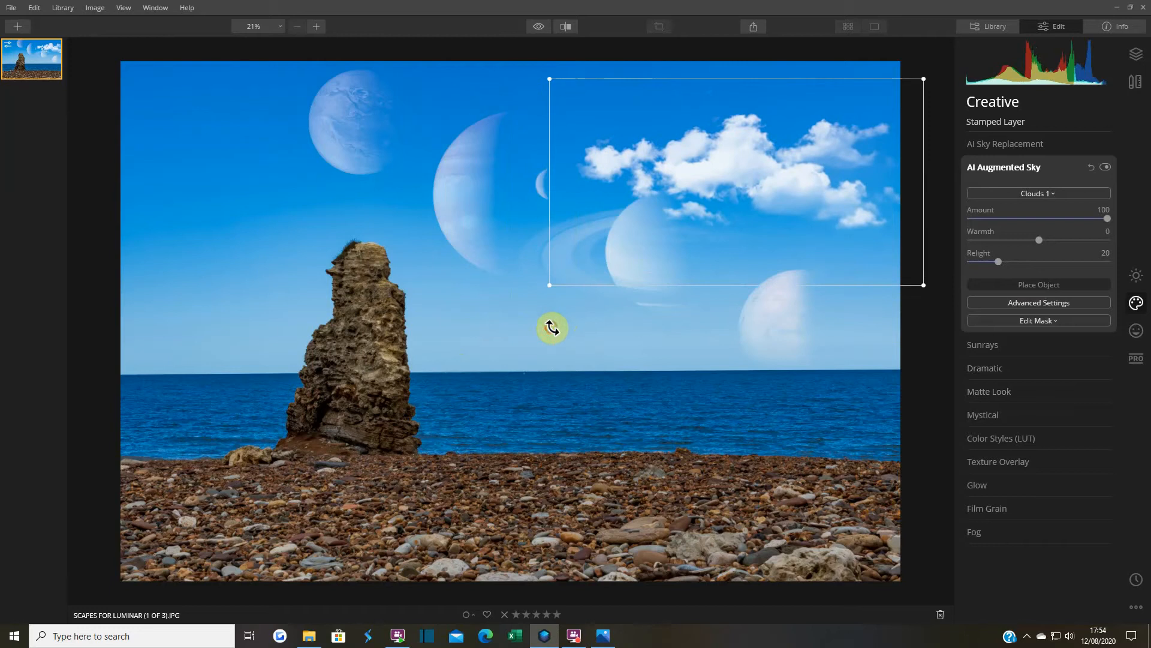
Step: Switch the sky object to Aurora 1, shrink it, and place it low over the horizon behind the rock stack
click(1036, 192)
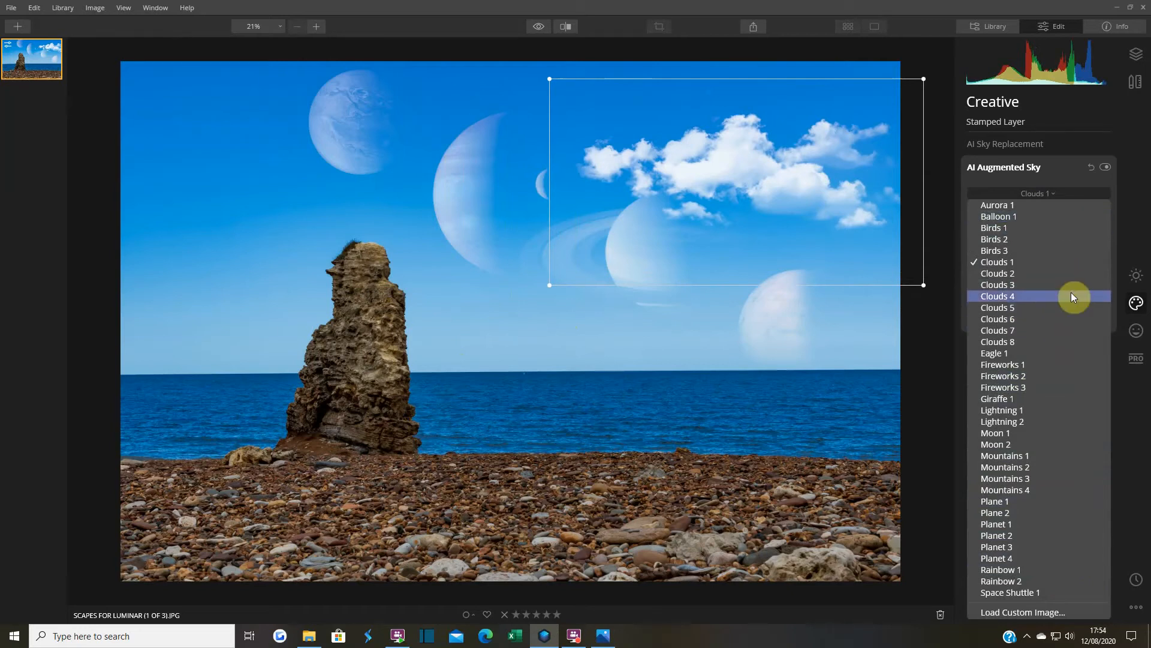
scroll(1063, 309, up, 2)
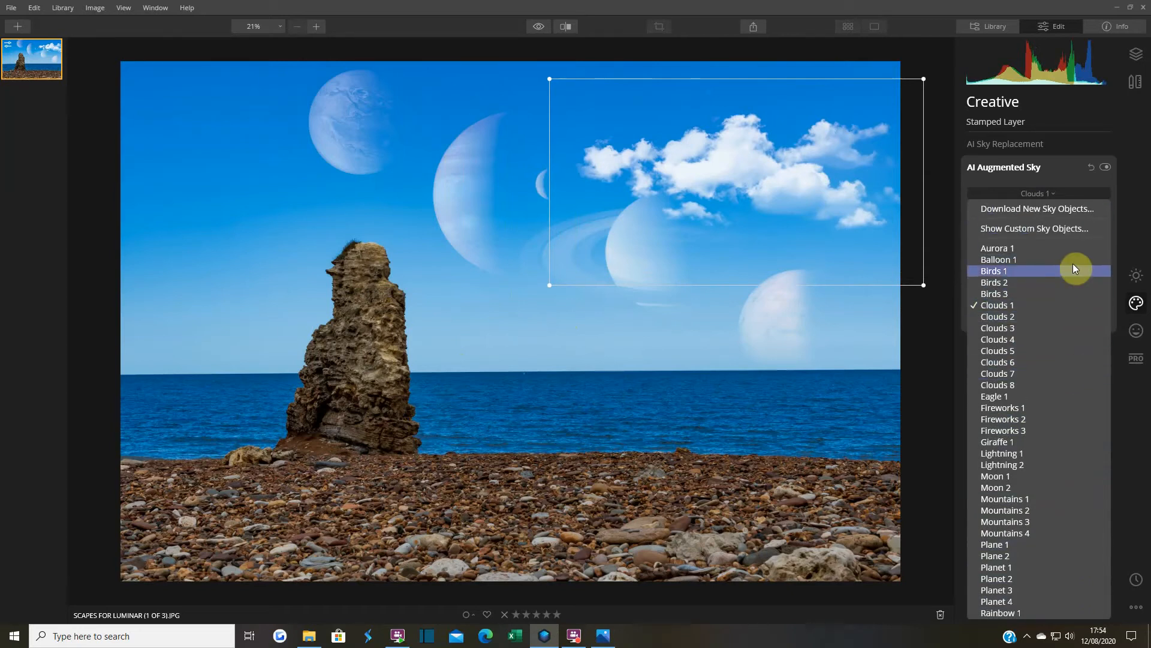
click(1069, 247)
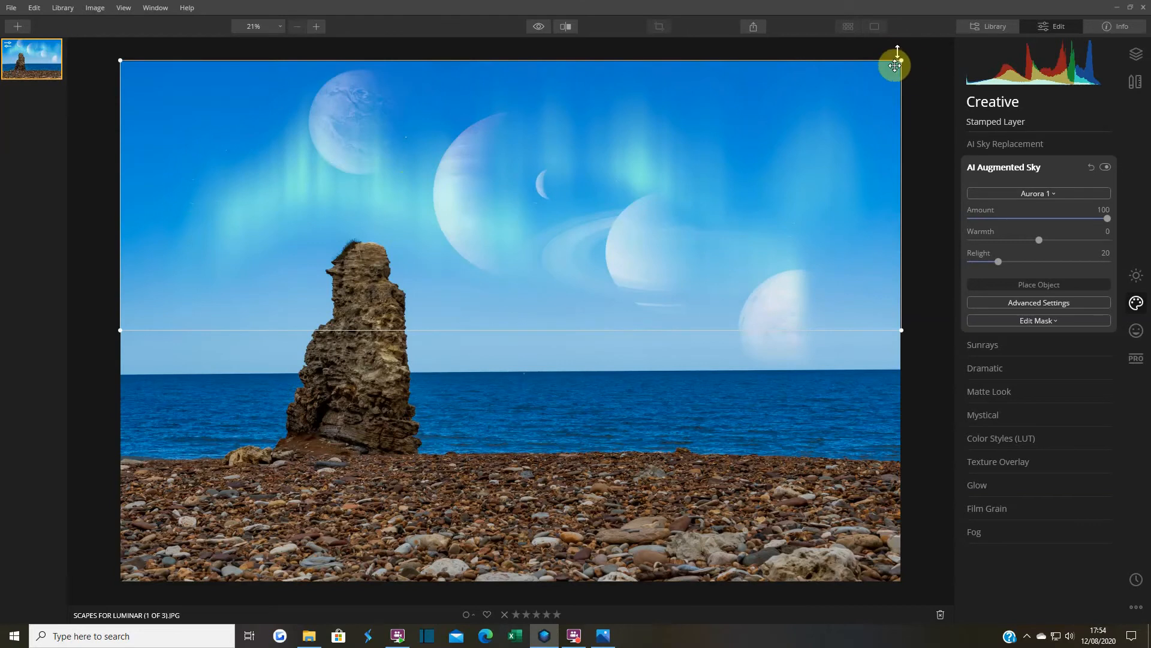
drag(727, 137, 653, 159)
drag(448, 272, 403, 311)
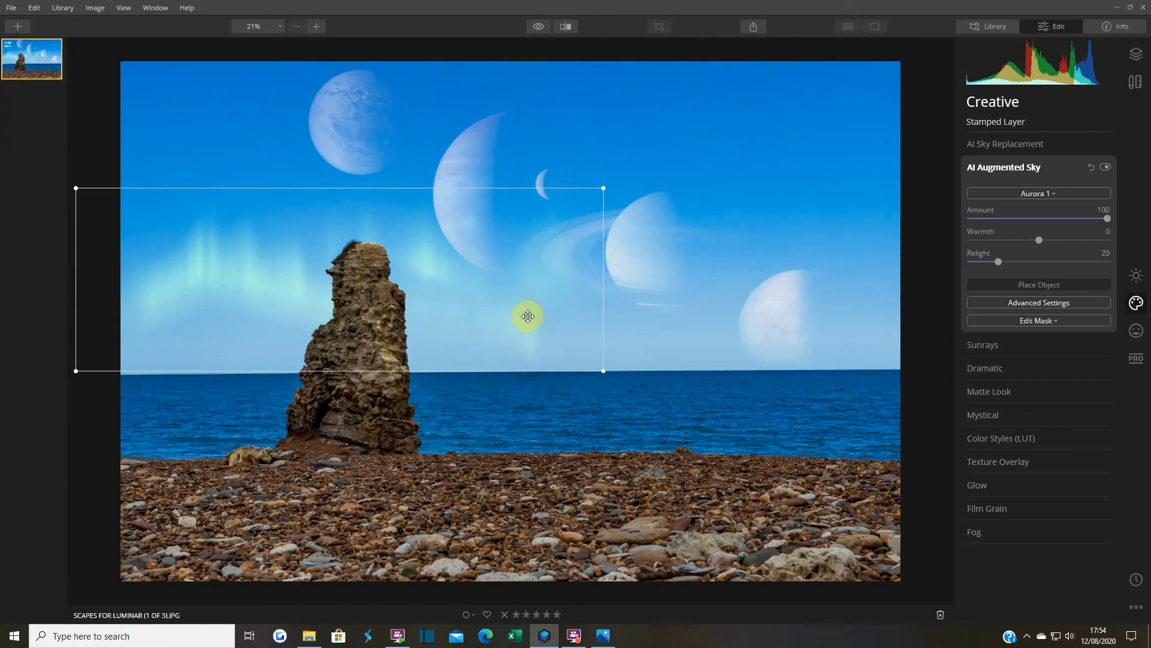
Step: Finish placing the aurora over the horizon and reduce the AI Augmented Sky amount to 85
click(1041, 286)
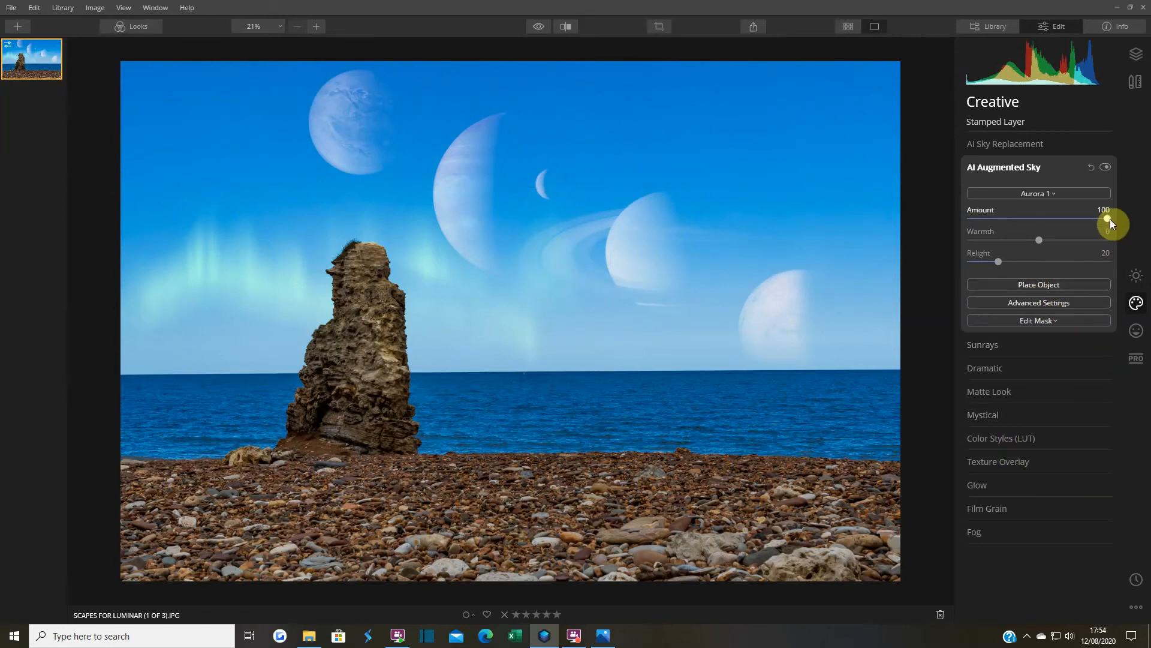
drag(1108, 218, 1080, 219)
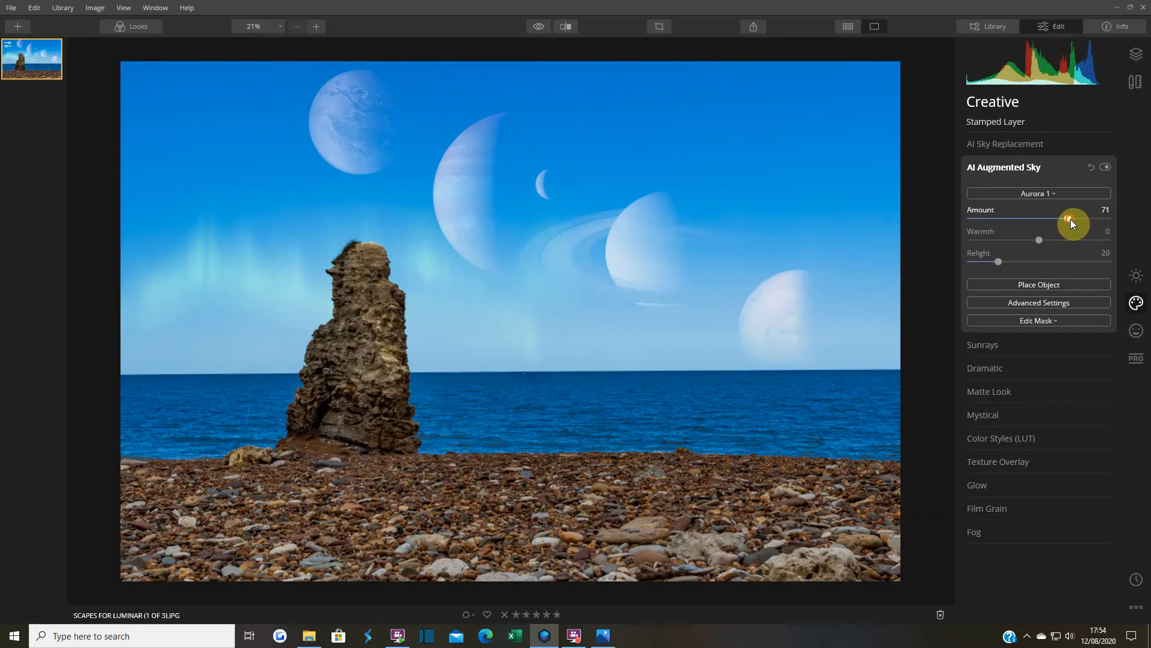
drag(1076, 222, 1086, 222)
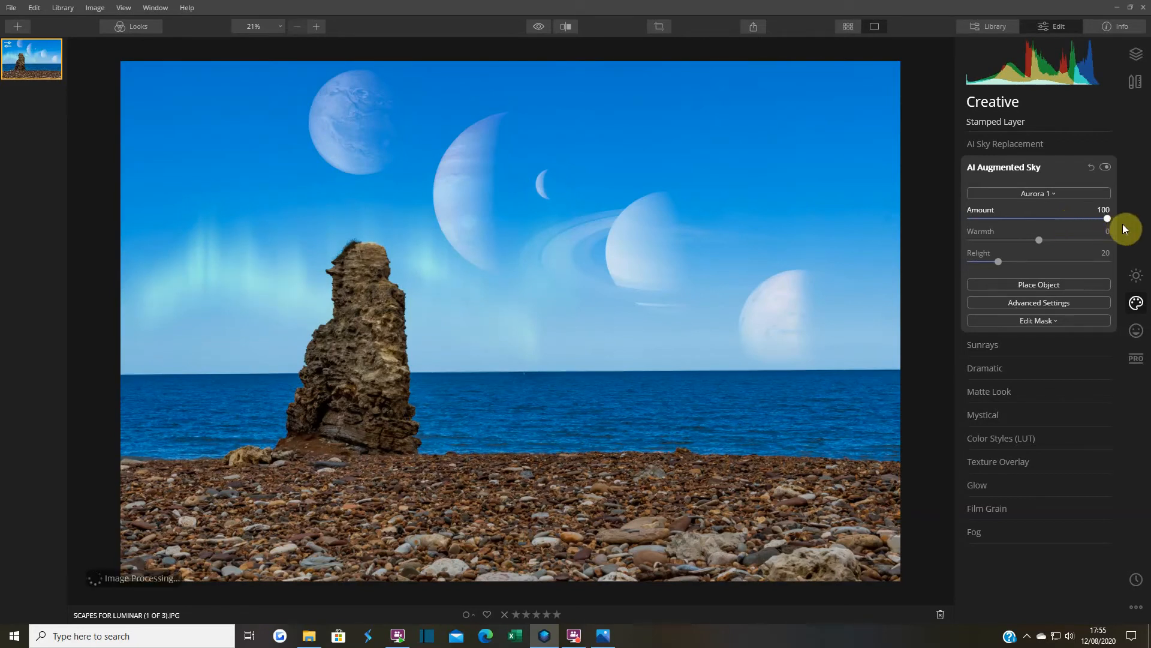
drag(1102, 230, 1098, 231)
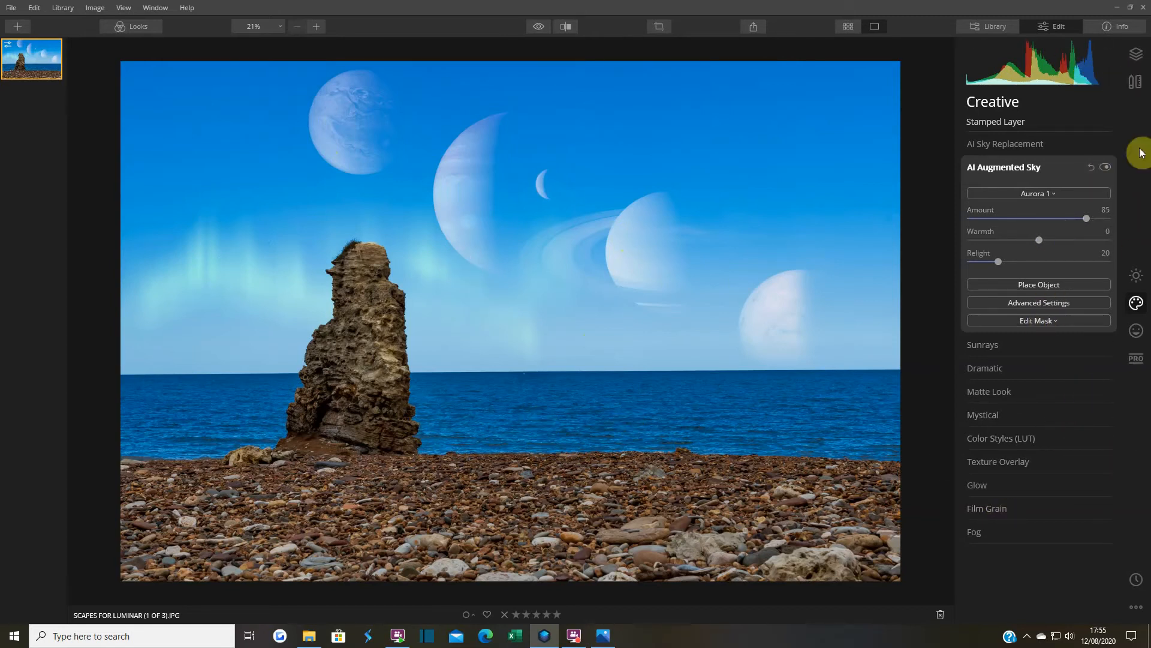
Step: Merge the Aurora 1 edit into a new stamped layer above the existing layers
click(1137, 54)
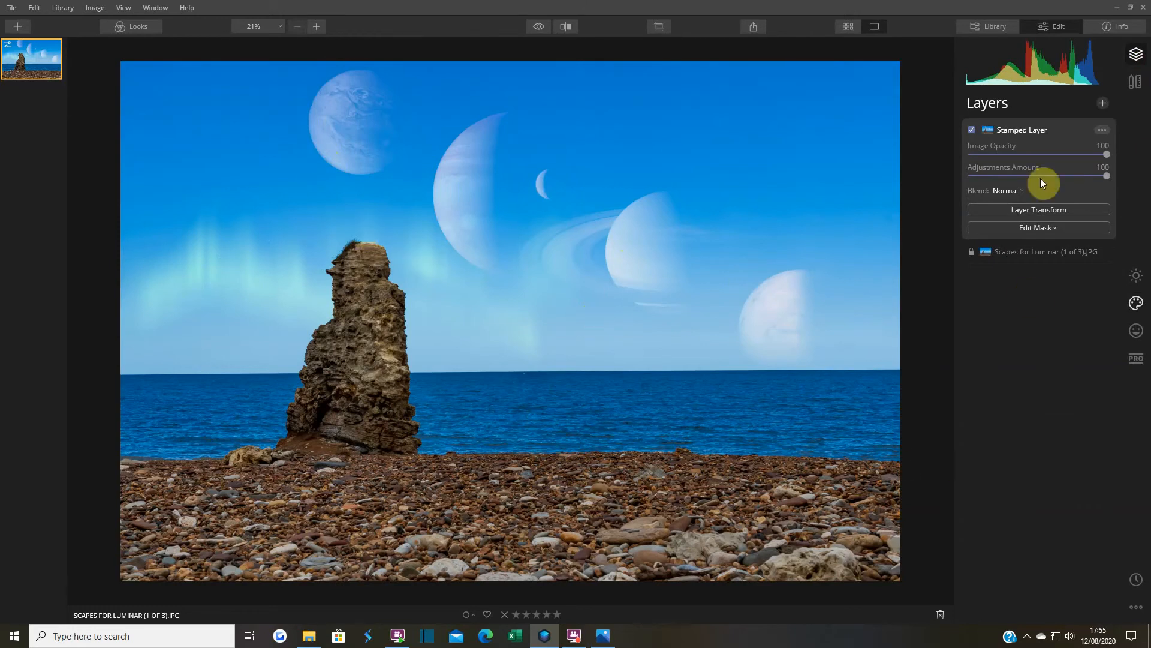
click(1102, 103)
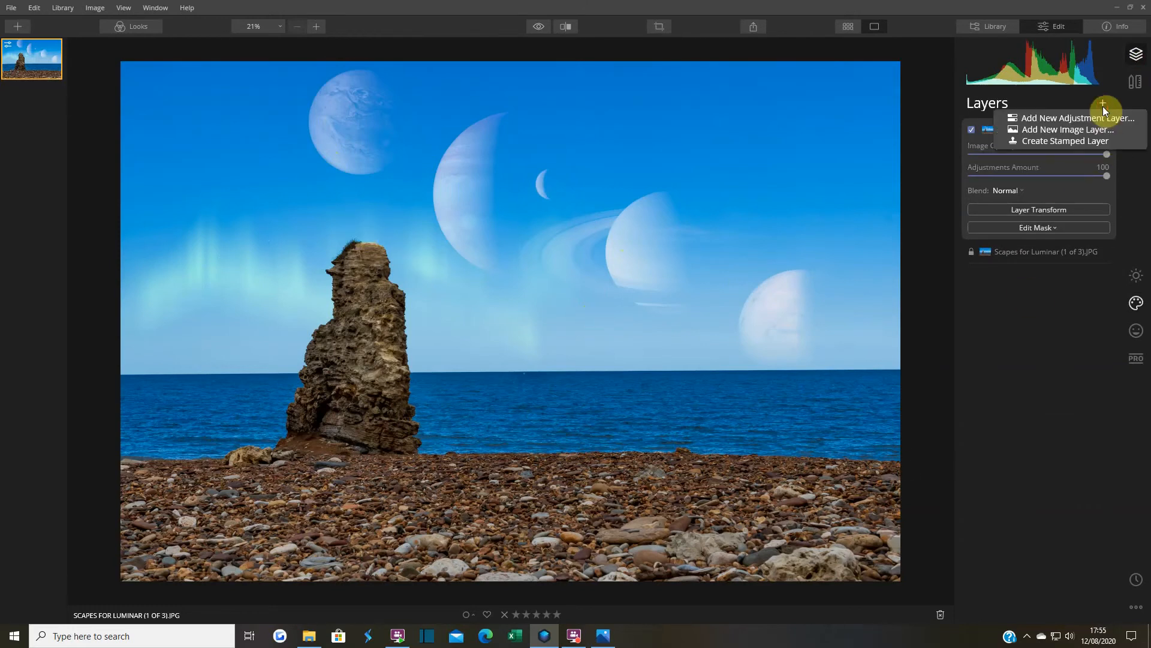
click(1088, 143)
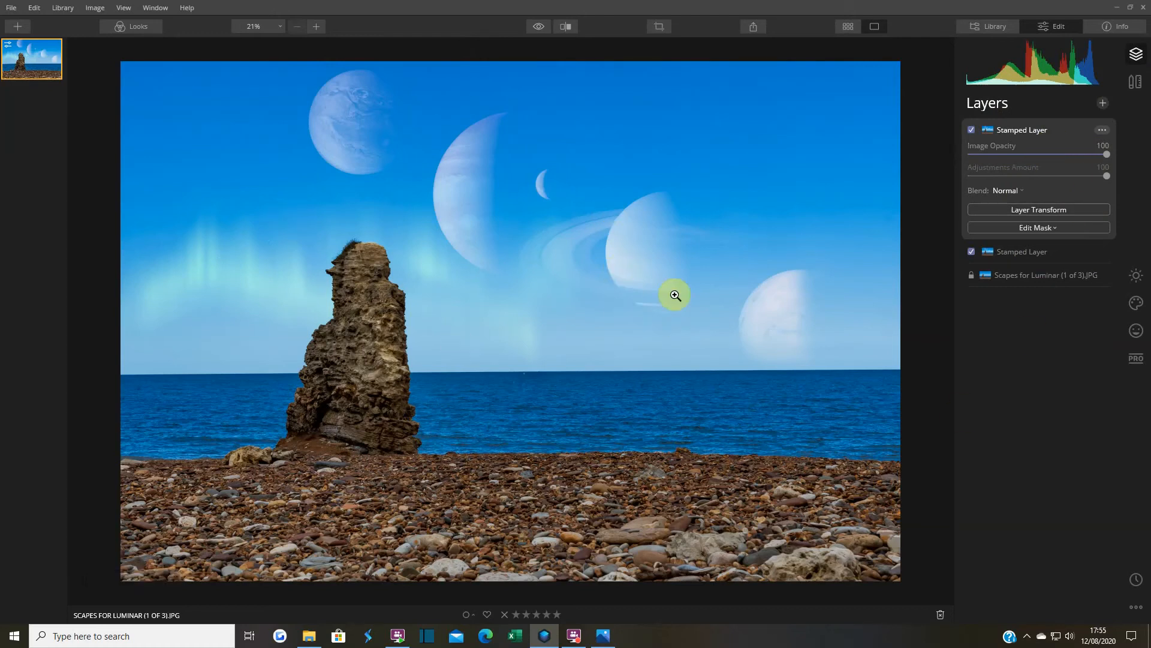
Step: Adjust the new stamped layer's Light to exposure -0.61, smart contrast 24, highlights 25 and shadows -21
click(1136, 275)
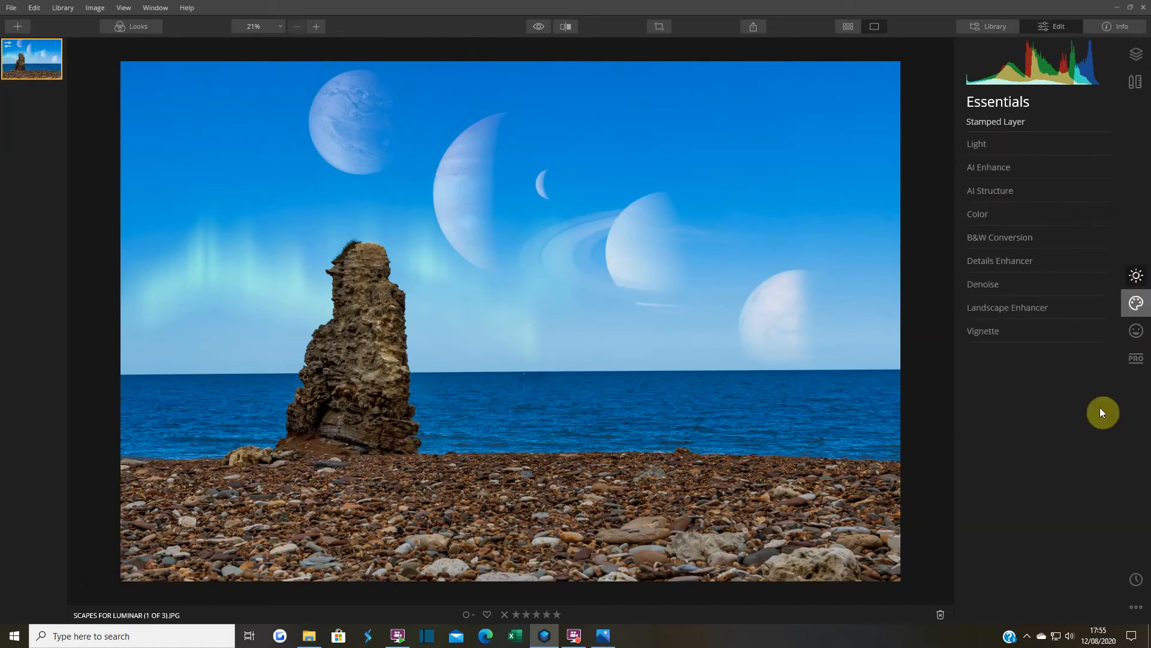
click(986, 149)
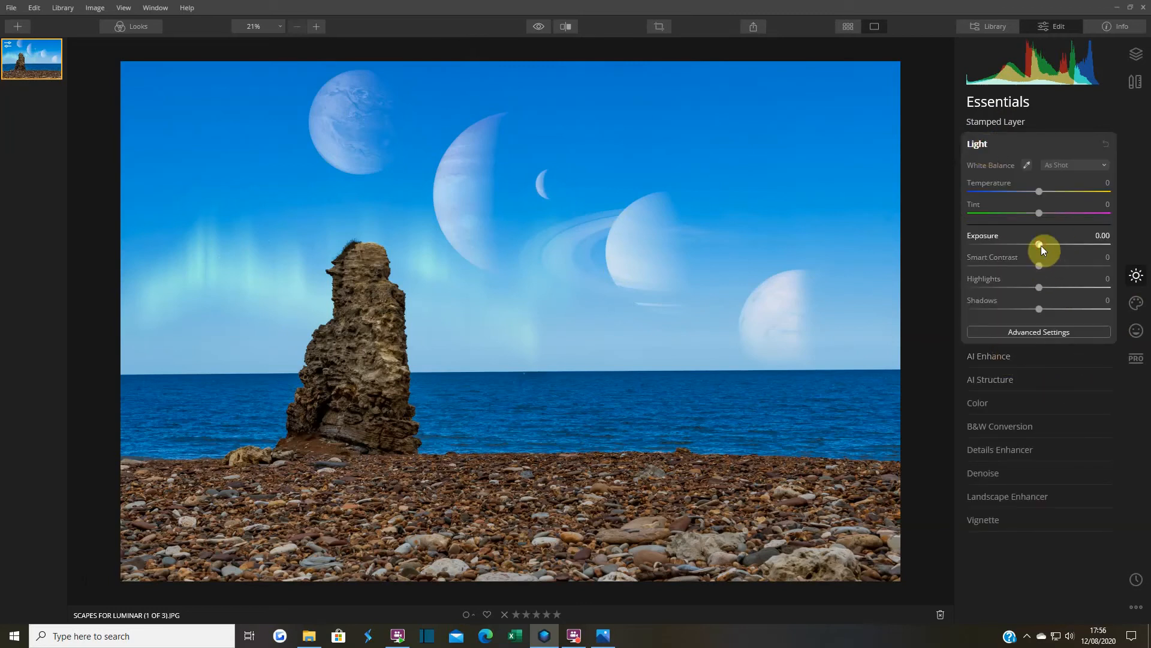
drag(1041, 247, 1055, 269)
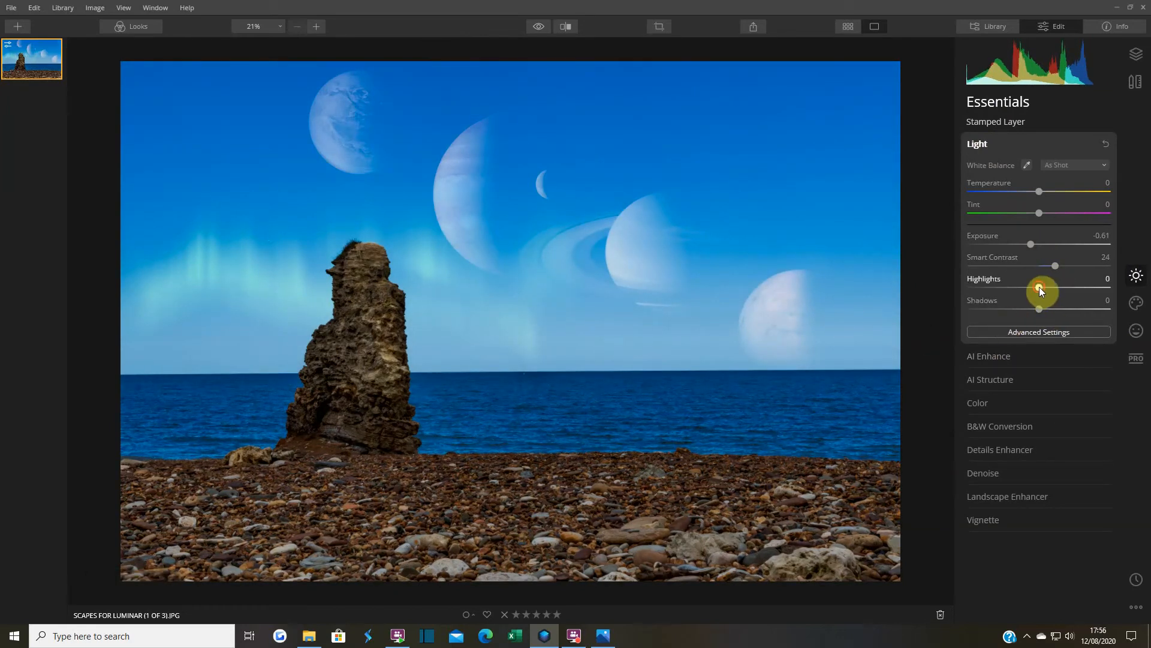
drag(1040, 291, 1030, 312)
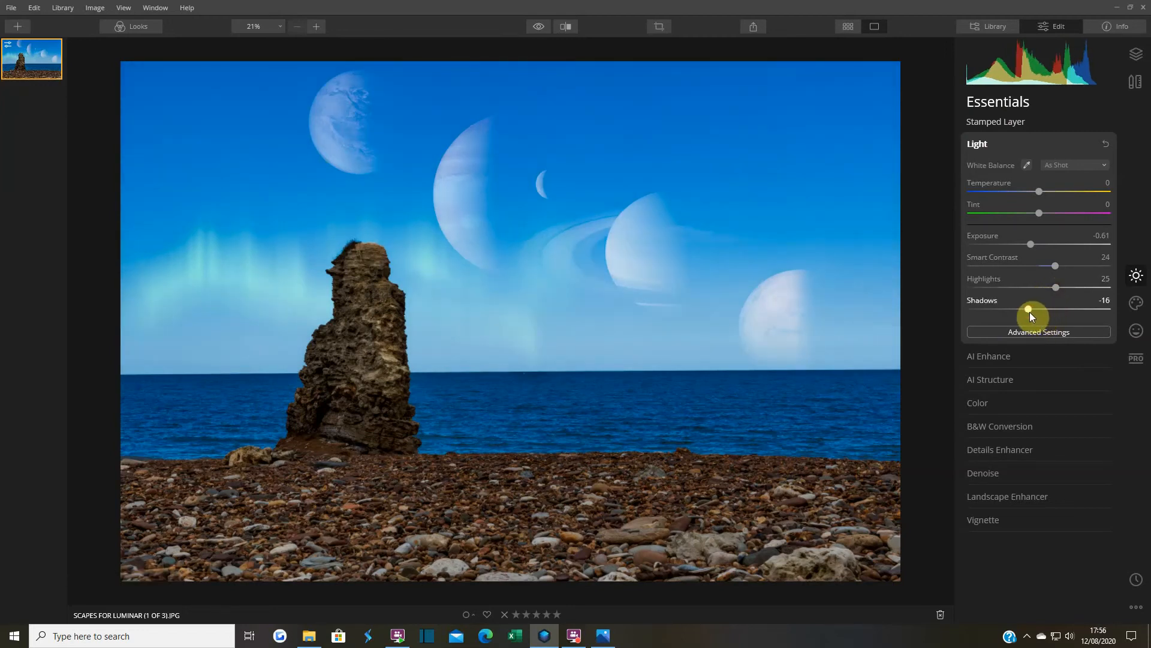
drag(1027, 312, 1027, 313)
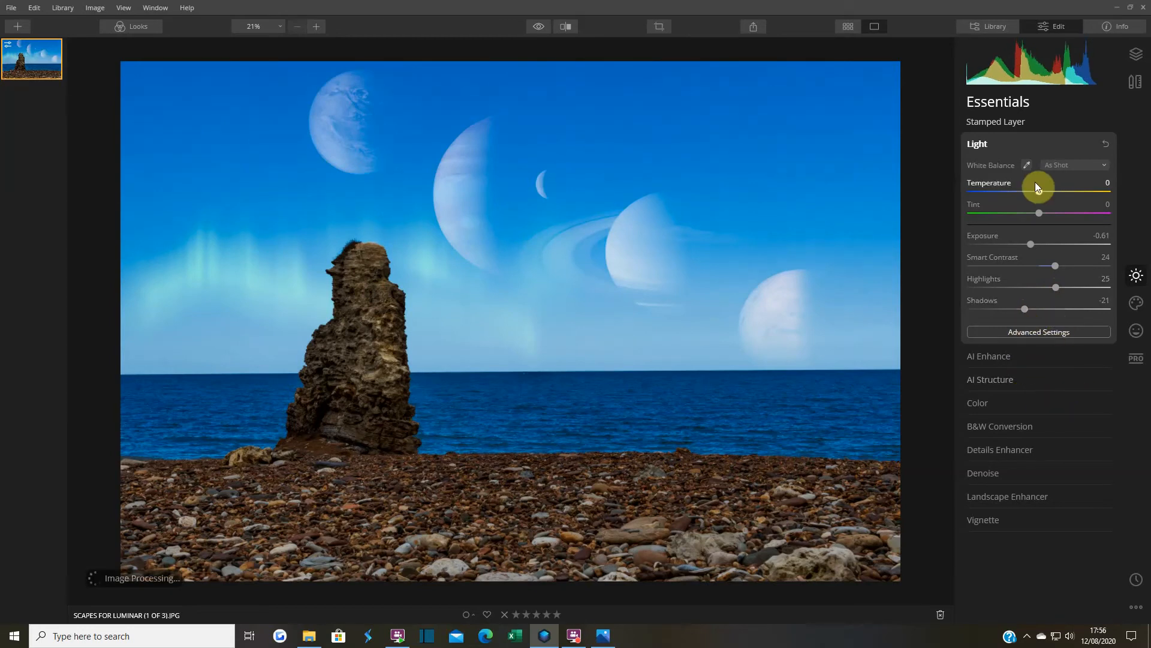
click(980, 143)
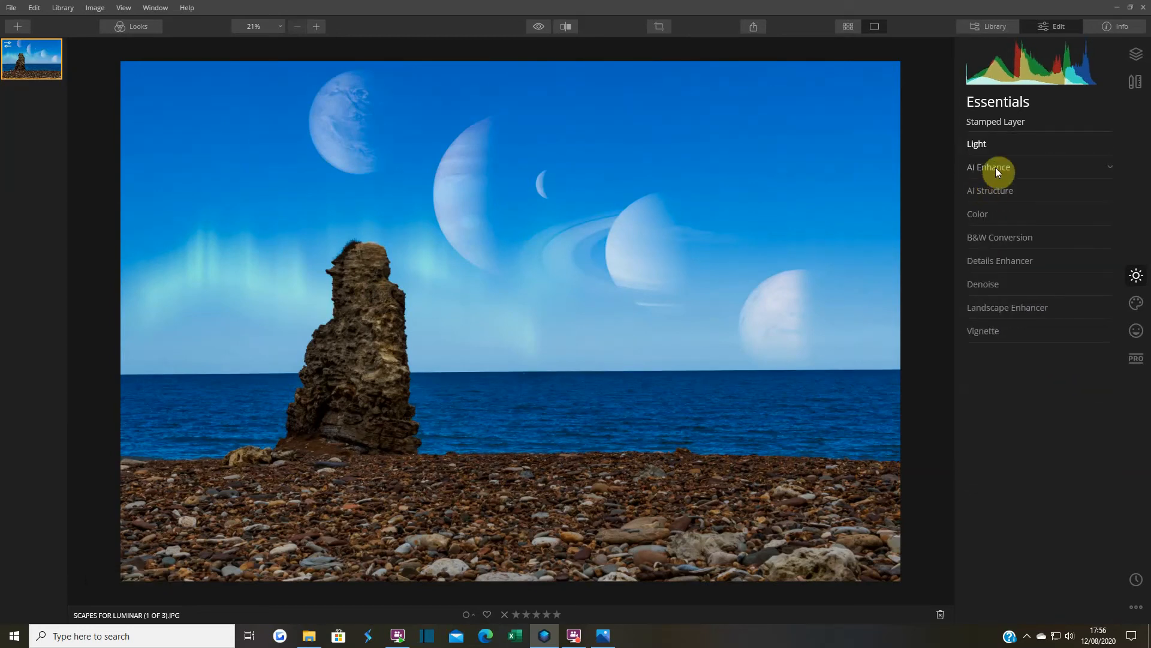
Step: Apply AI Enhance to the stamped layer with both AI Accent and AI Sky Enhancer at 18
click(995, 167)
drag(971, 198, 995, 218)
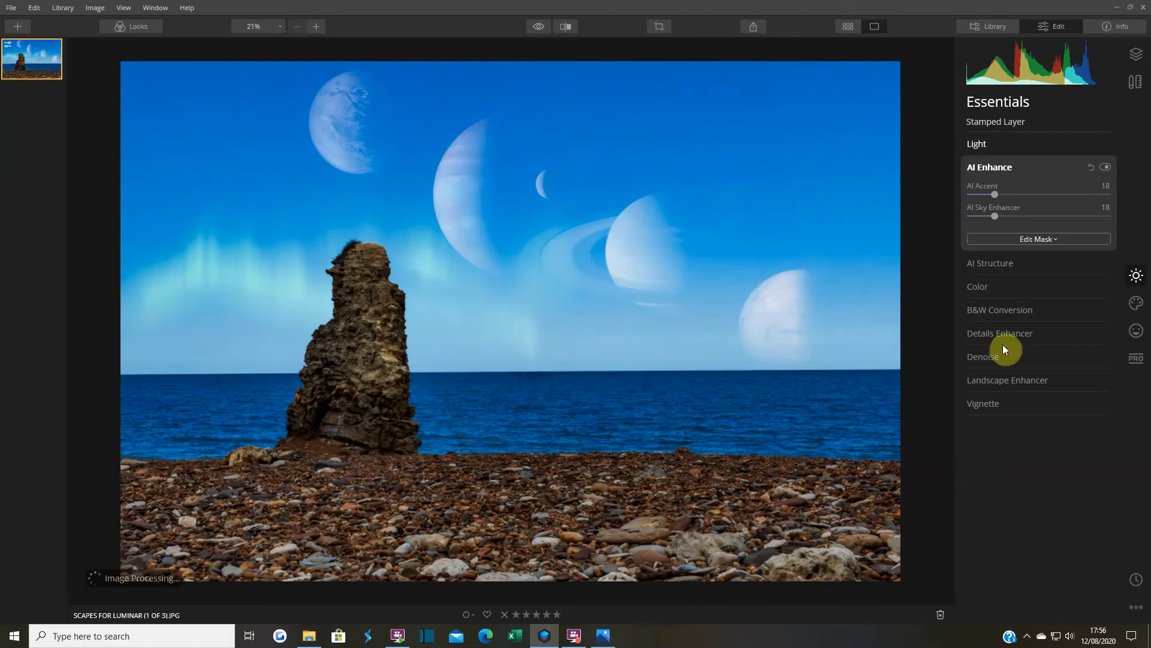
click(995, 168)
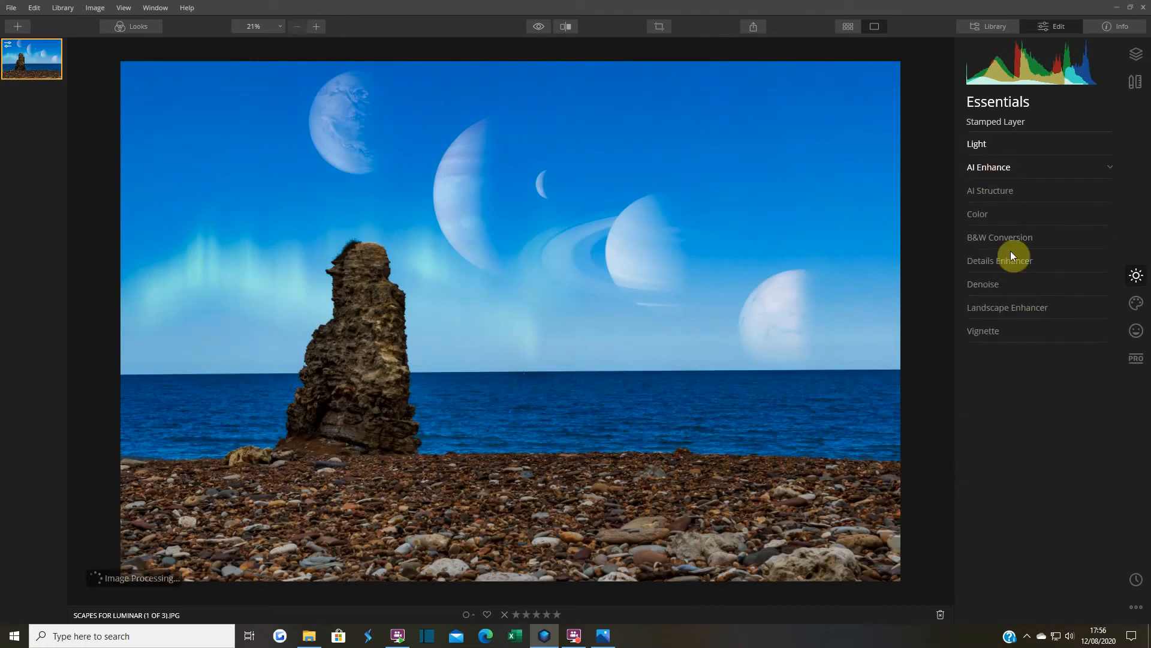
Step: Apply AI Structure to the stamped layer with a slightly raised amount and a small boost
click(1000, 191)
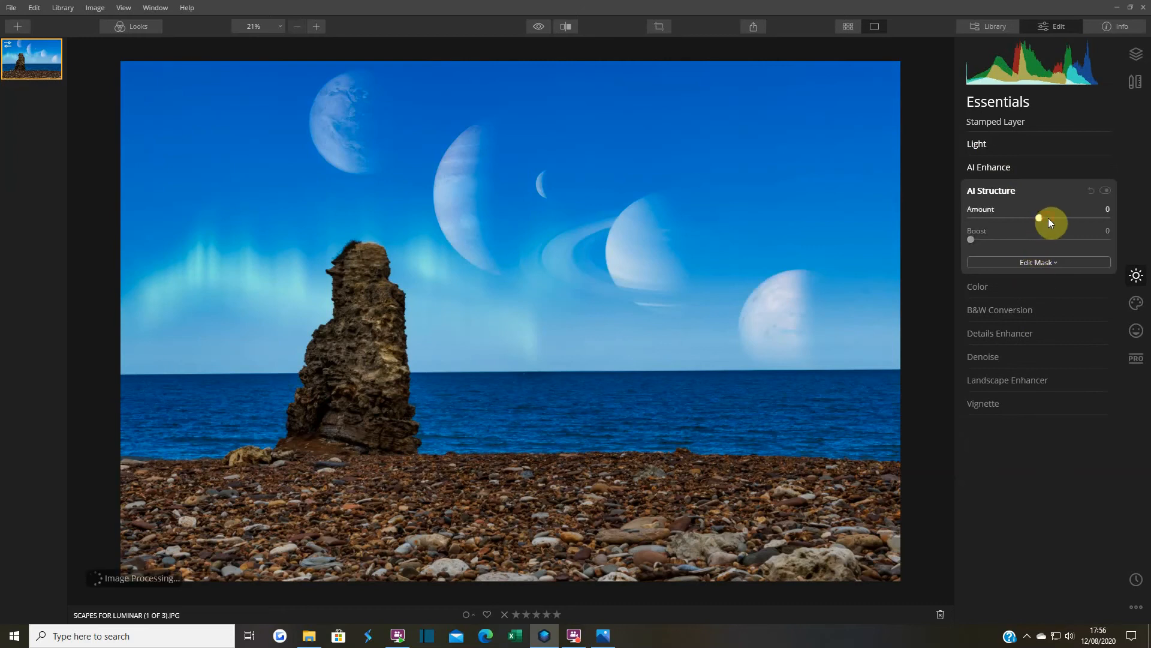
click(1049, 217)
drag(970, 239, 977, 240)
click(995, 171)
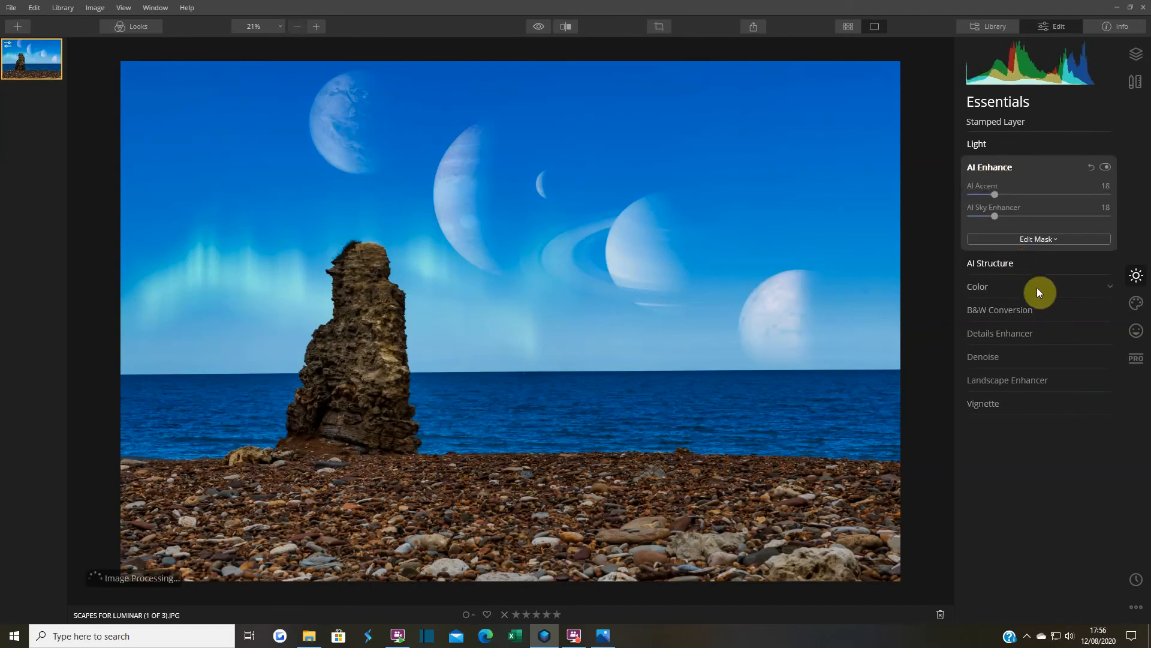
click(989, 167)
Step: Try a Color adjustment with saturation 22, vibrance -13 and Remove Color Cast 15, and switch it off
click(984, 216)
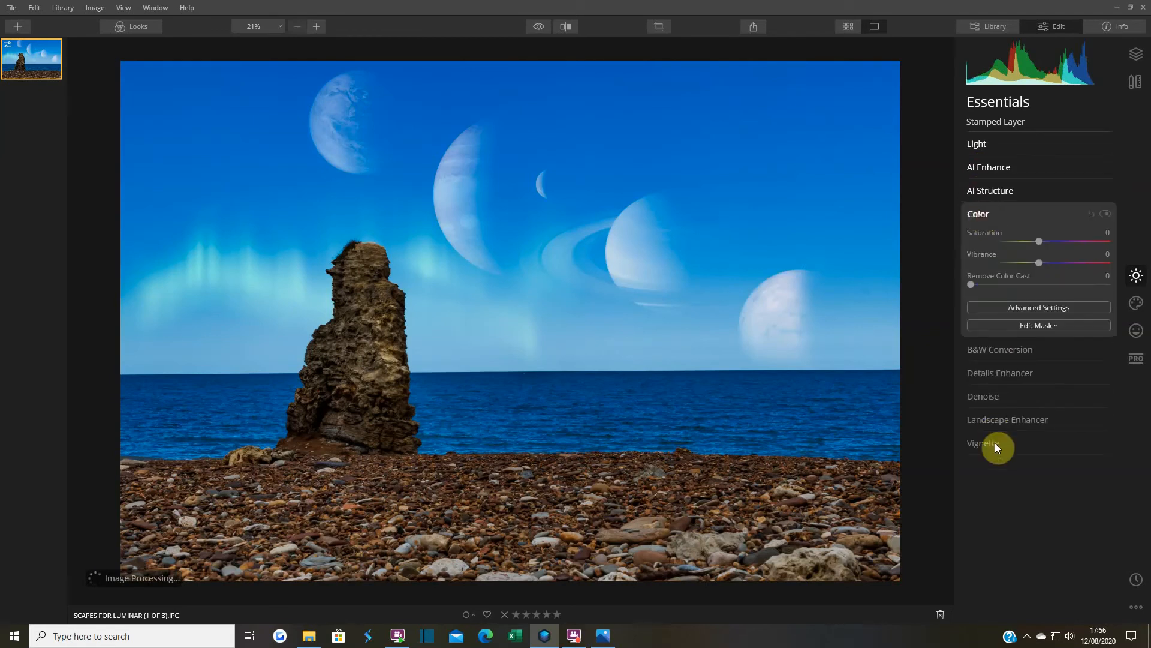
click(986, 285)
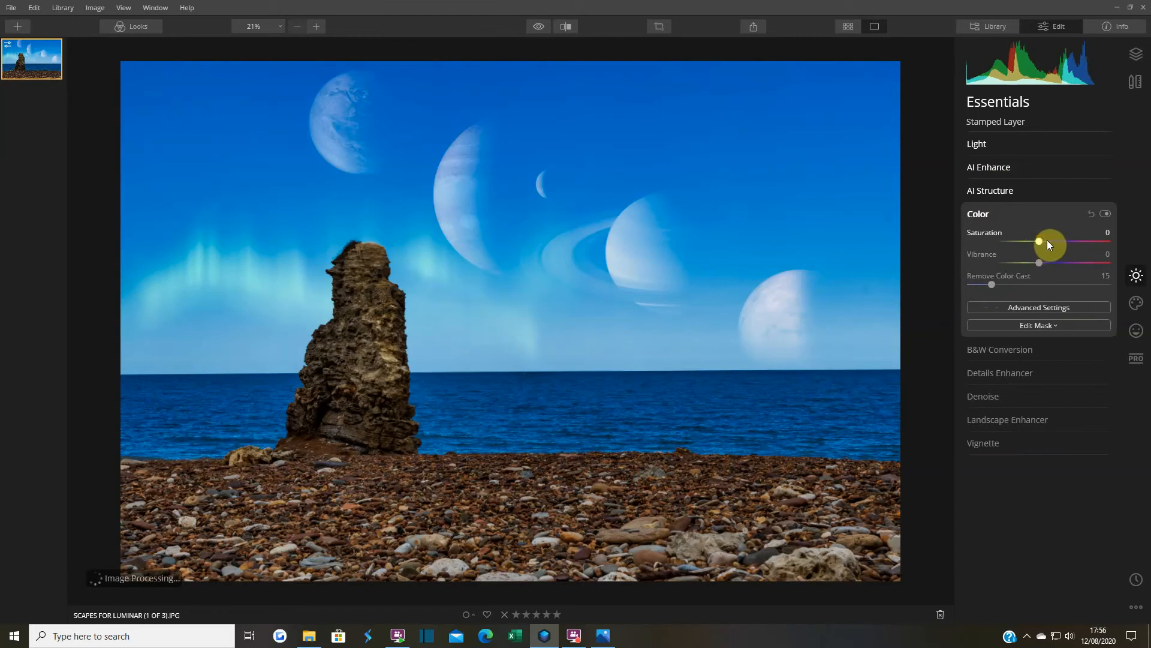
drag(1051, 240, 1055, 241)
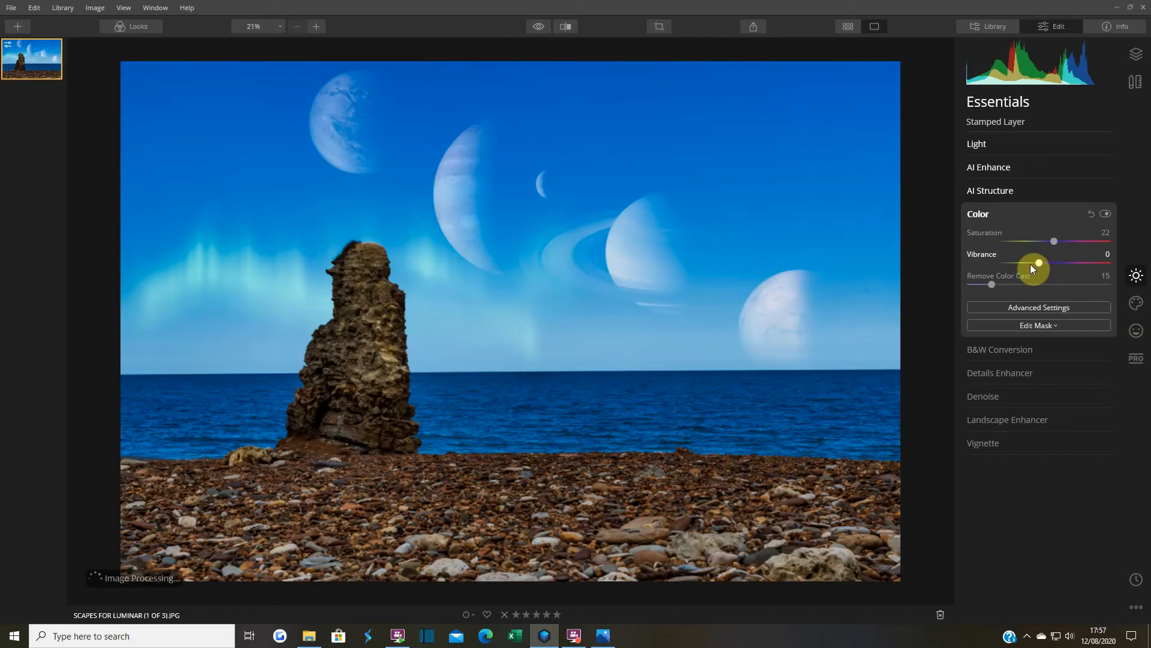
drag(1032, 264, 1031, 264)
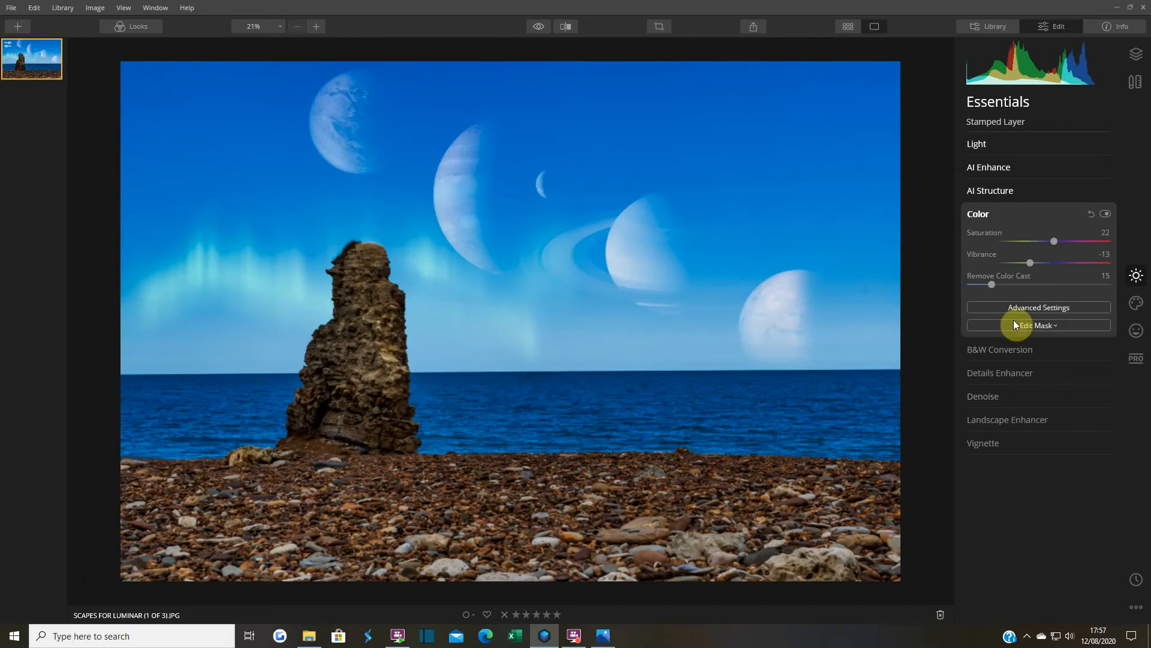
click(1104, 214)
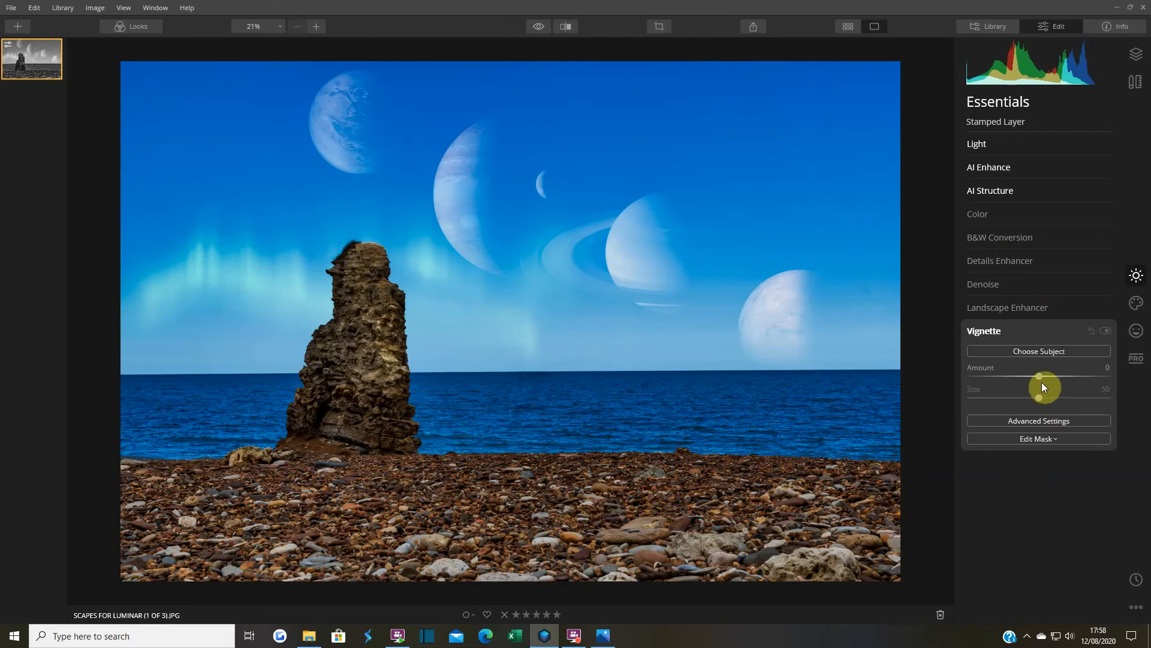
Step: Darken the photo's edges with a vignette of amount -84 and size 70
drag(1042, 379, 1031, 379)
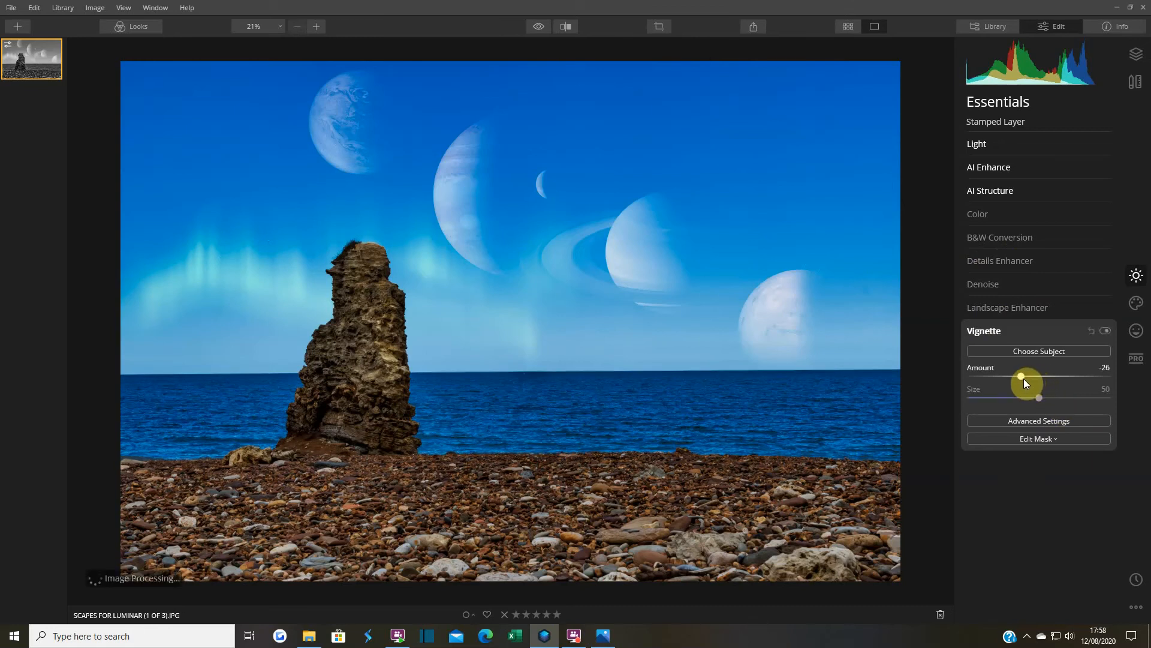
drag(1017, 379, 981, 378)
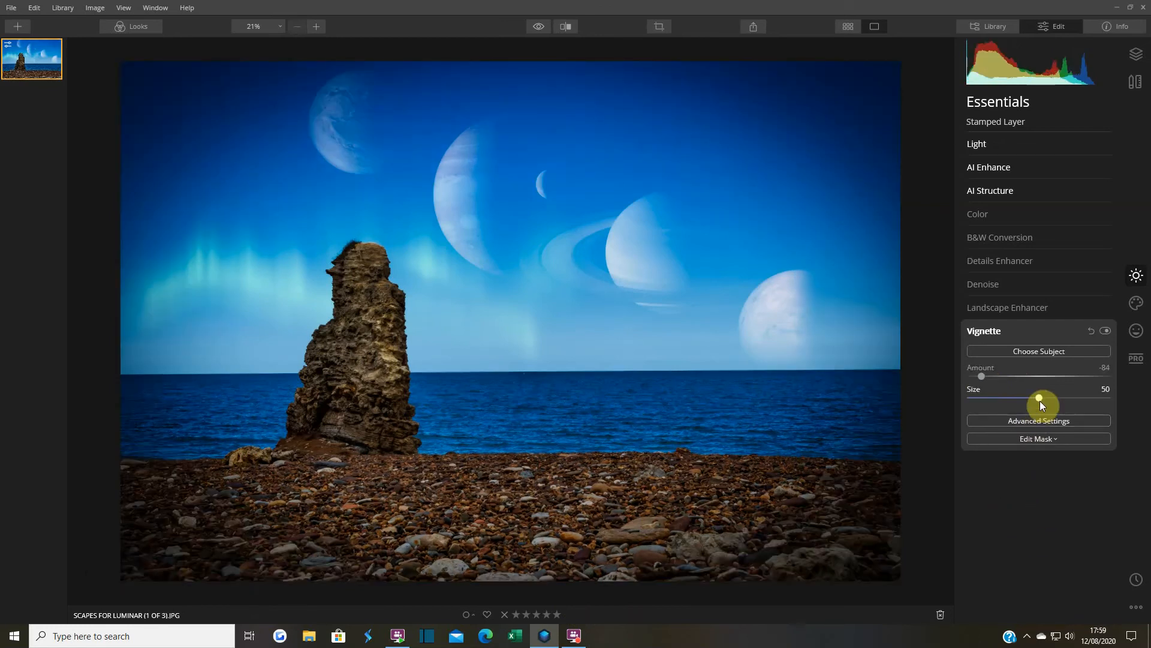
drag(1039, 400, 1066, 398)
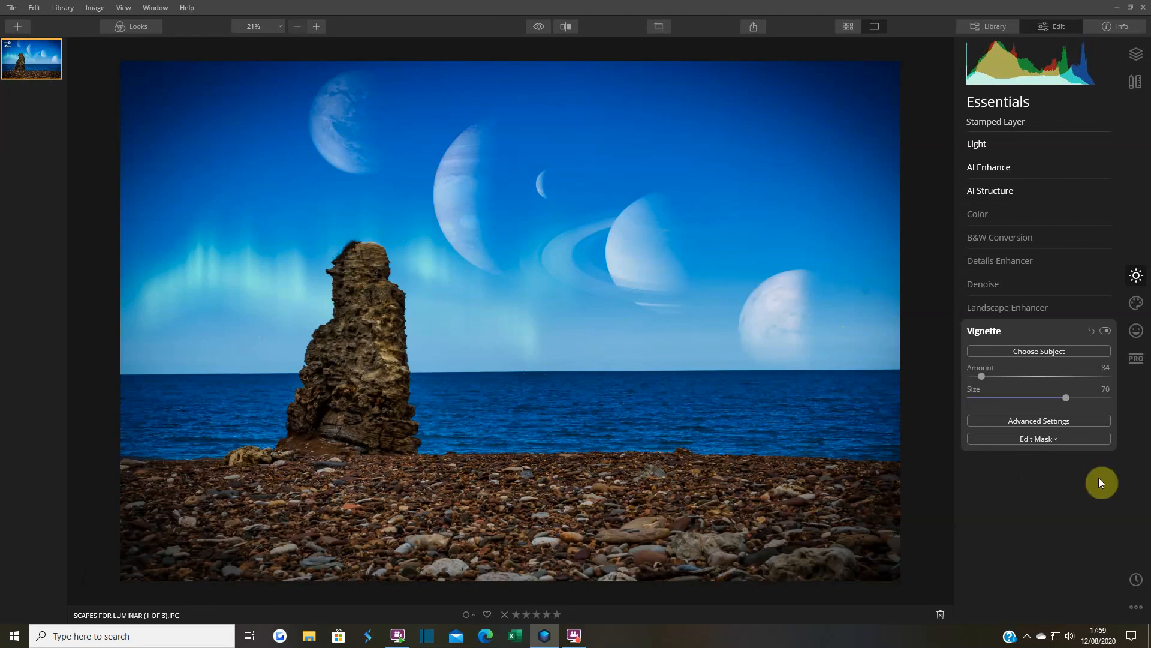
click(991, 331)
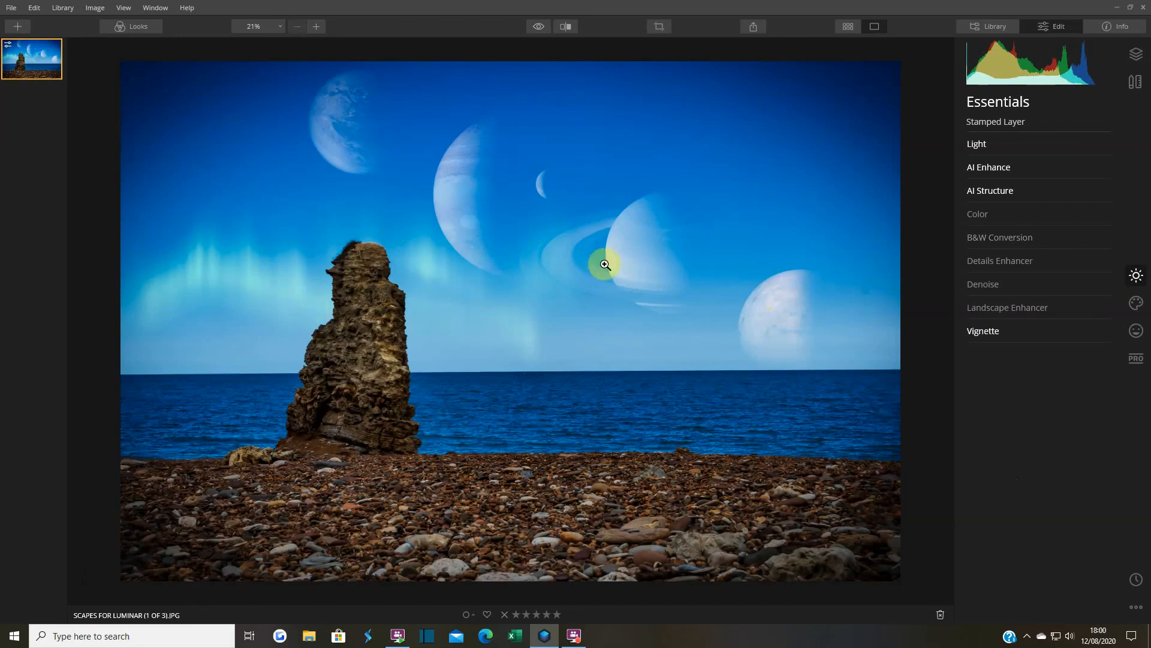
click(1128, 306)
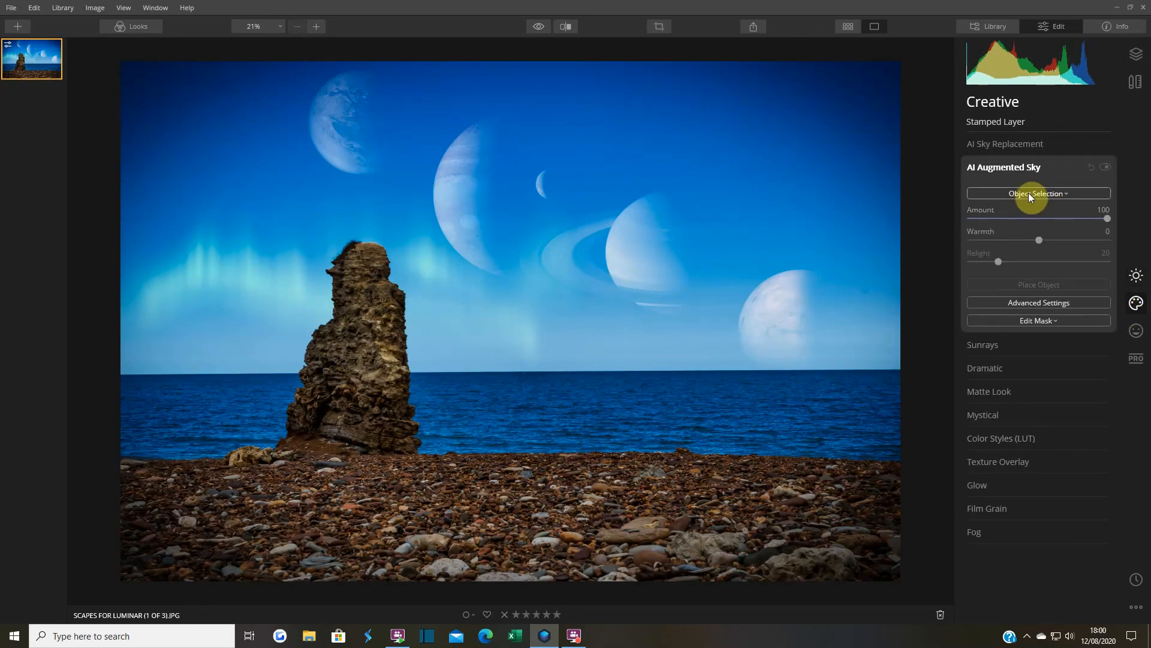
click(1006, 144)
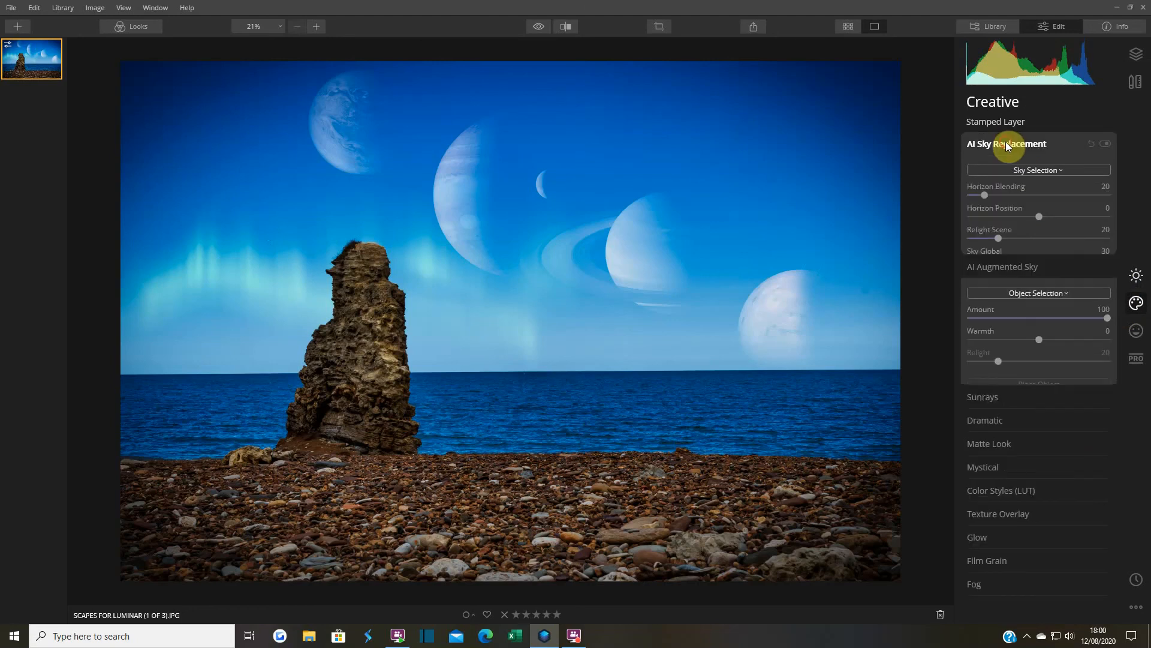
click(1045, 171)
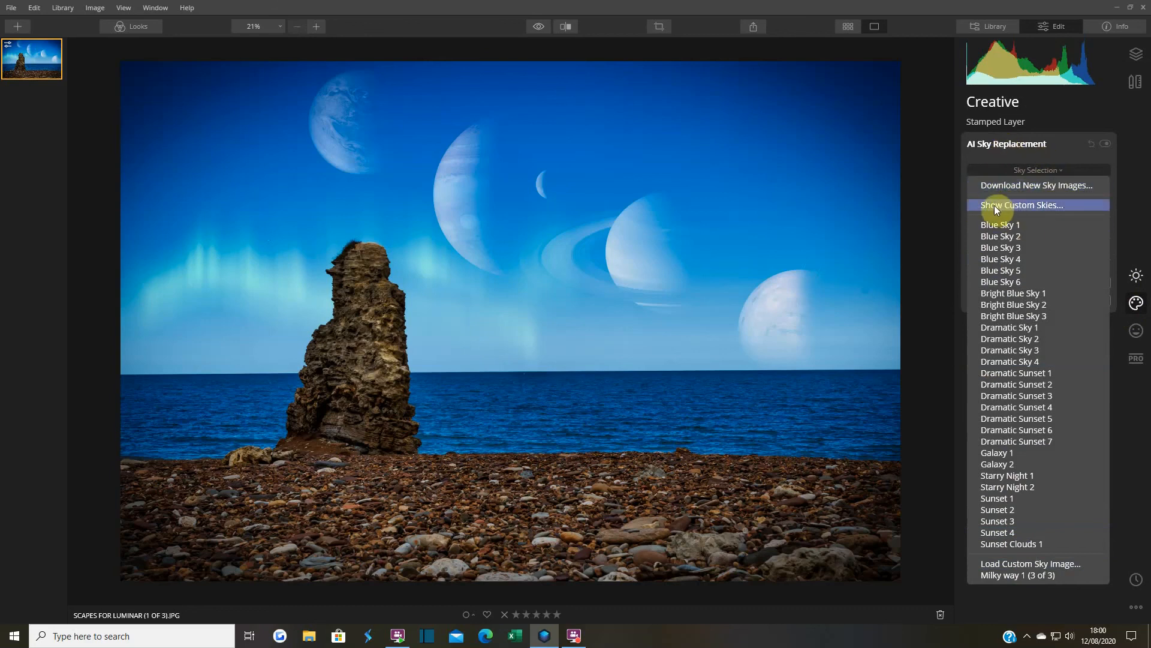
click(1008, 145)
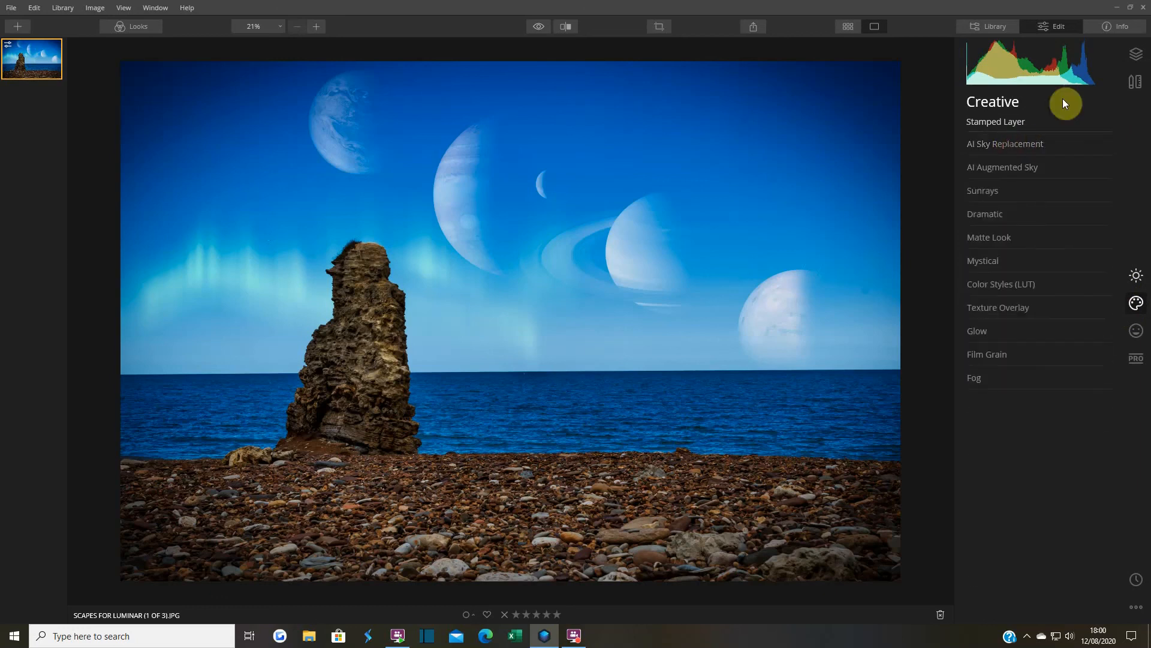